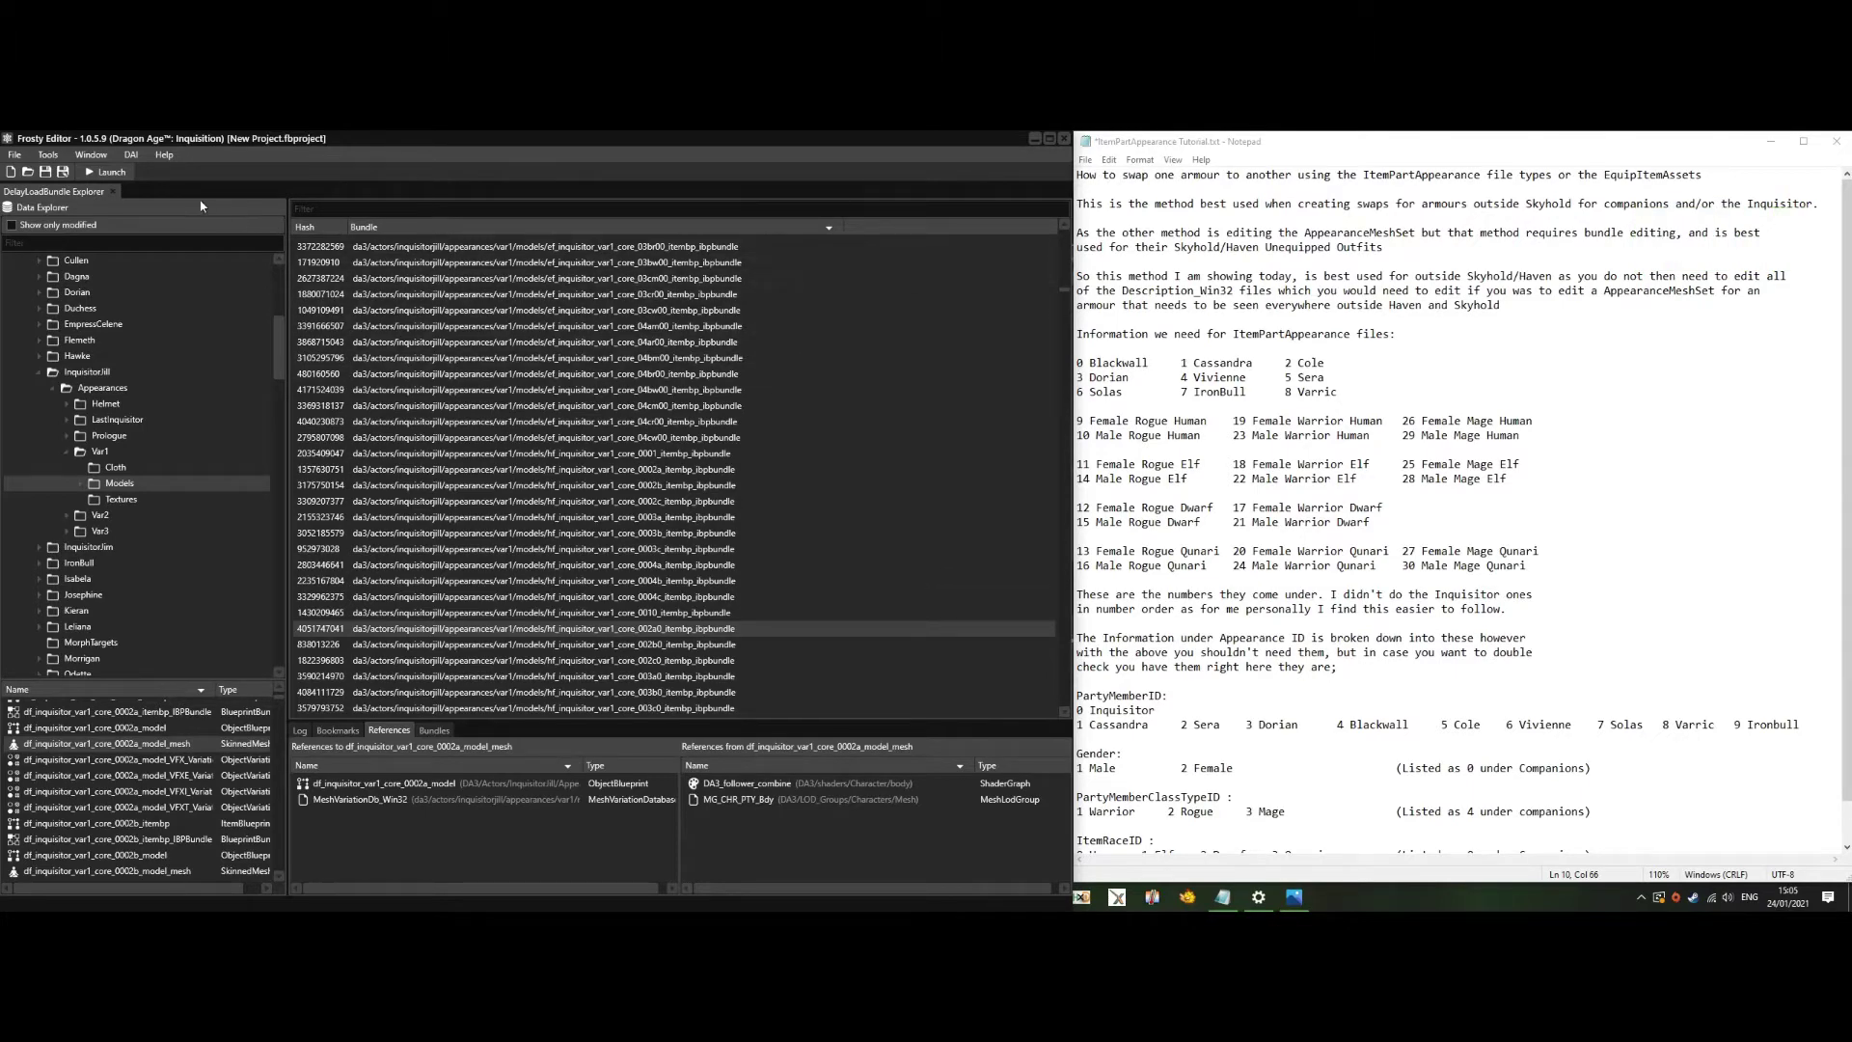
# Look through the assets in the Inquisitor's Var1 Models folder, including the hf_inquisitor_var1_core_002a0 model entries
pyautogui.click(133, 156)
pyautogui.click(183, 170)
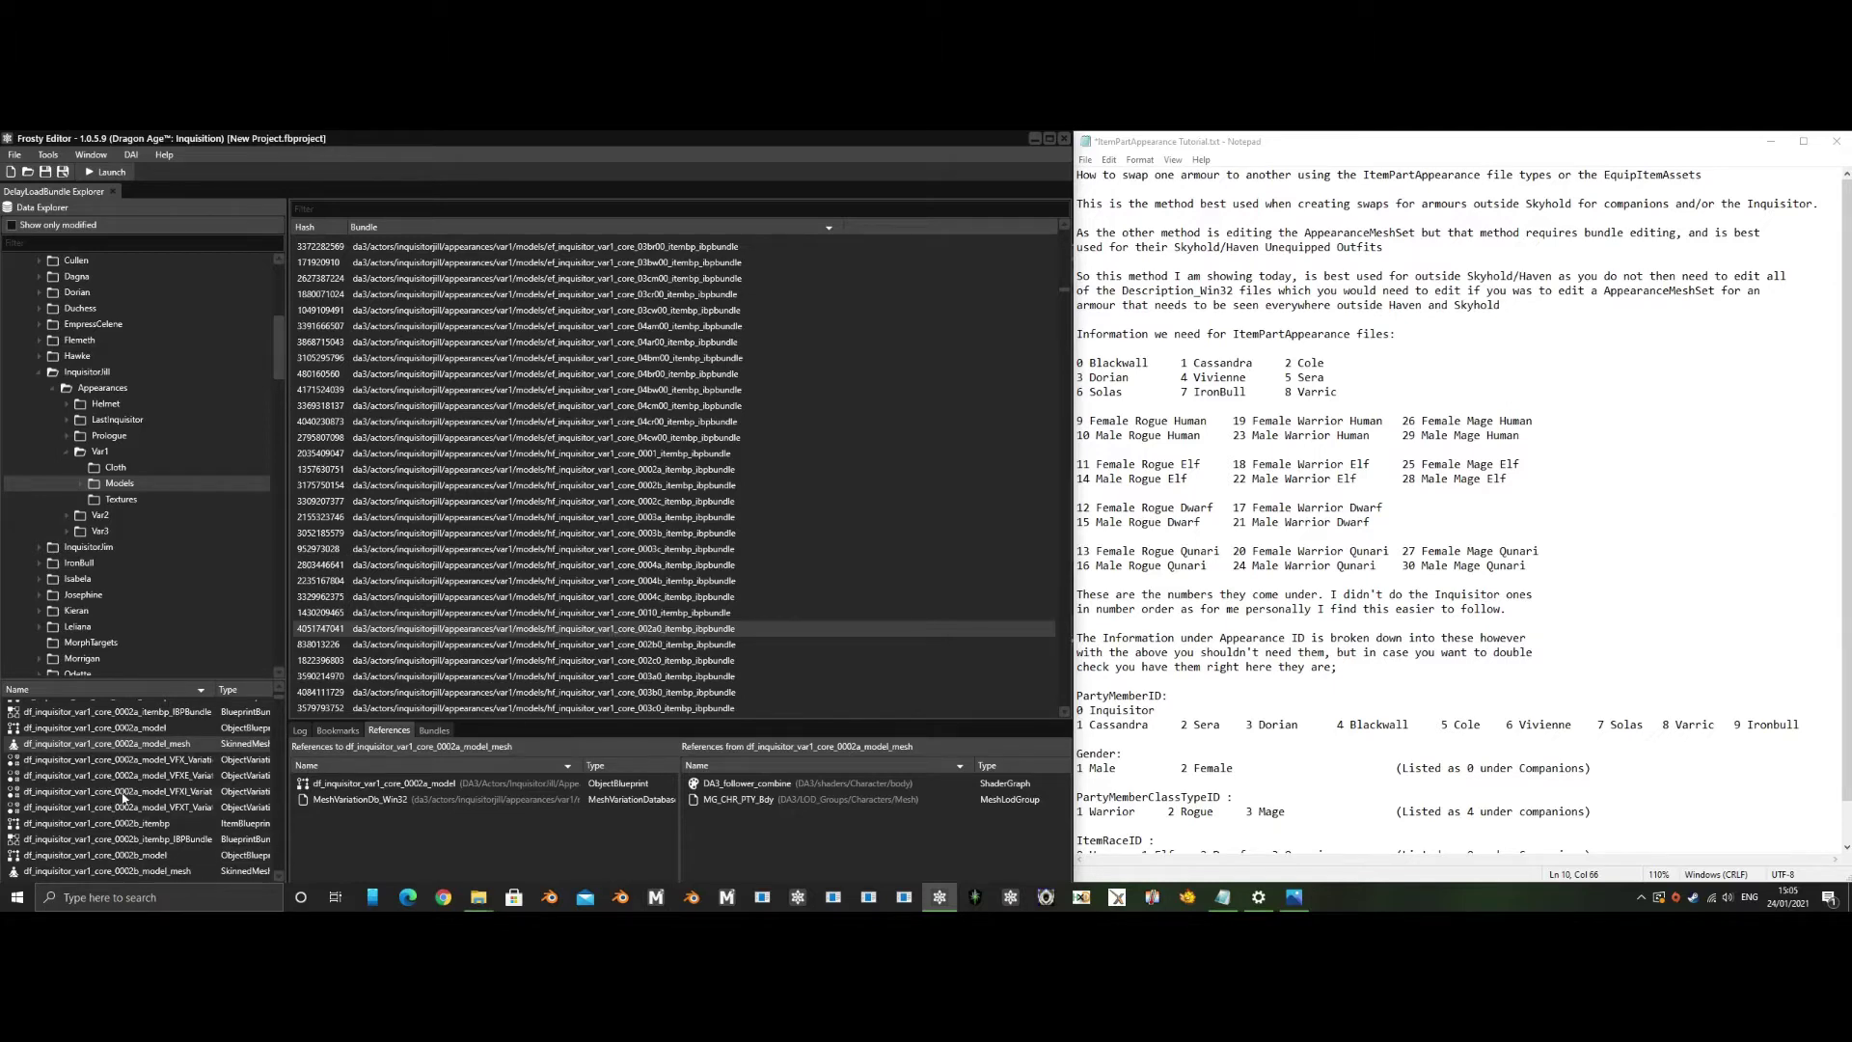
pyautogui.scroll(-10, 274, 772)
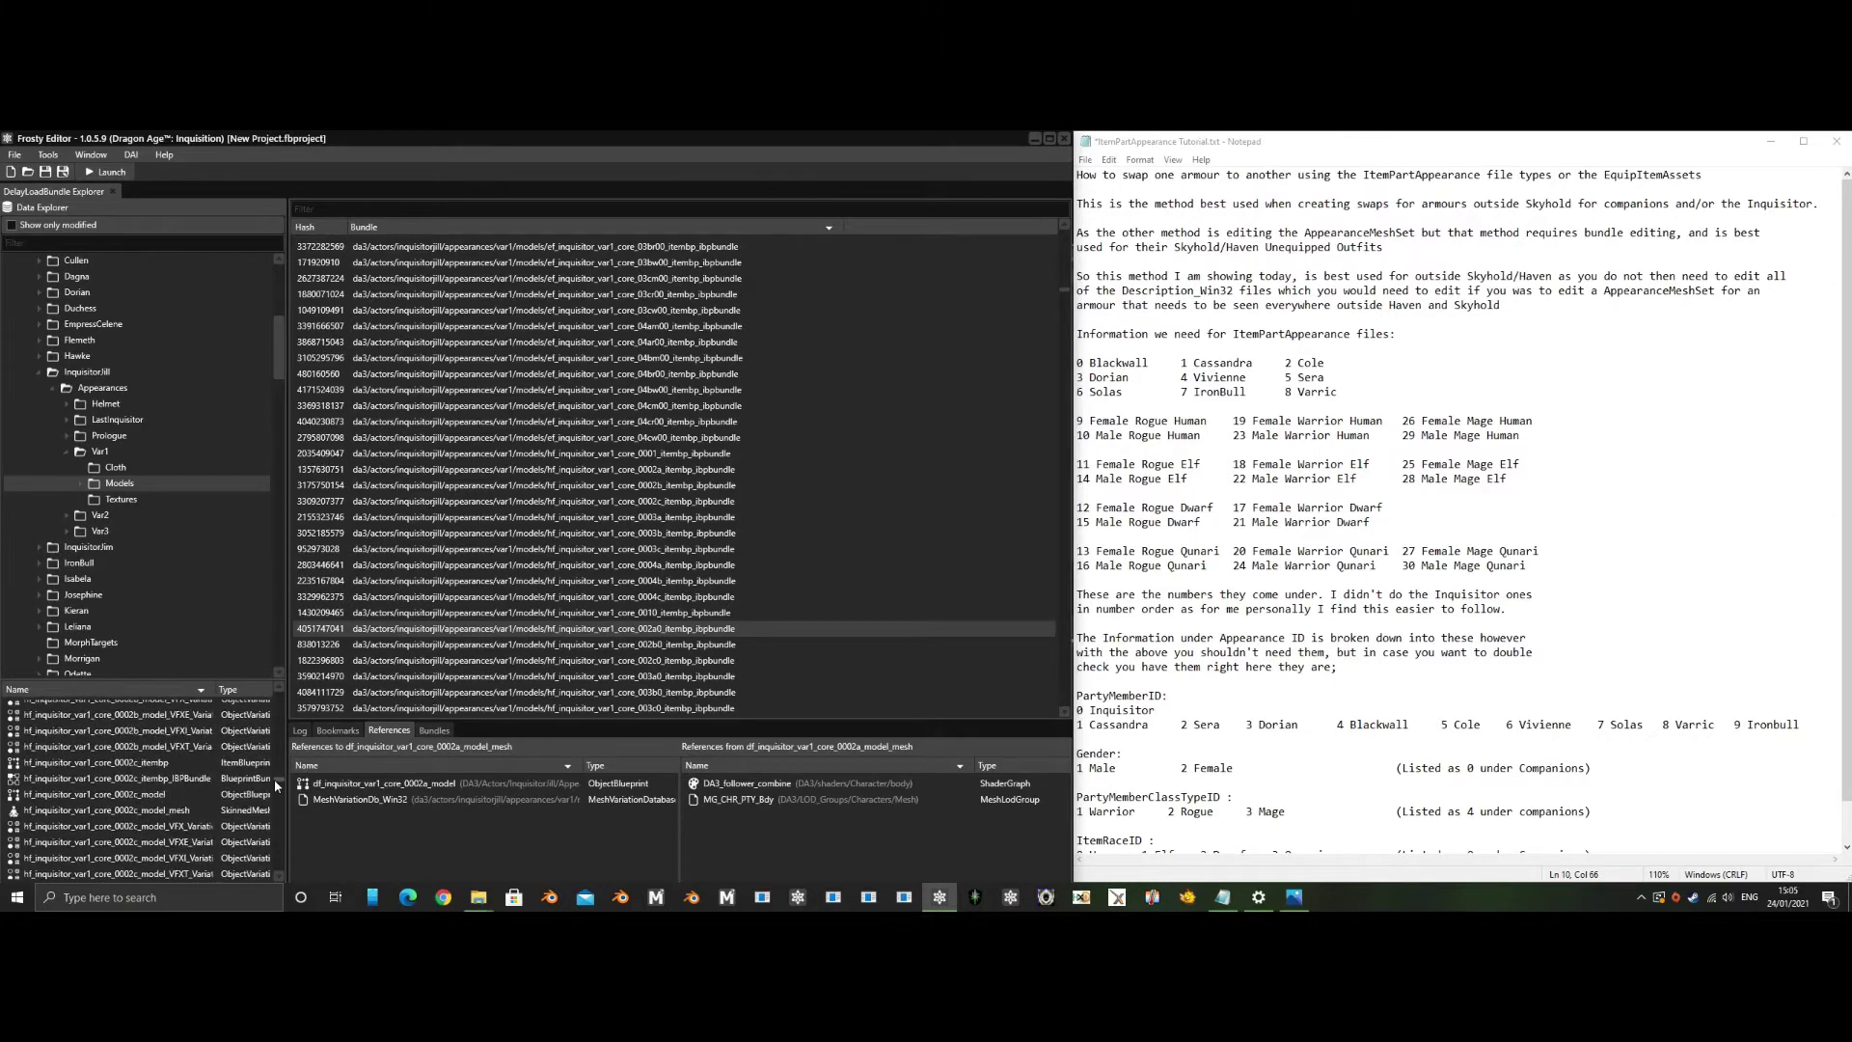
pyautogui.scroll(8, 220, 771)
pyautogui.scroll(-6, 220, 772)
pyautogui.scroll(-8, 220, 772)
pyautogui.scroll(-4, 220, 772)
pyautogui.scroll(1, 176, 741)
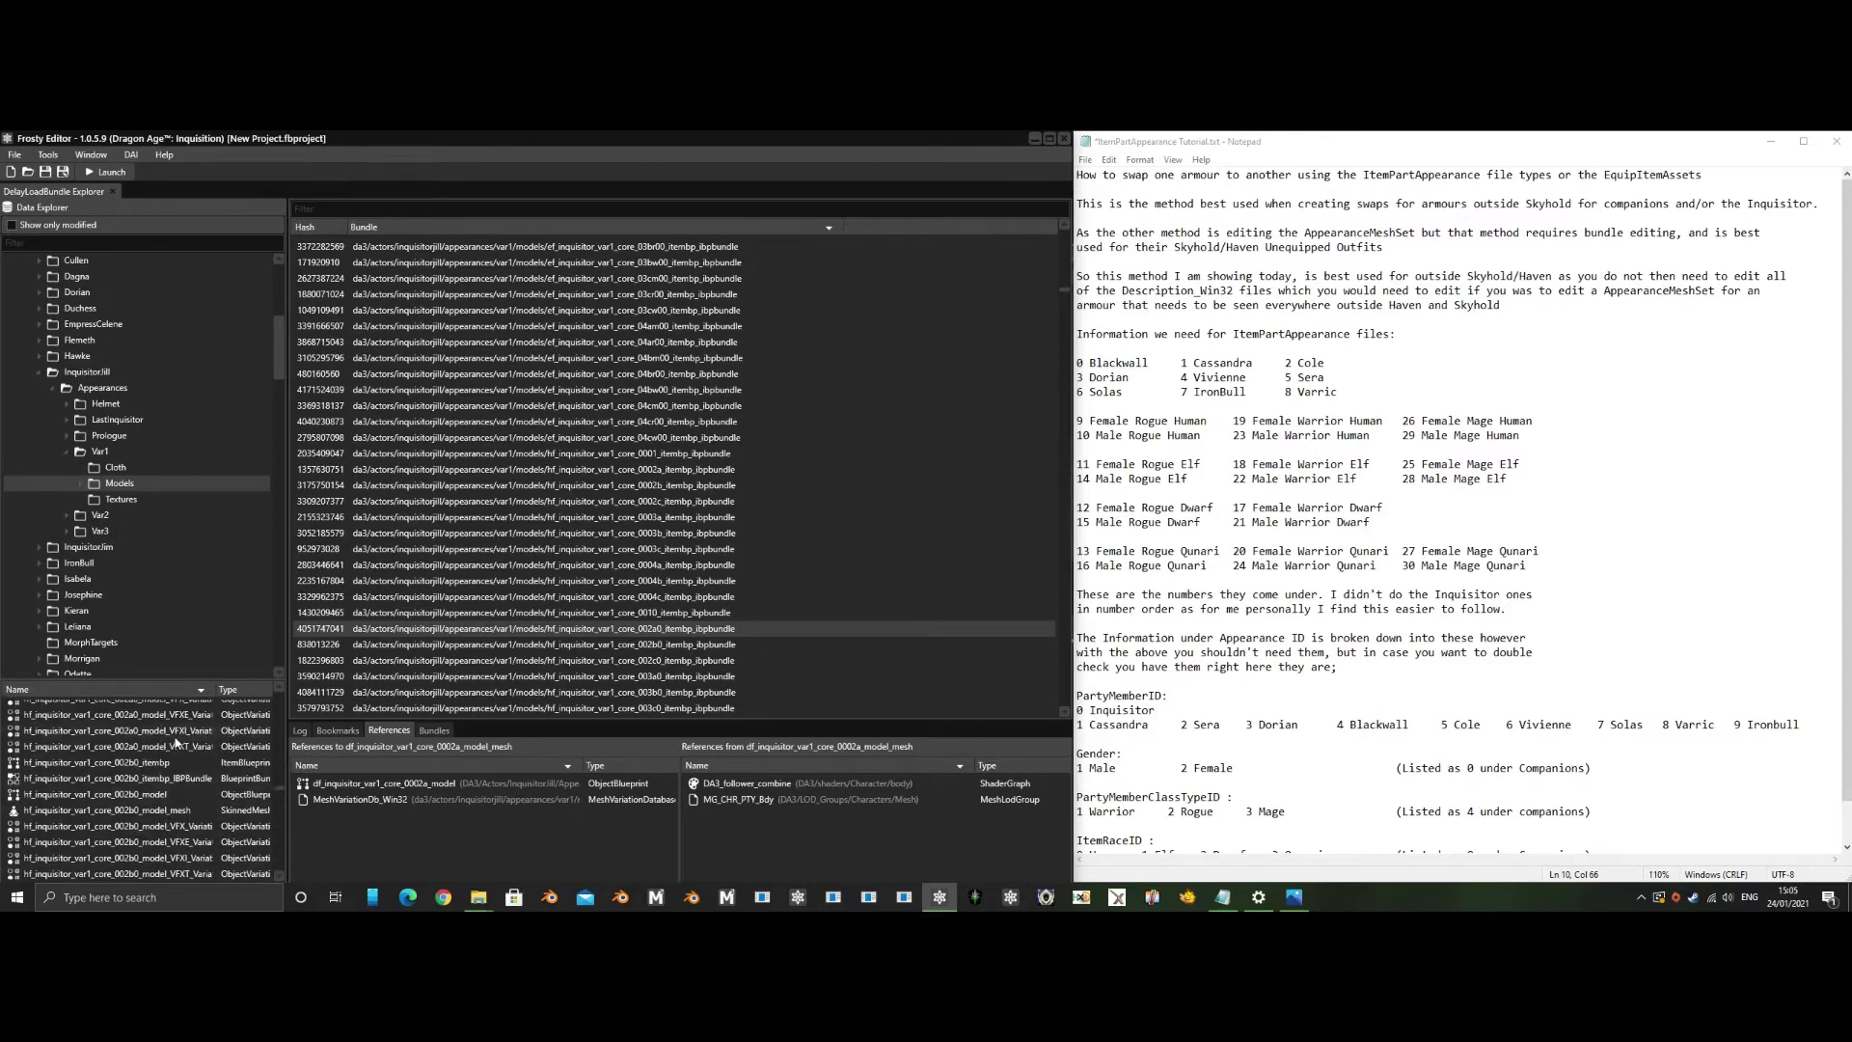
pyautogui.scroll(1, 199, 736)
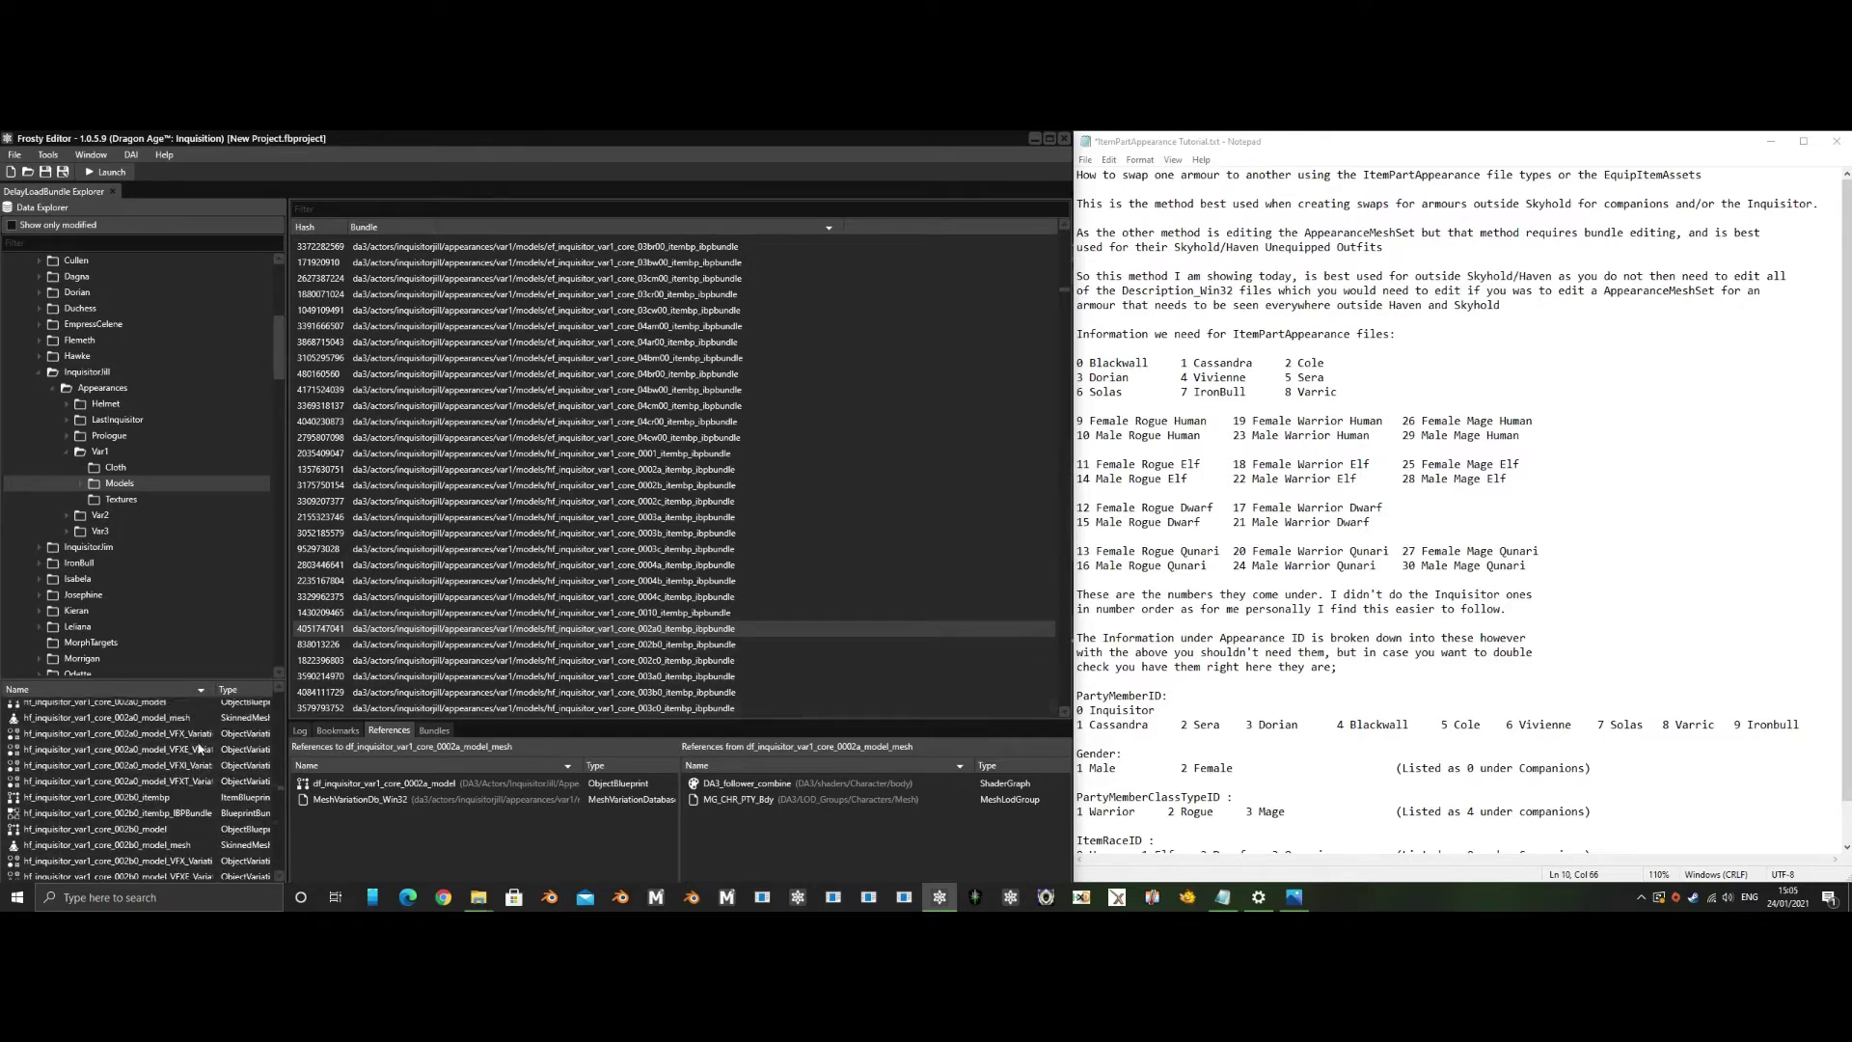
pyautogui.doubleClick(203, 718)
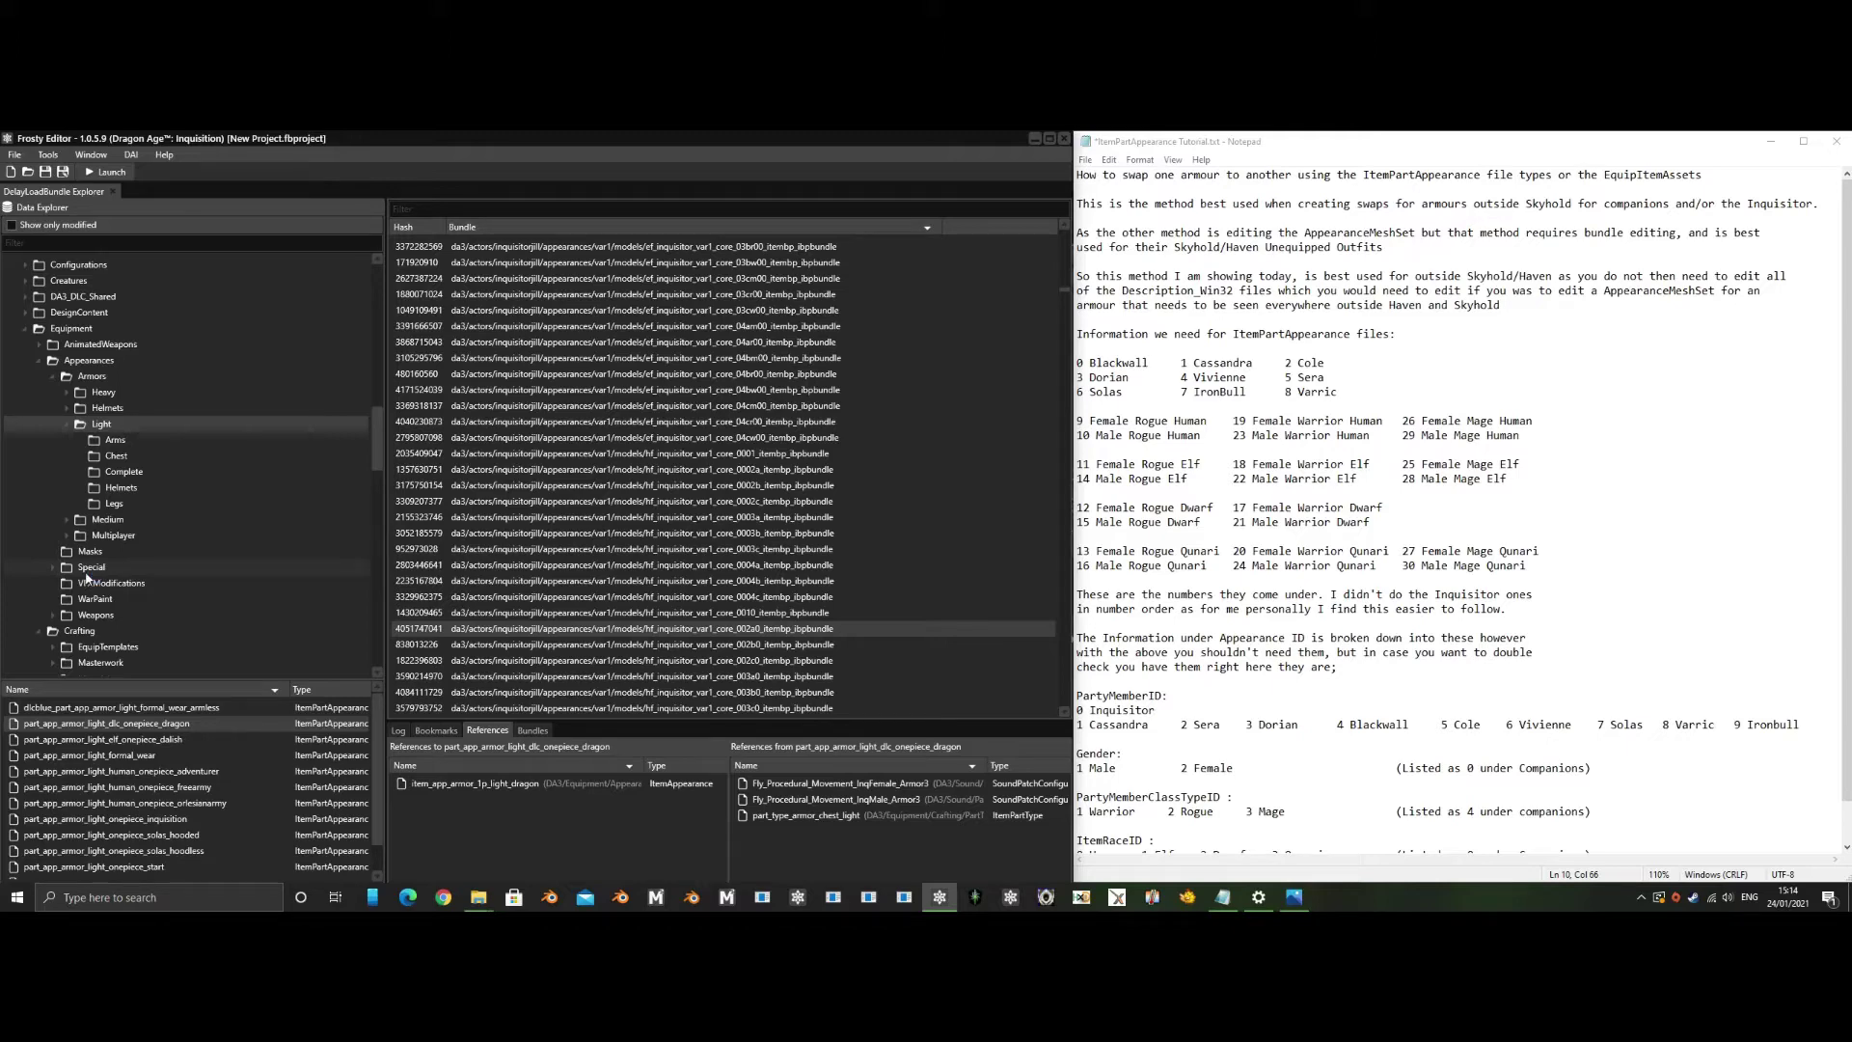
# Collapse the Actors folder and select the equip_armor_unequipped asset under Equipment/Items/Armors
pyautogui.scroll(-3, 136, 445)
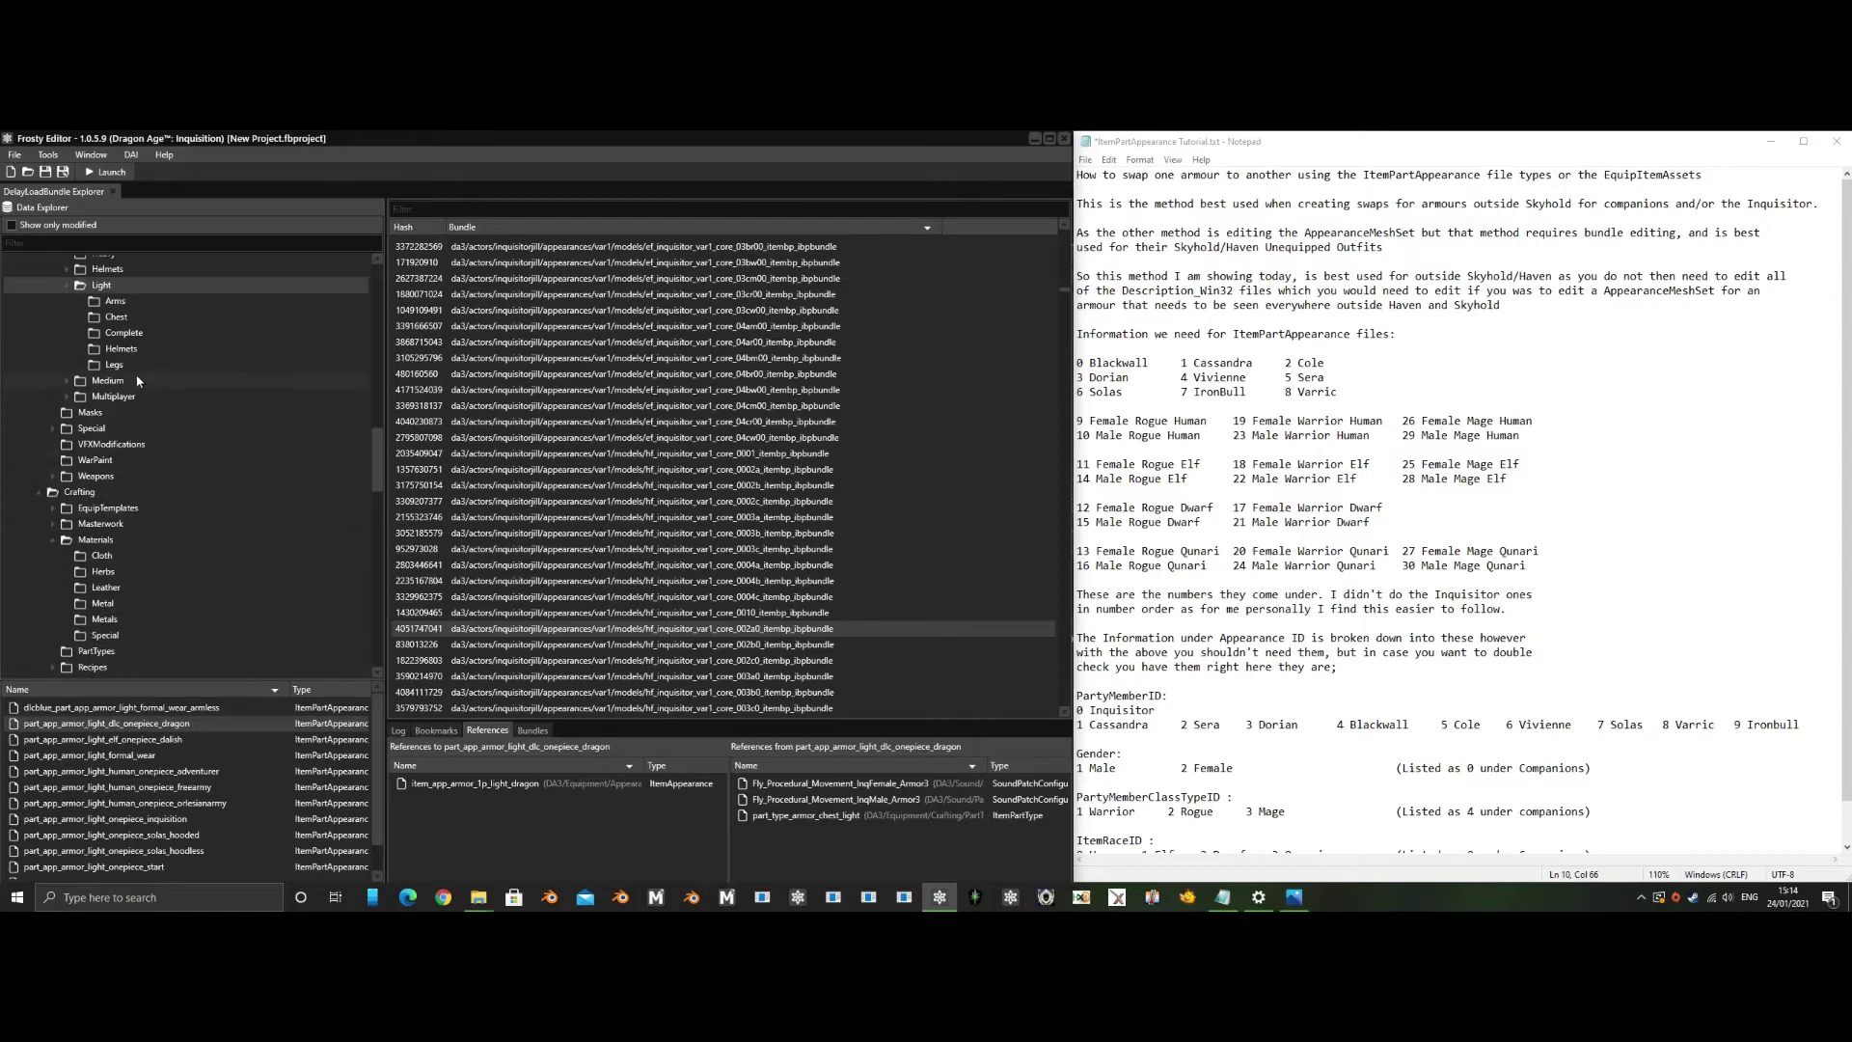
pyautogui.scroll(20, 135, 376)
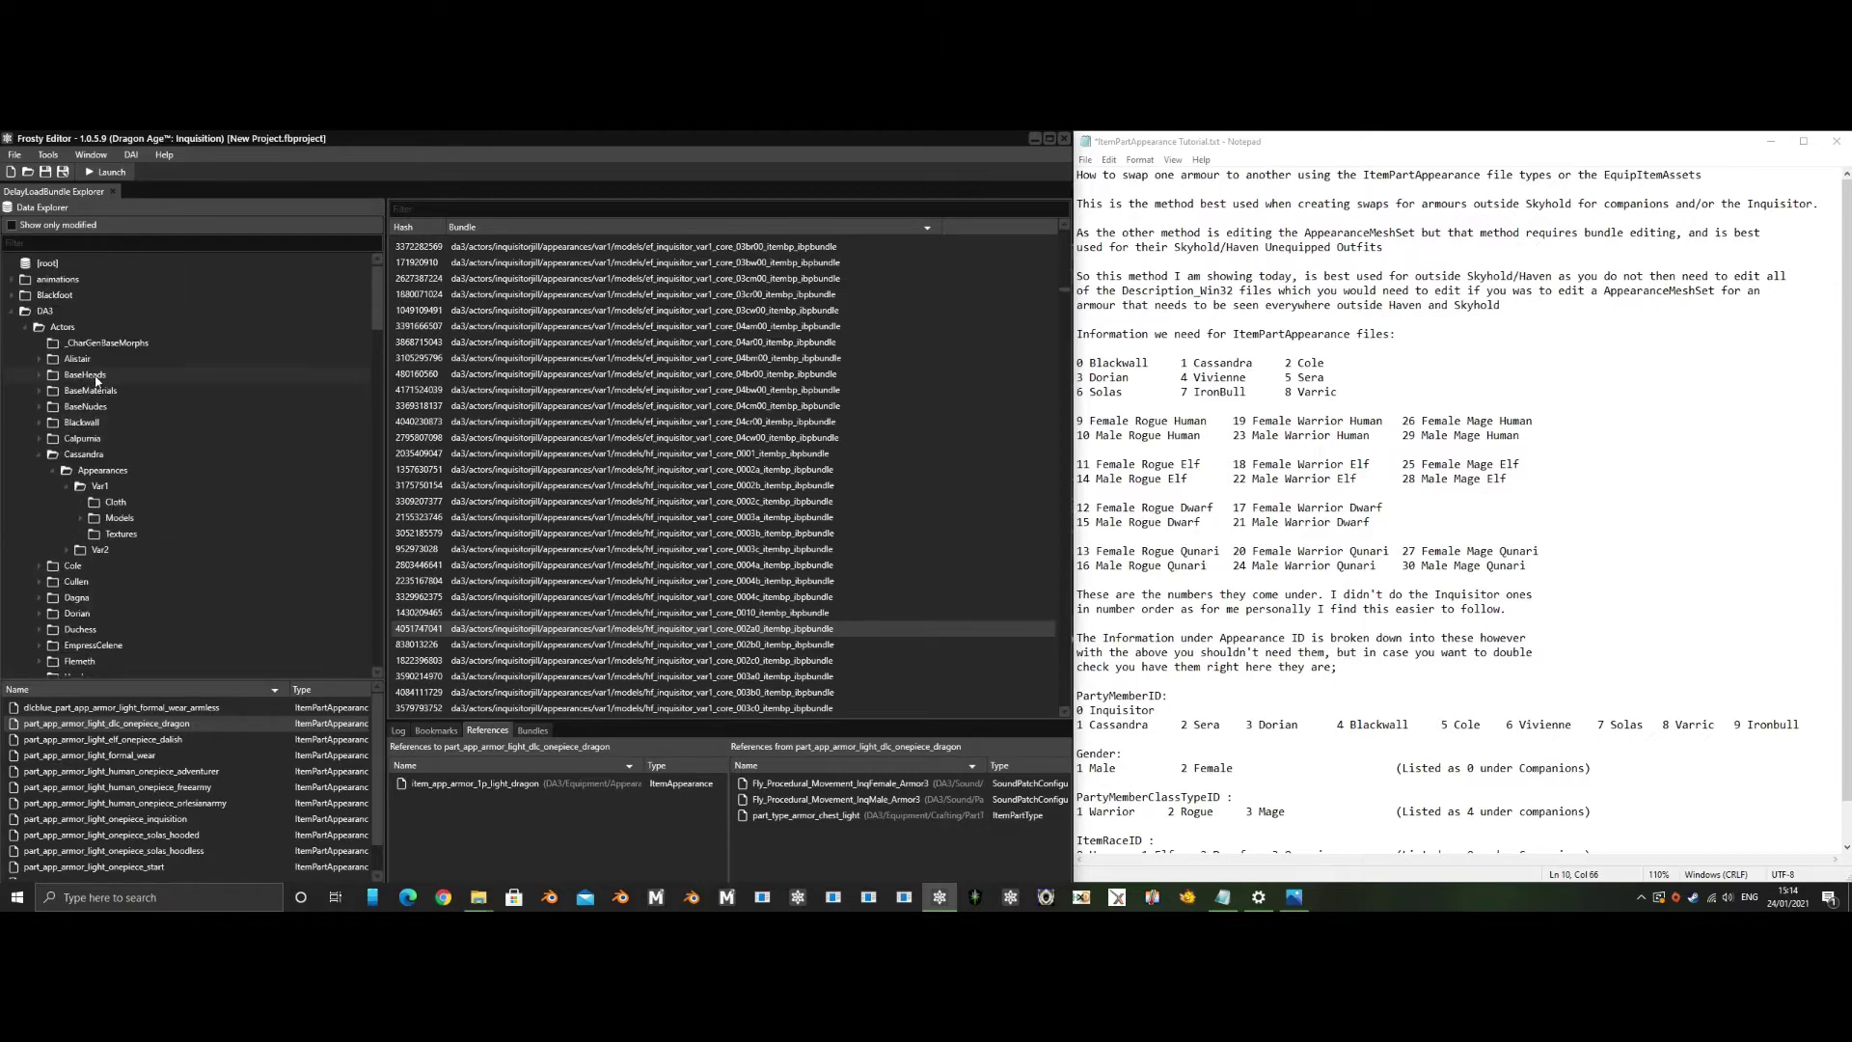
pyautogui.click(26, 327)
pyautogui.scroll(-2, 94, 410)
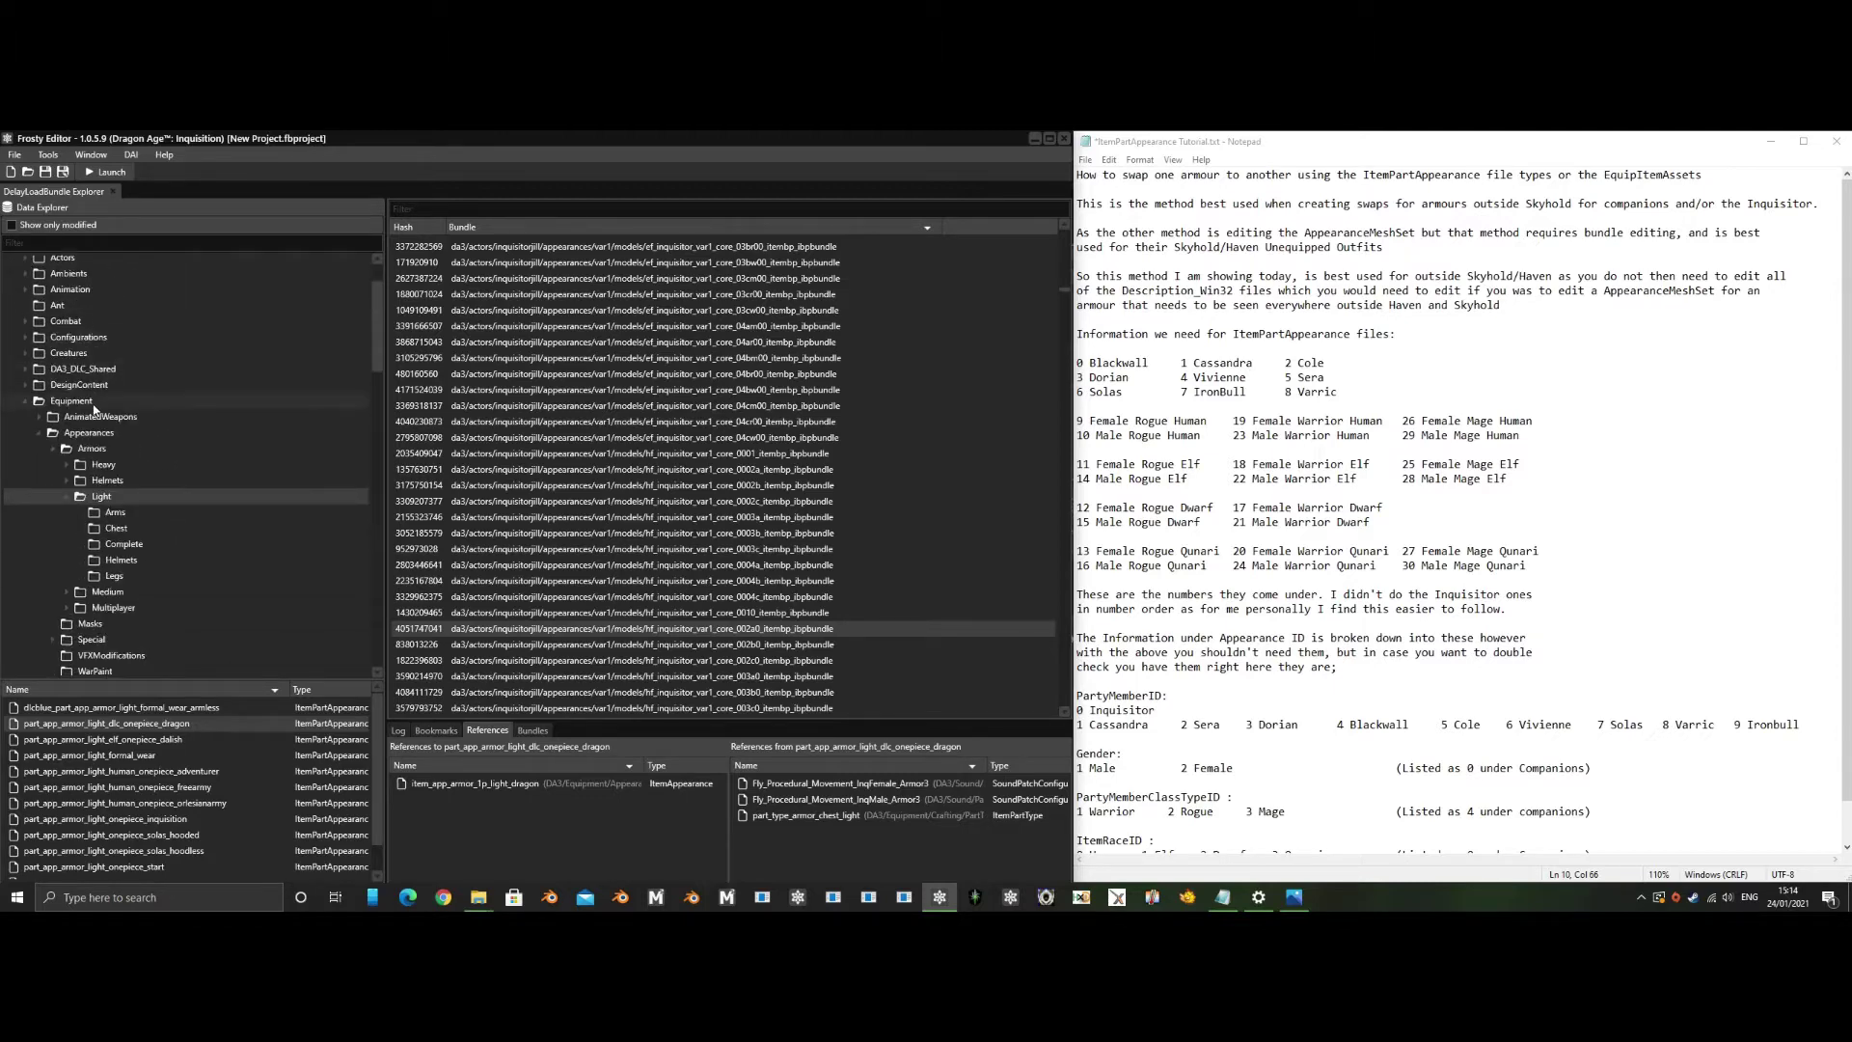
pyautogui.scroll(-6, 94, 499)
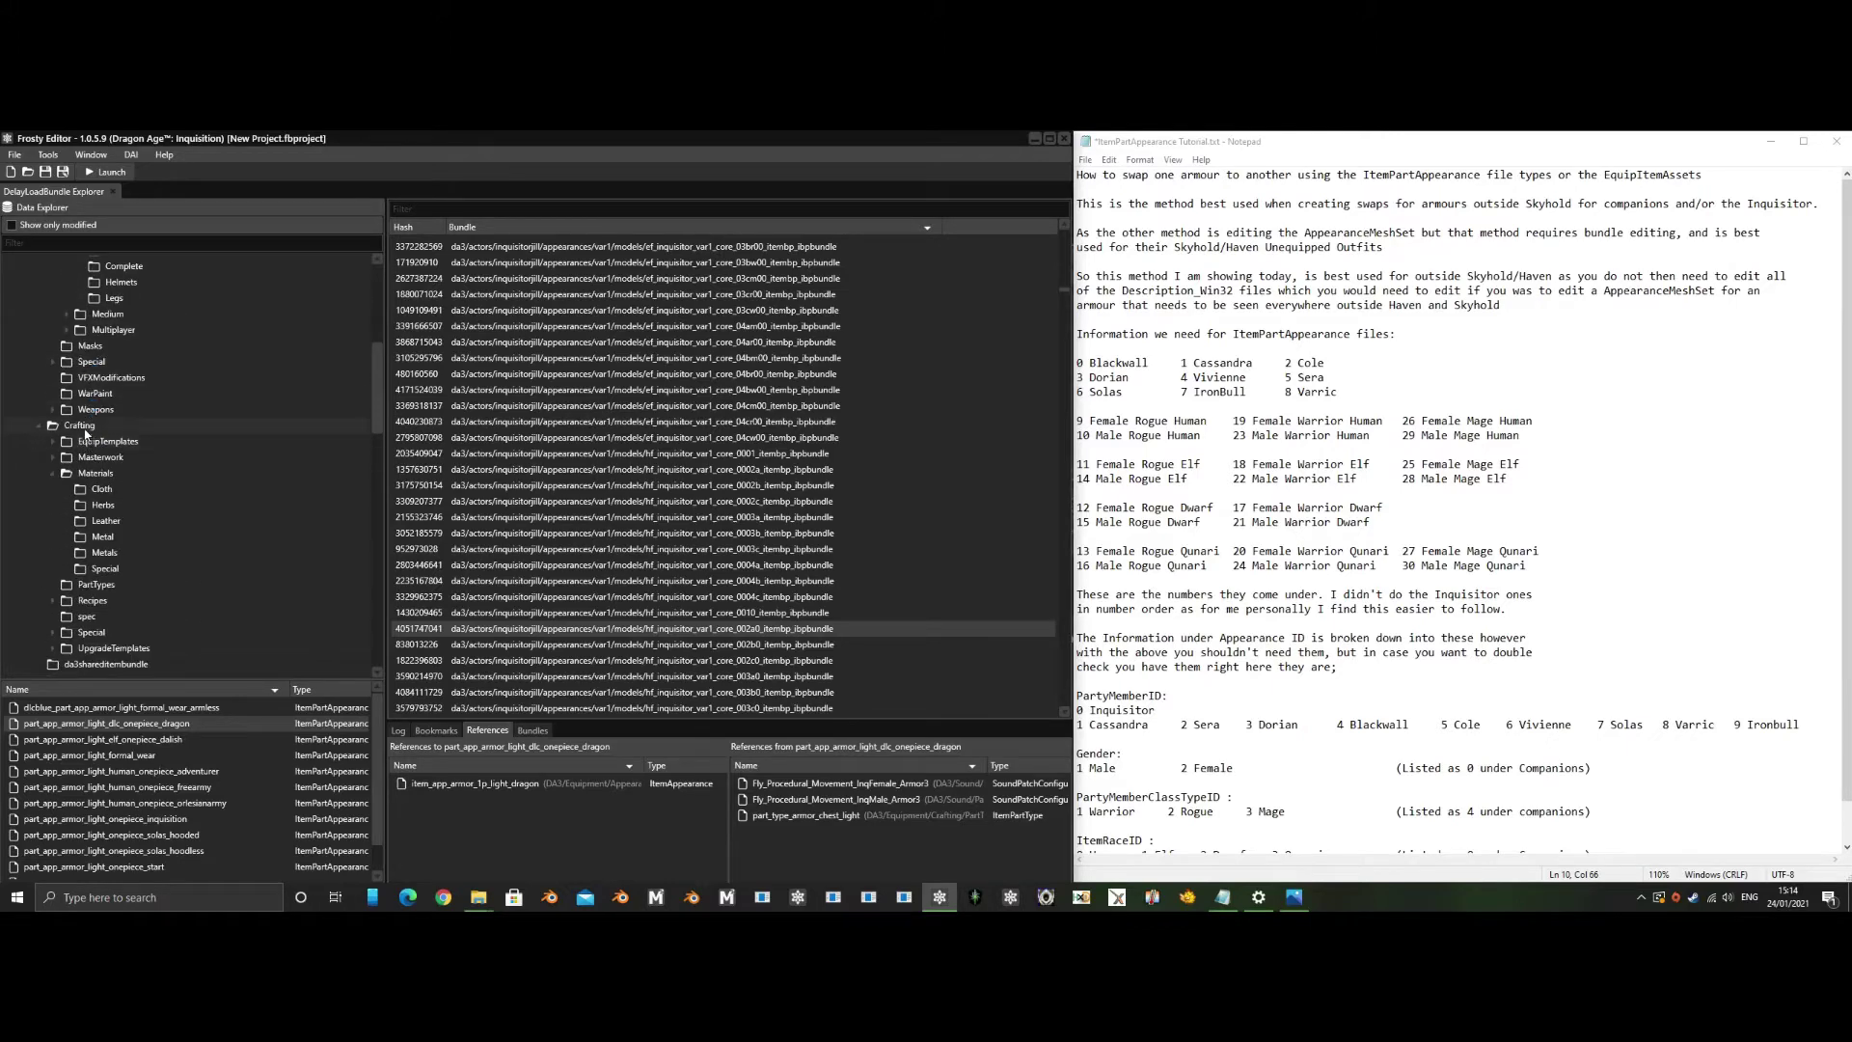
pyautogui.scroll(4, 106, 409)
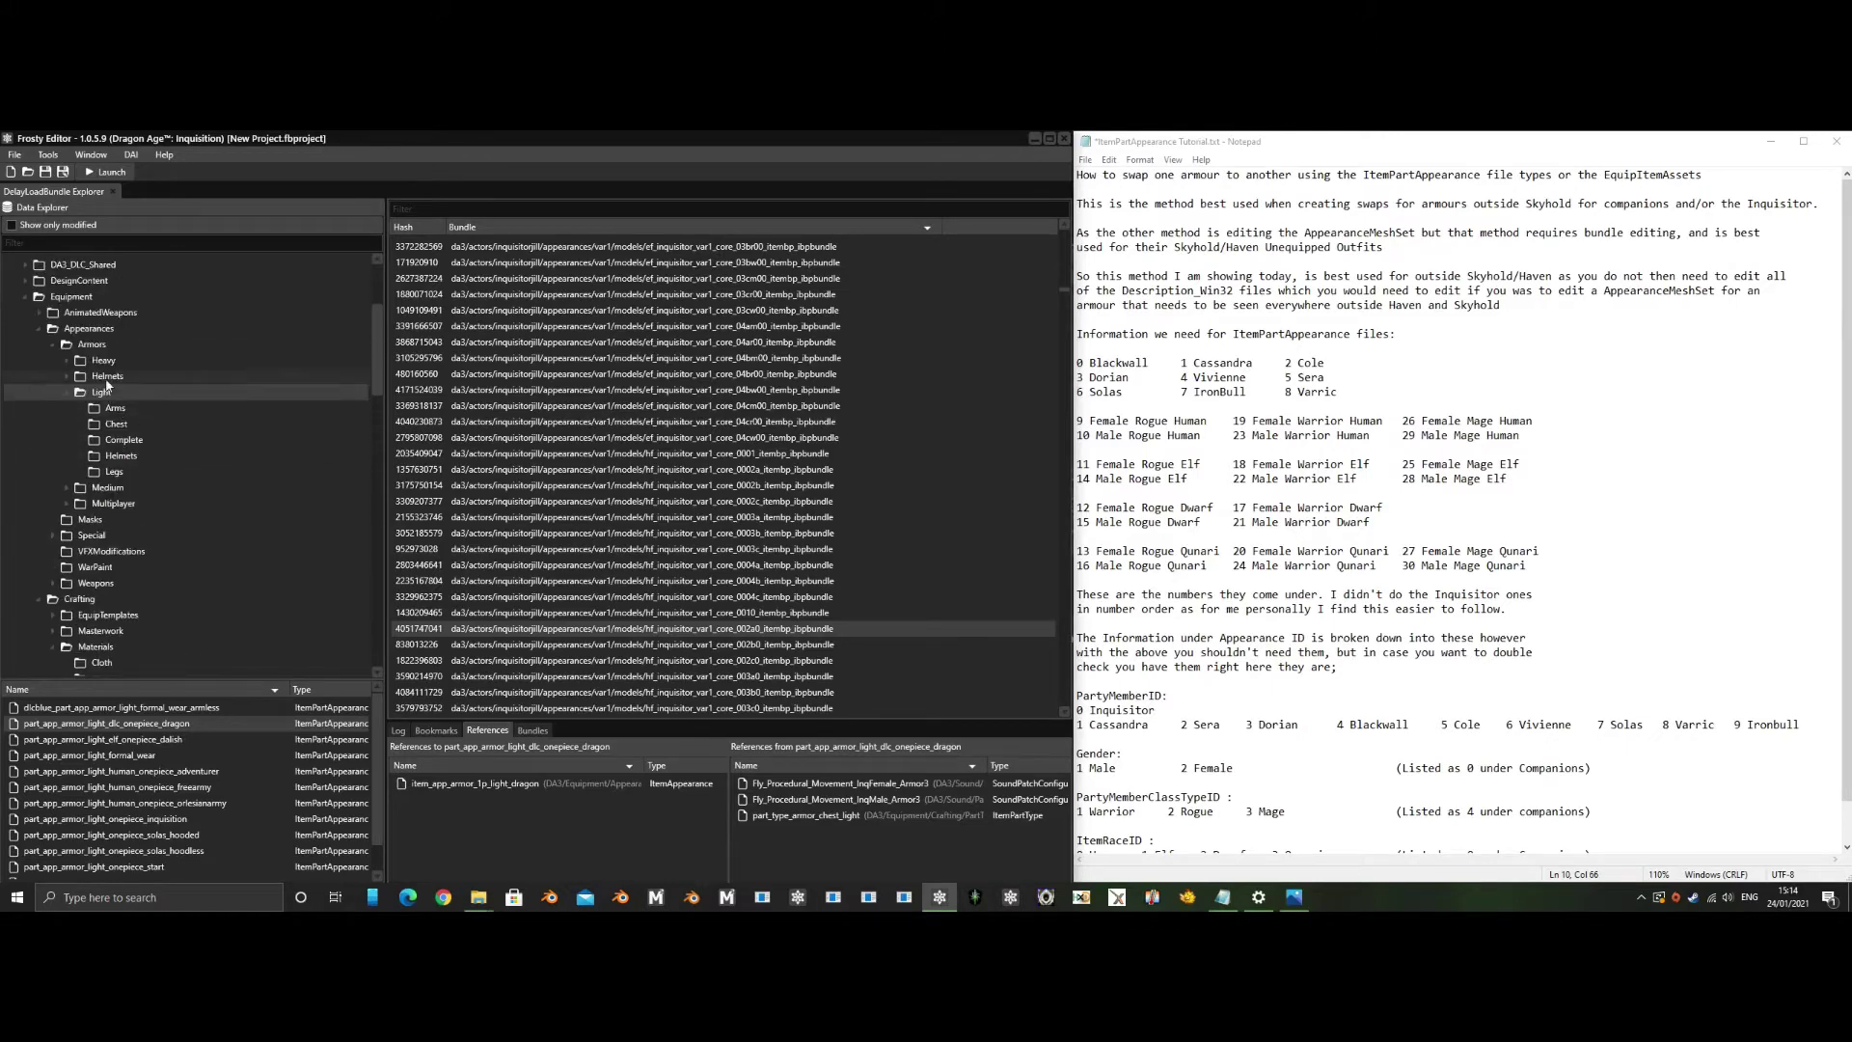
pyautogui.scroll(-9, 106, 386)
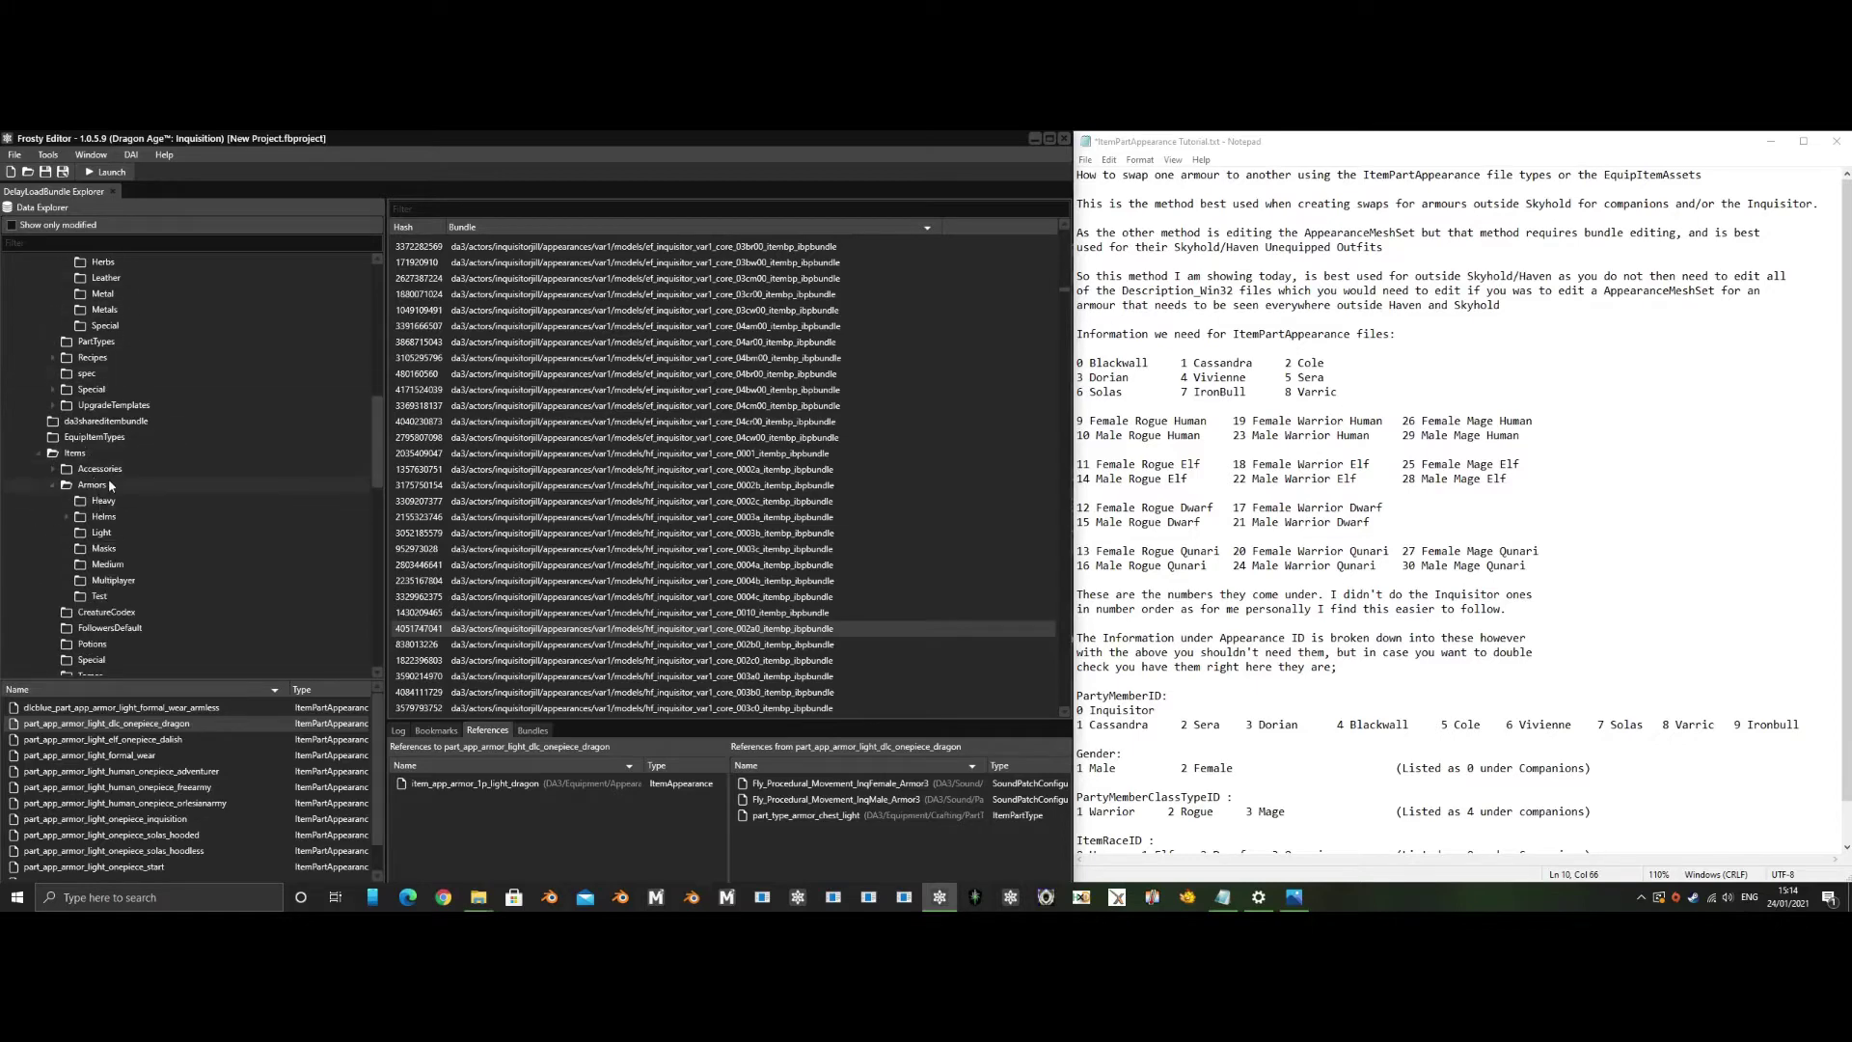
pyautogui.click(109, 485)
pyautogui.scroll(-5, 227, 790)
pyautogui.click(140, 810)
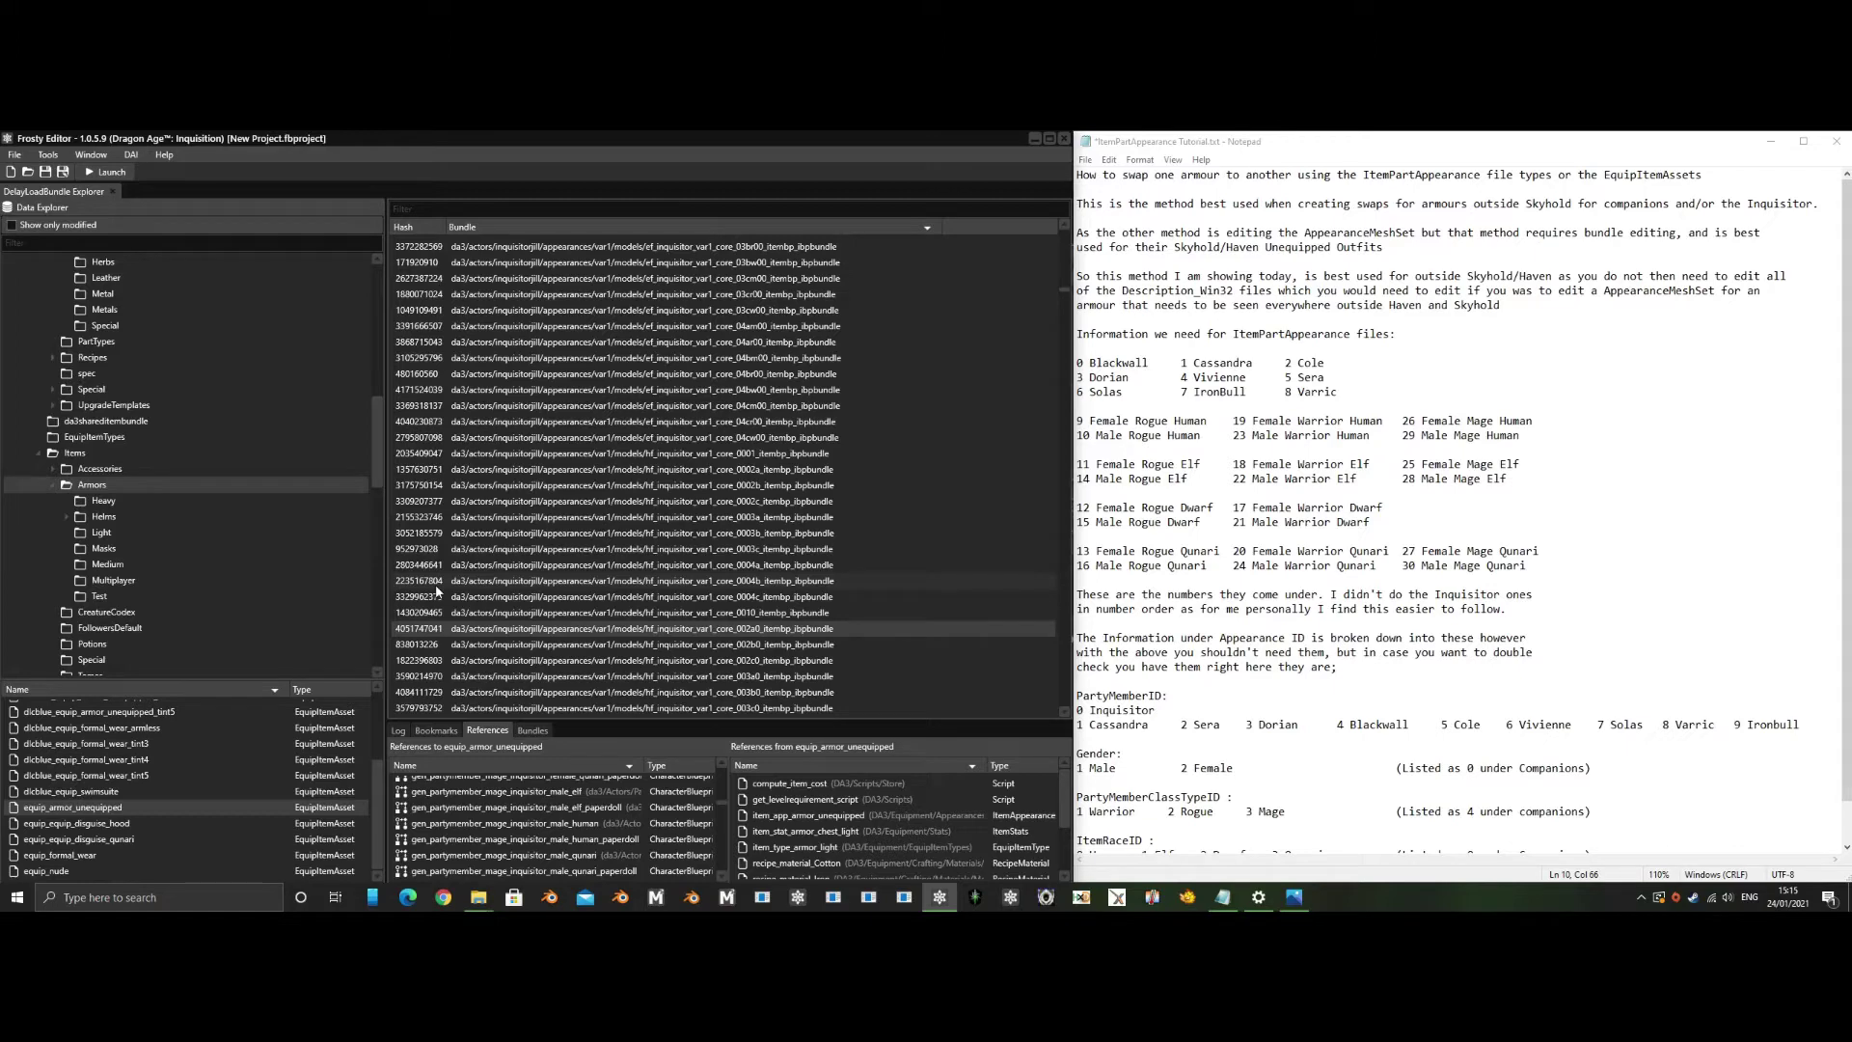
# Open equip_armor_unequipped and examine its item properties, including its appearance and requirement settings
pyautogui.scroll(-1, 1394, 565)
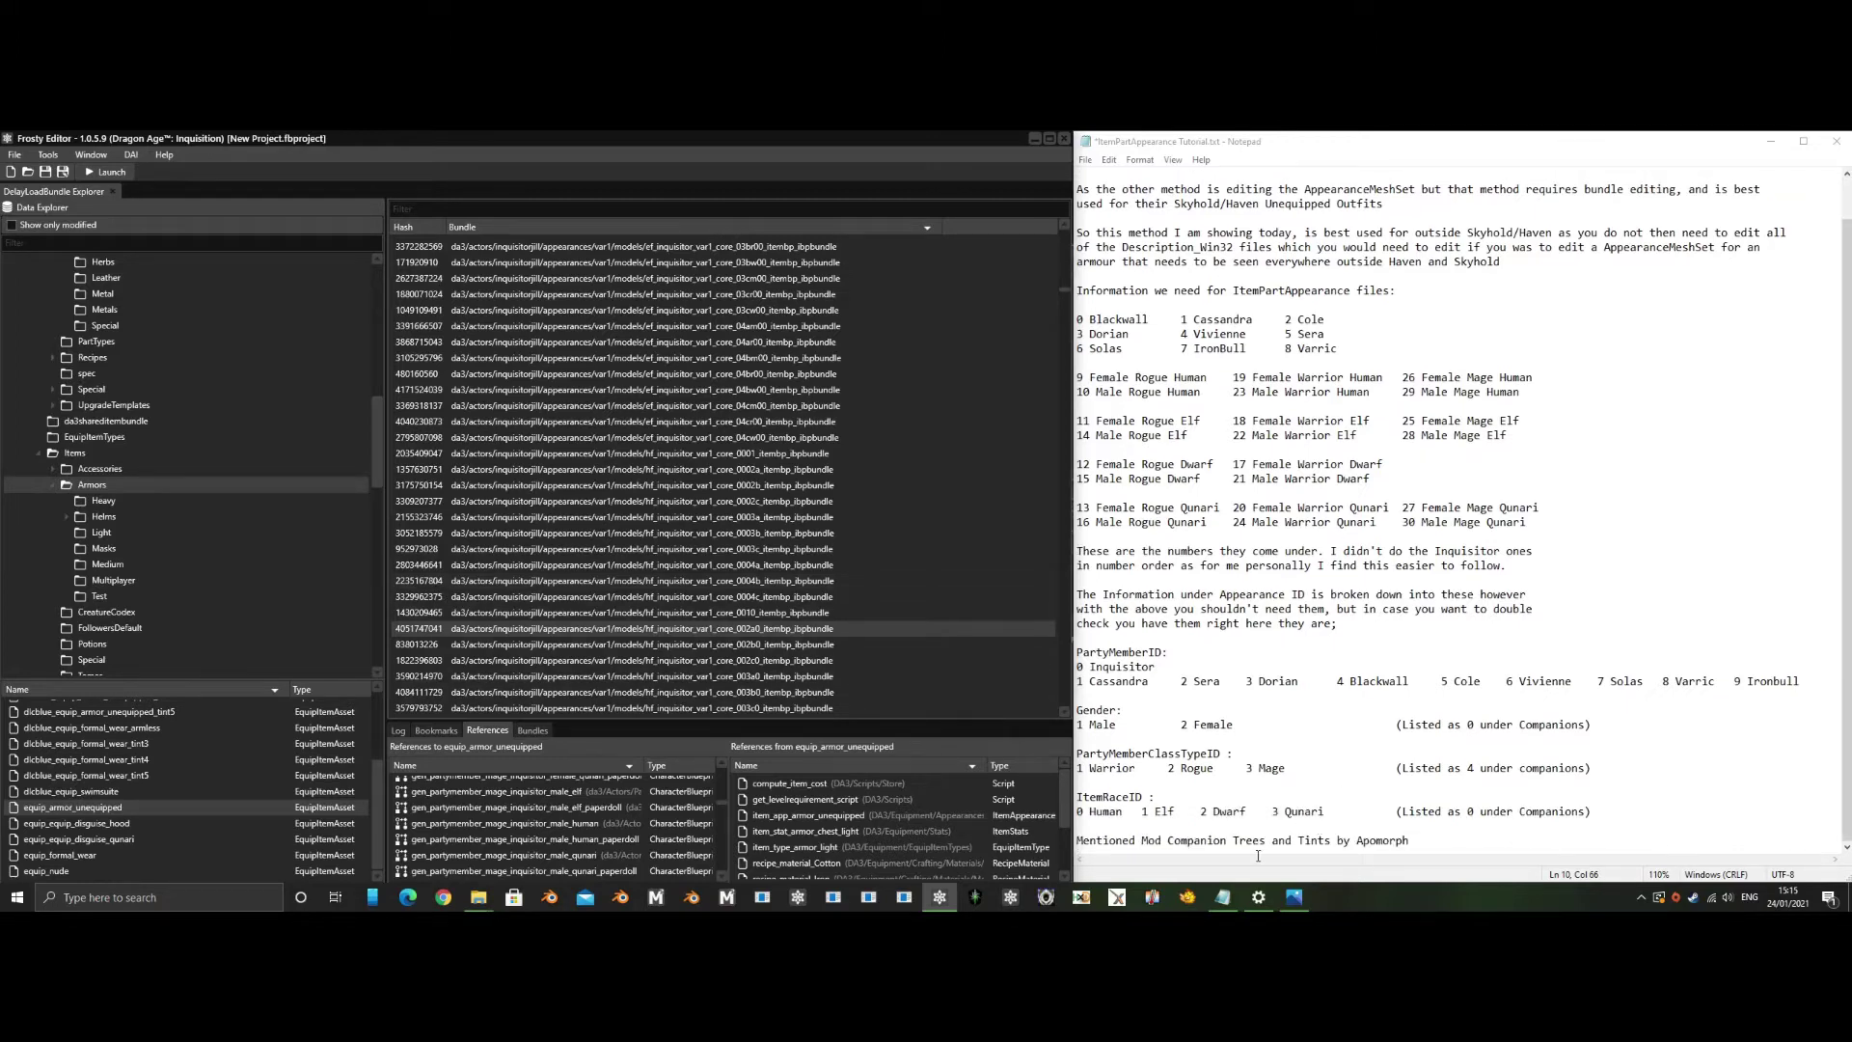
pyautogui.doubleClick(135, 812)
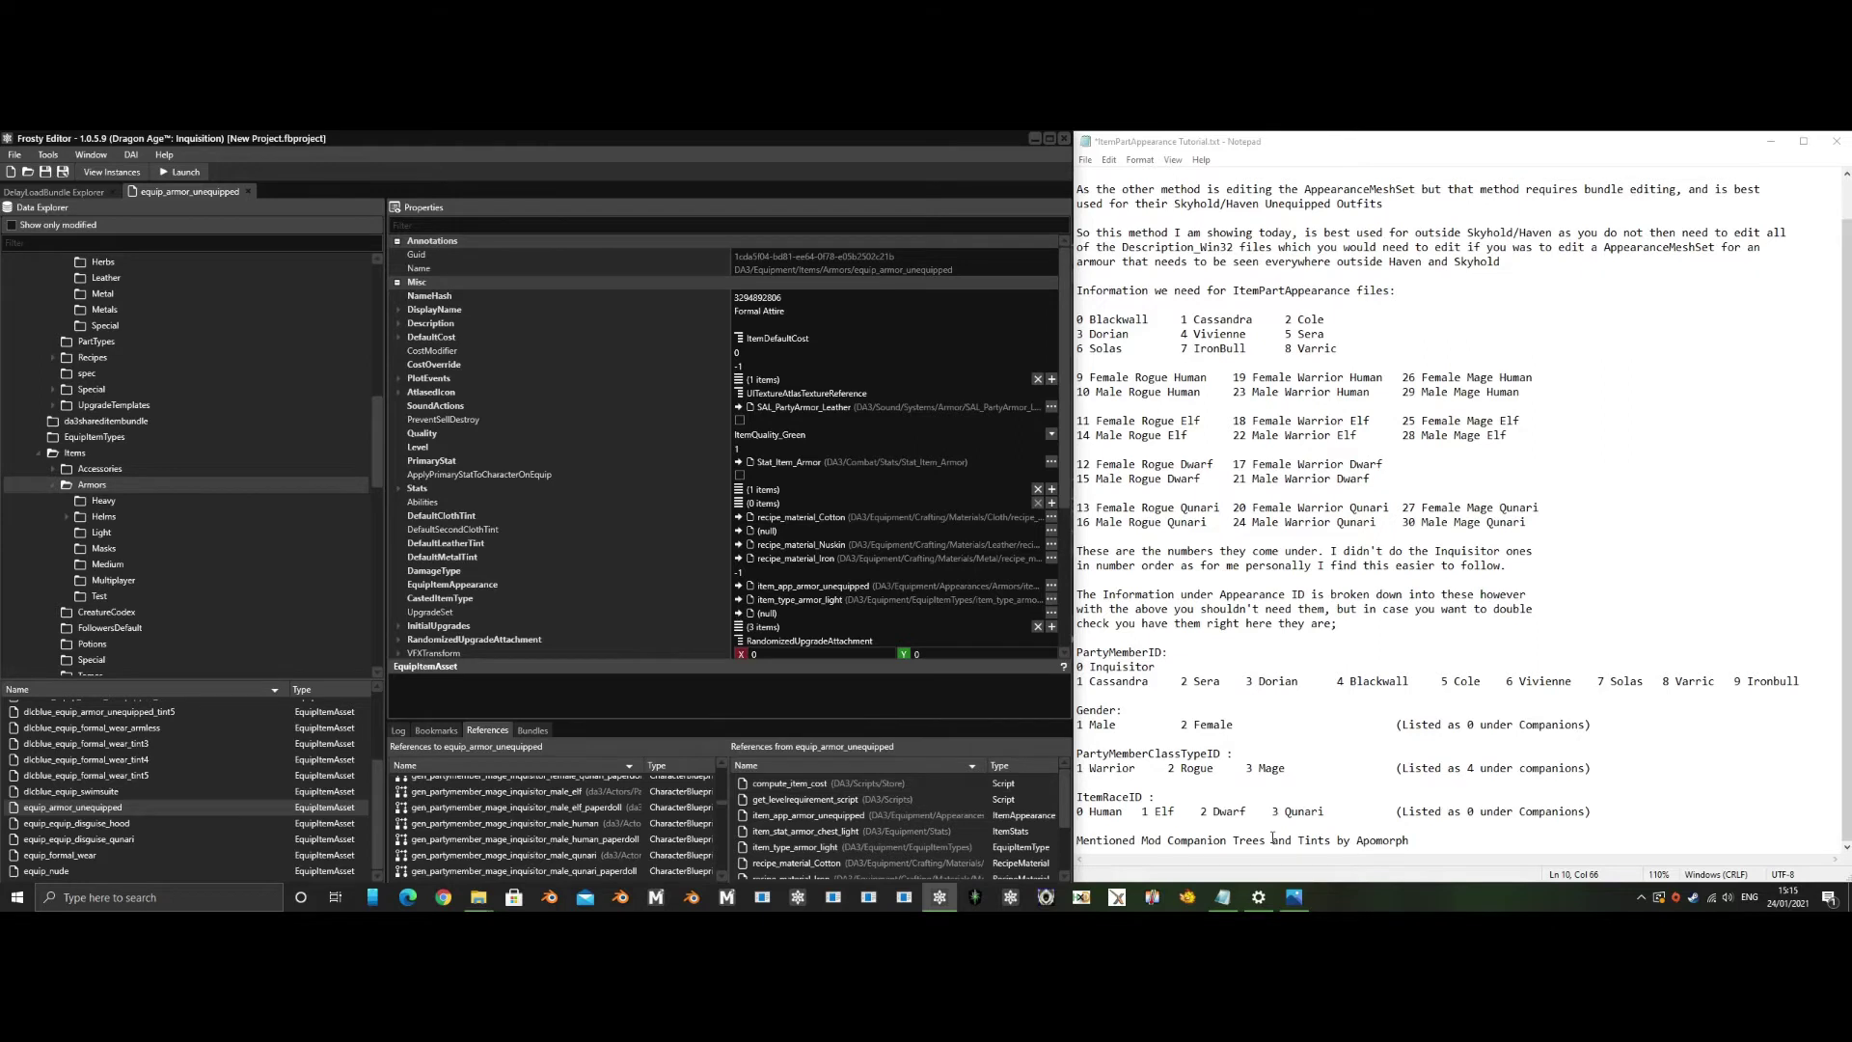
pyautogui.rightClick(218, 809)
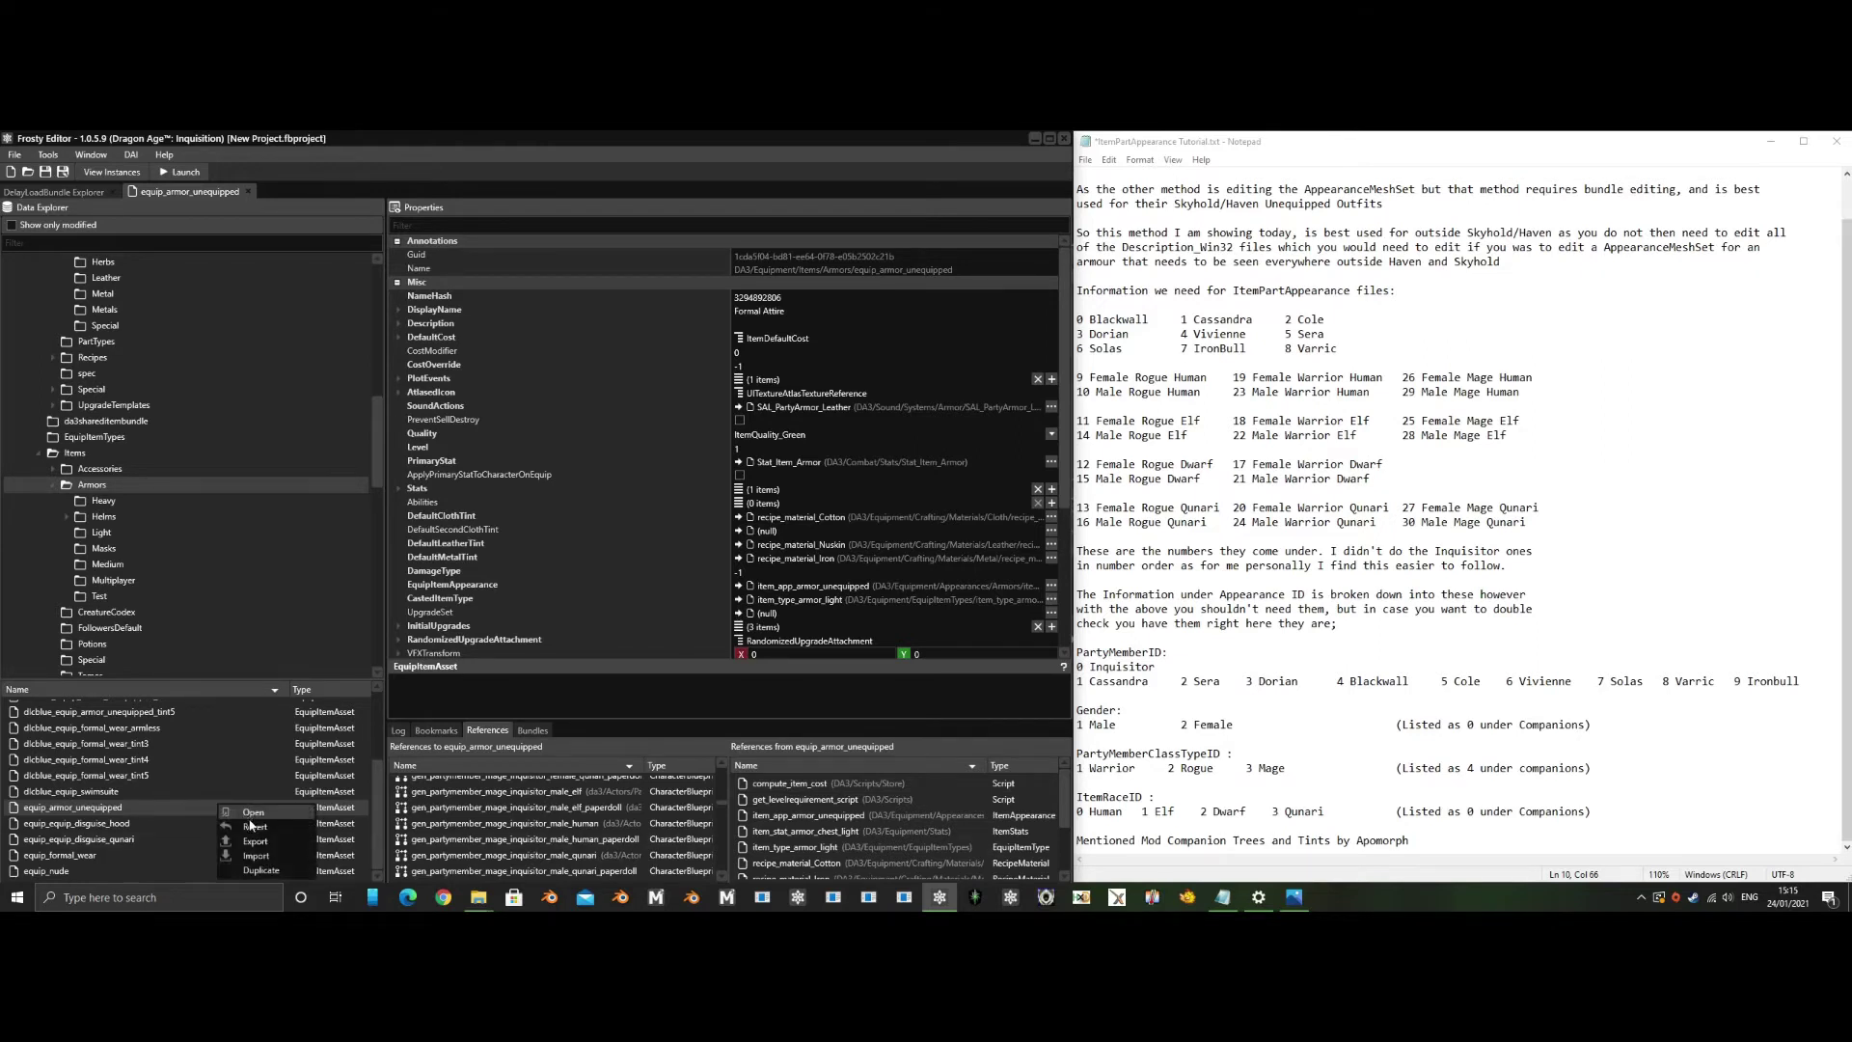
pyautogui.click(675, 707)
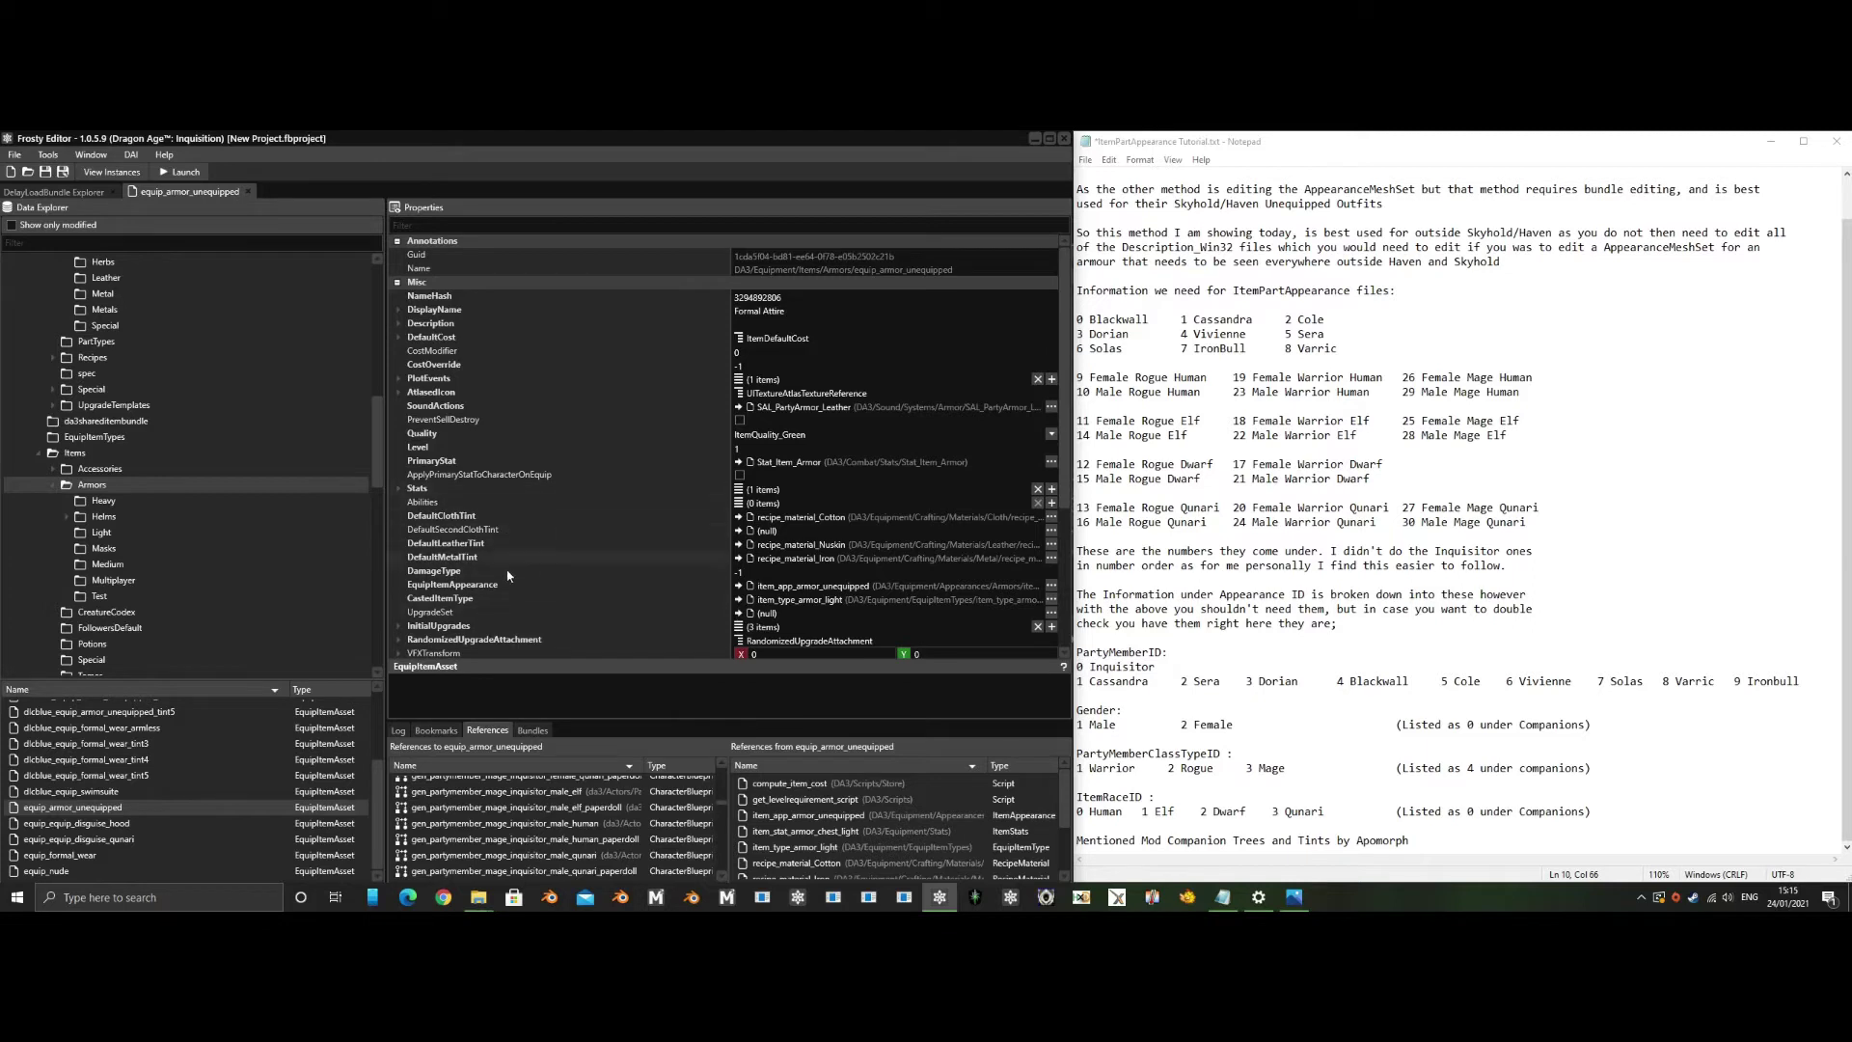
pyautogui.scroll(-2, 521, 511)
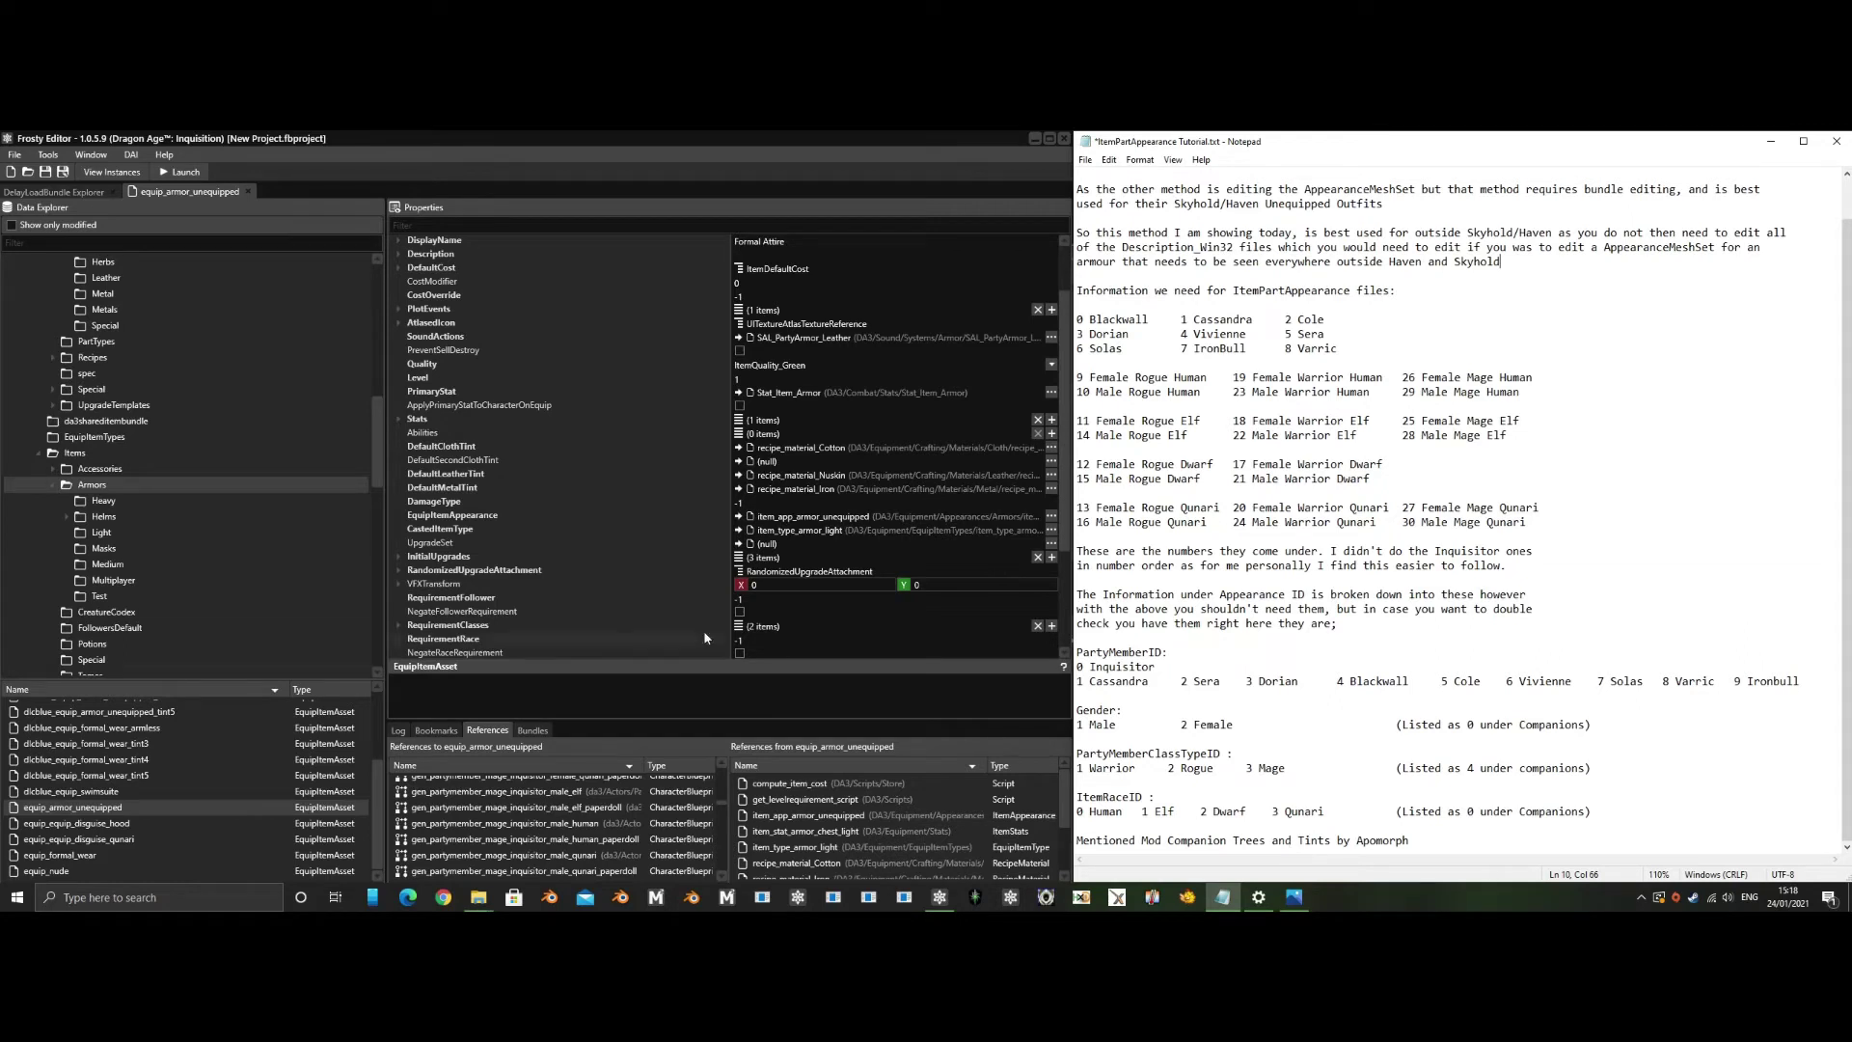
pyautogui.scroll(-2, 638, 558)
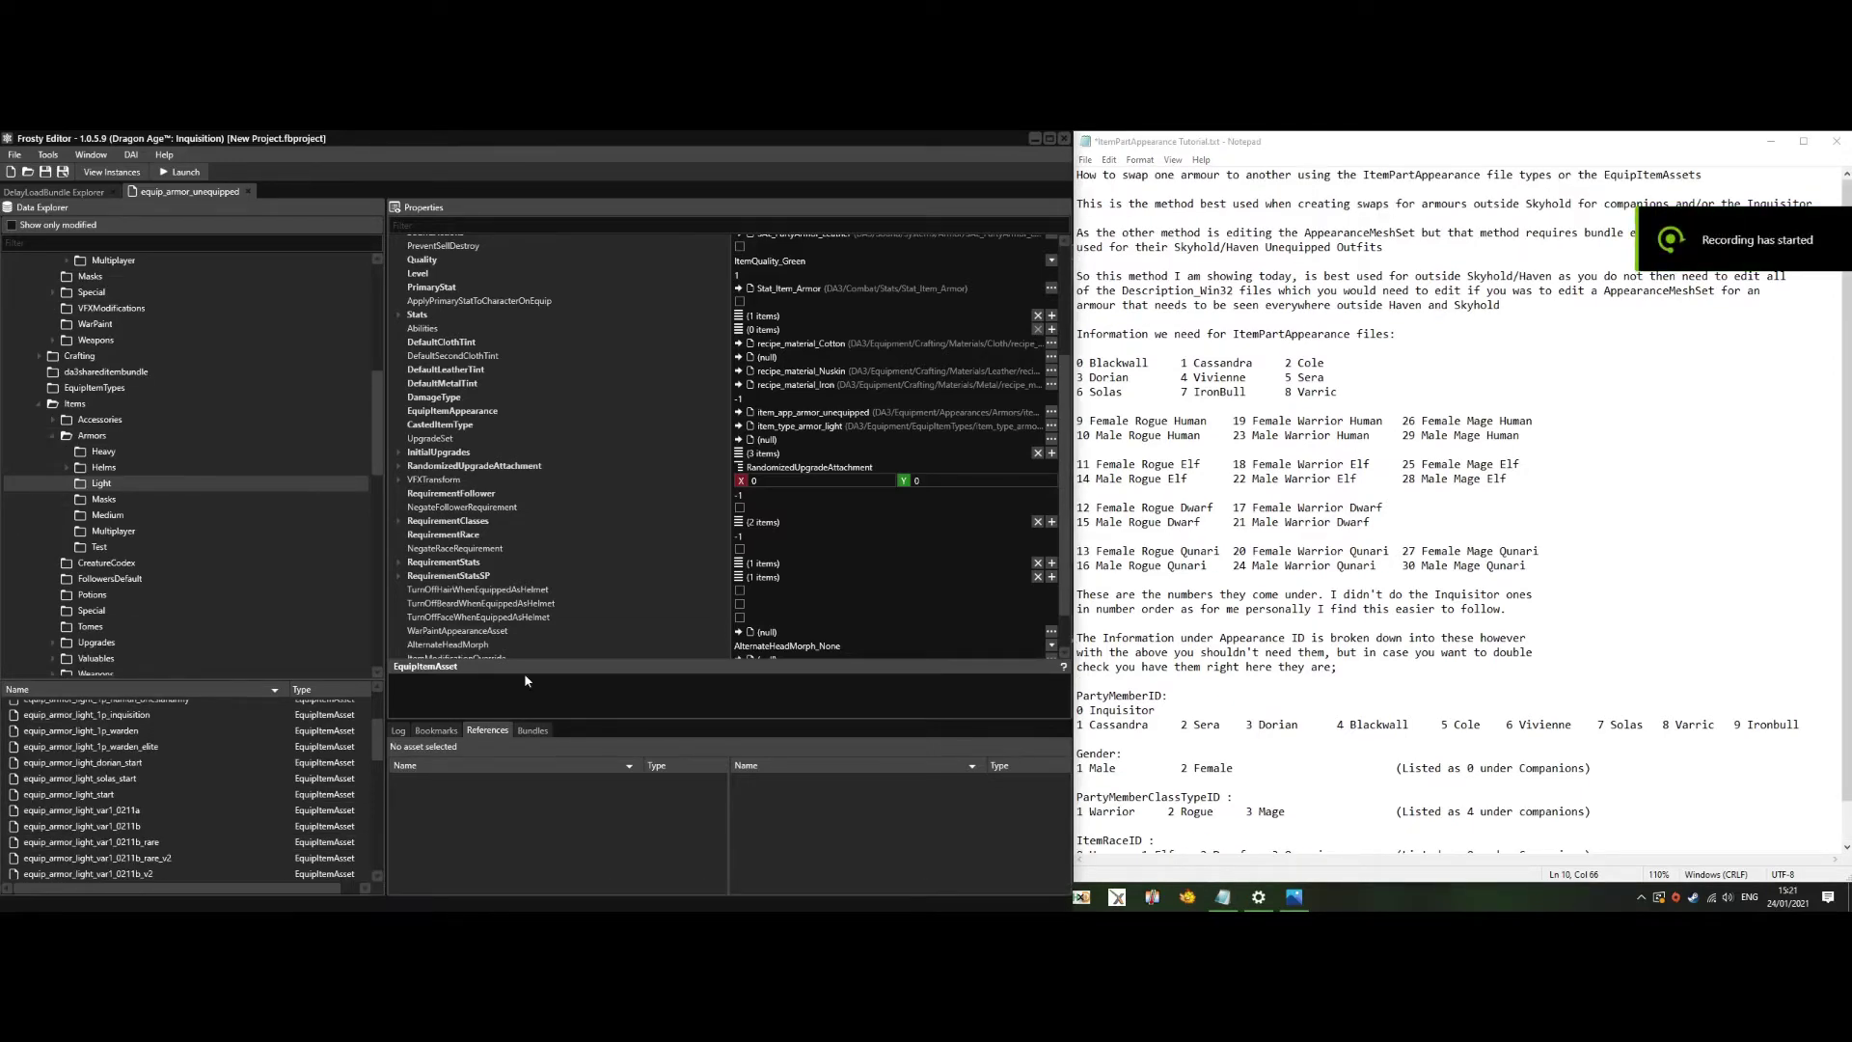
# Open the EquipItemAppearance asset referenced by equip_armor_light_solas_start and expand its Parts list
pyautogui.doubleClick(141, 777)
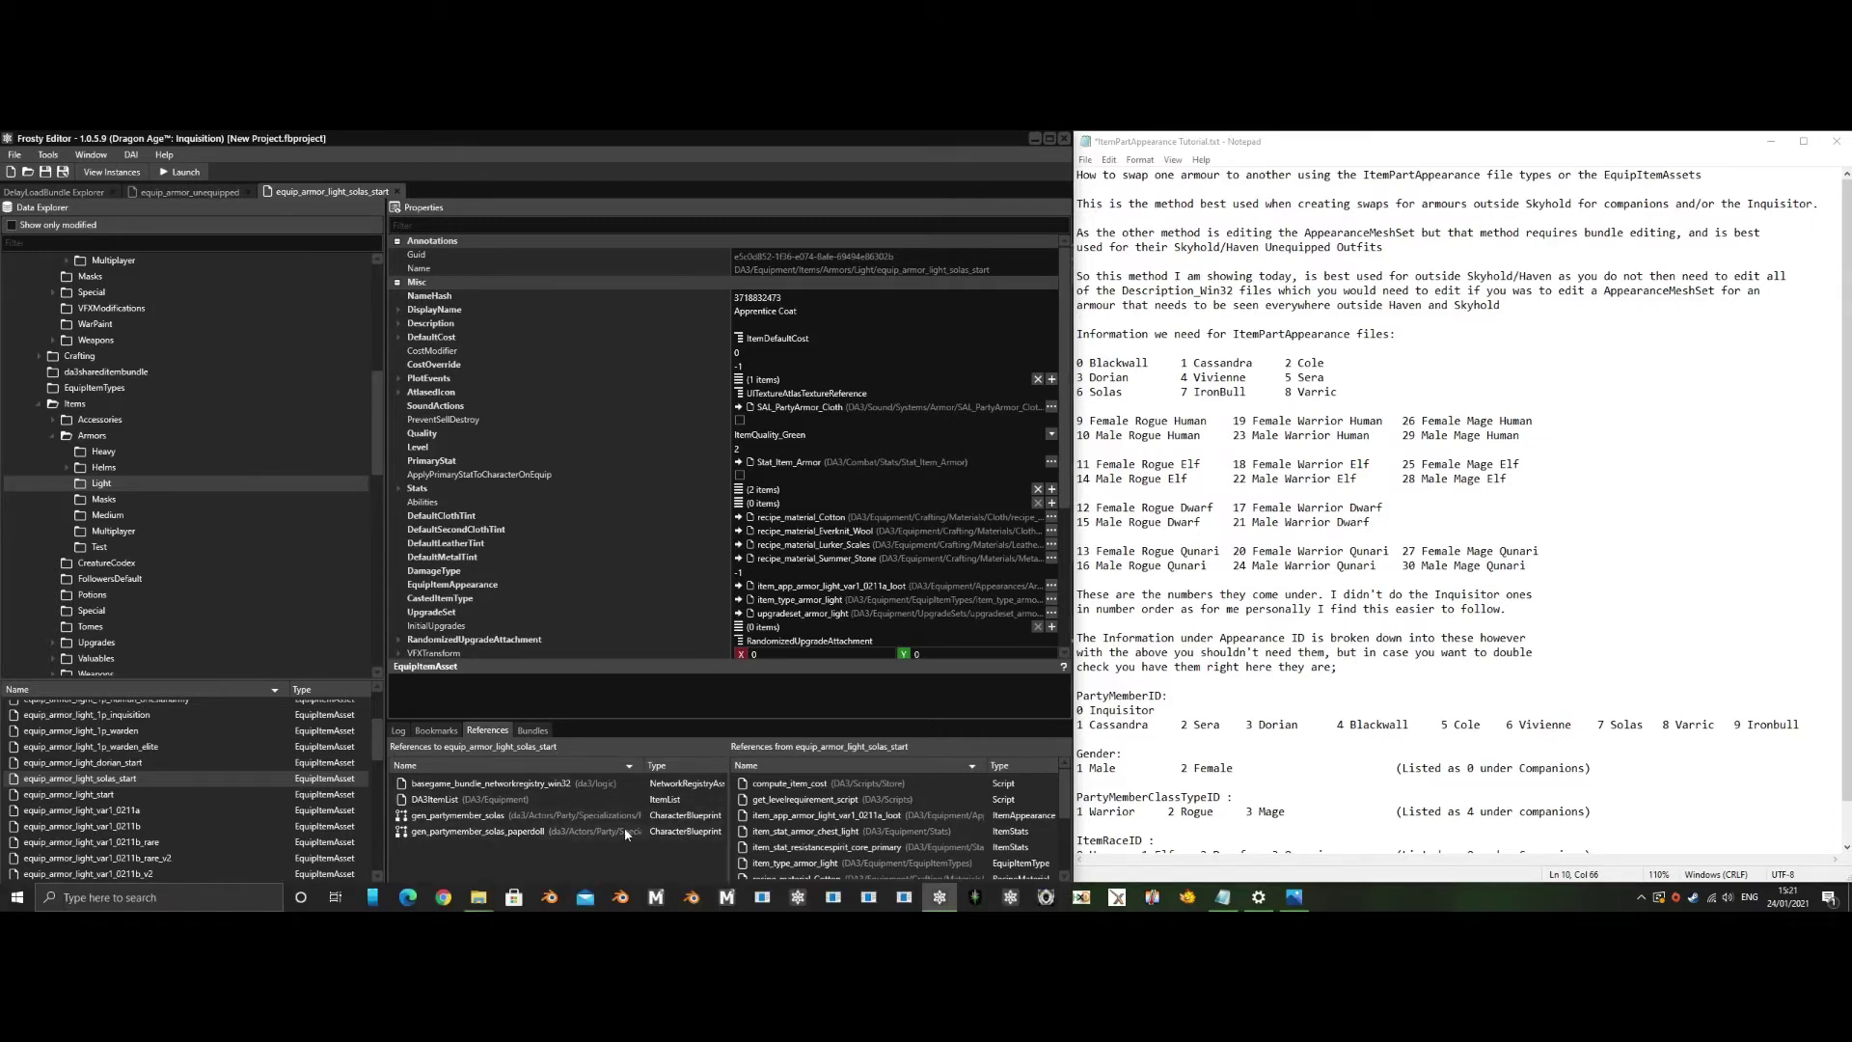
pyautogui.scroll(-2, 674, 508)
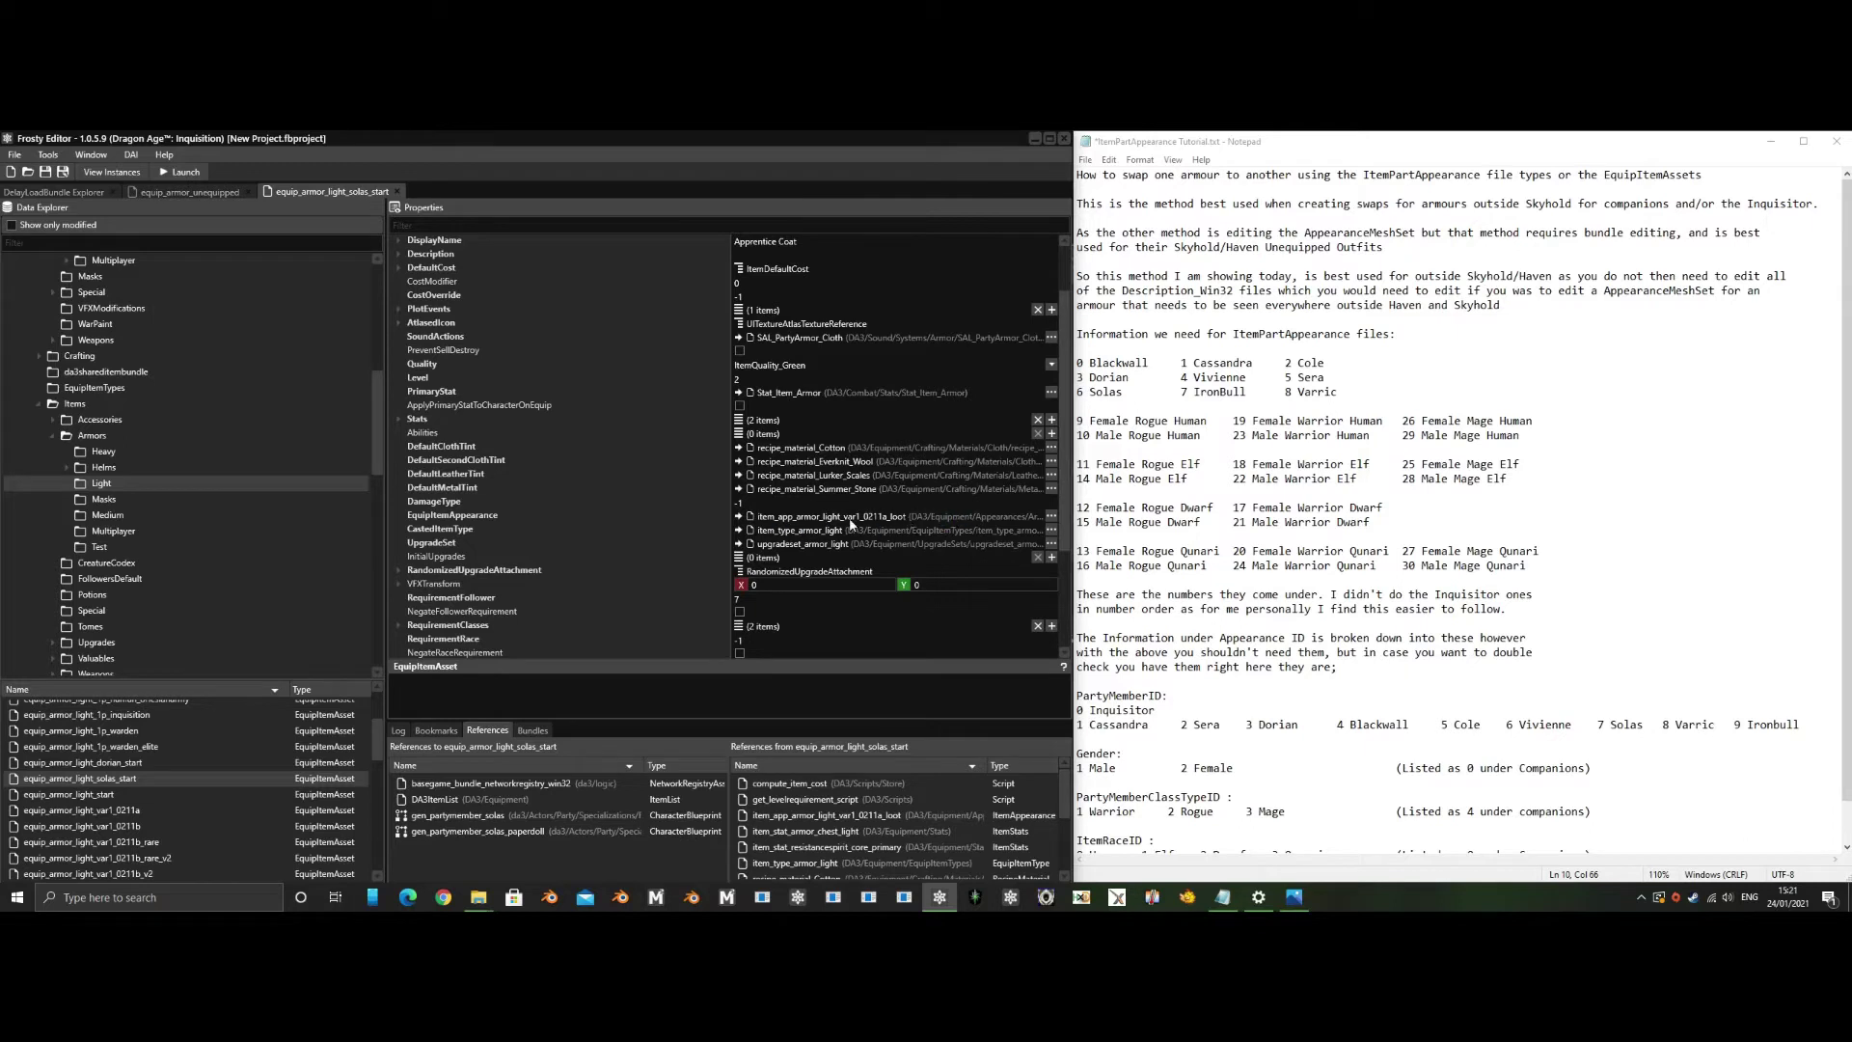
pyautogui.click(1052, 516)
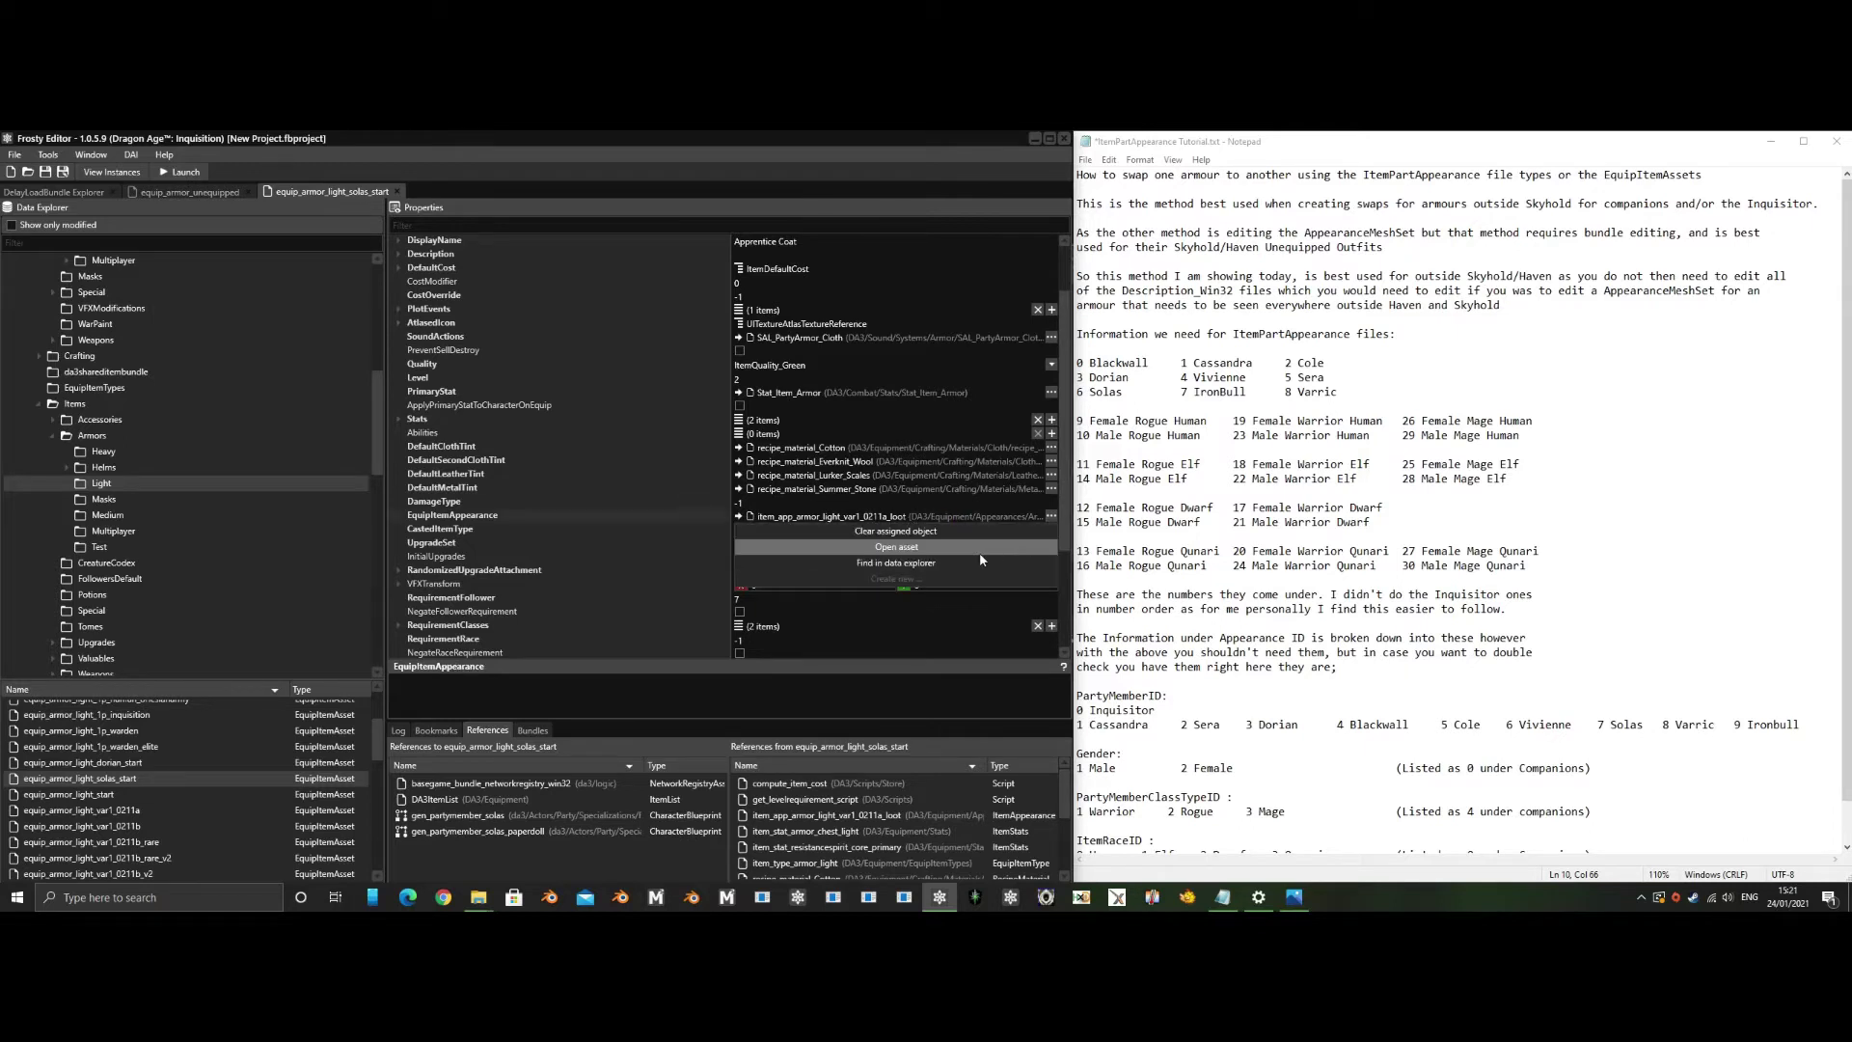
pyautogui.click(972, 547)
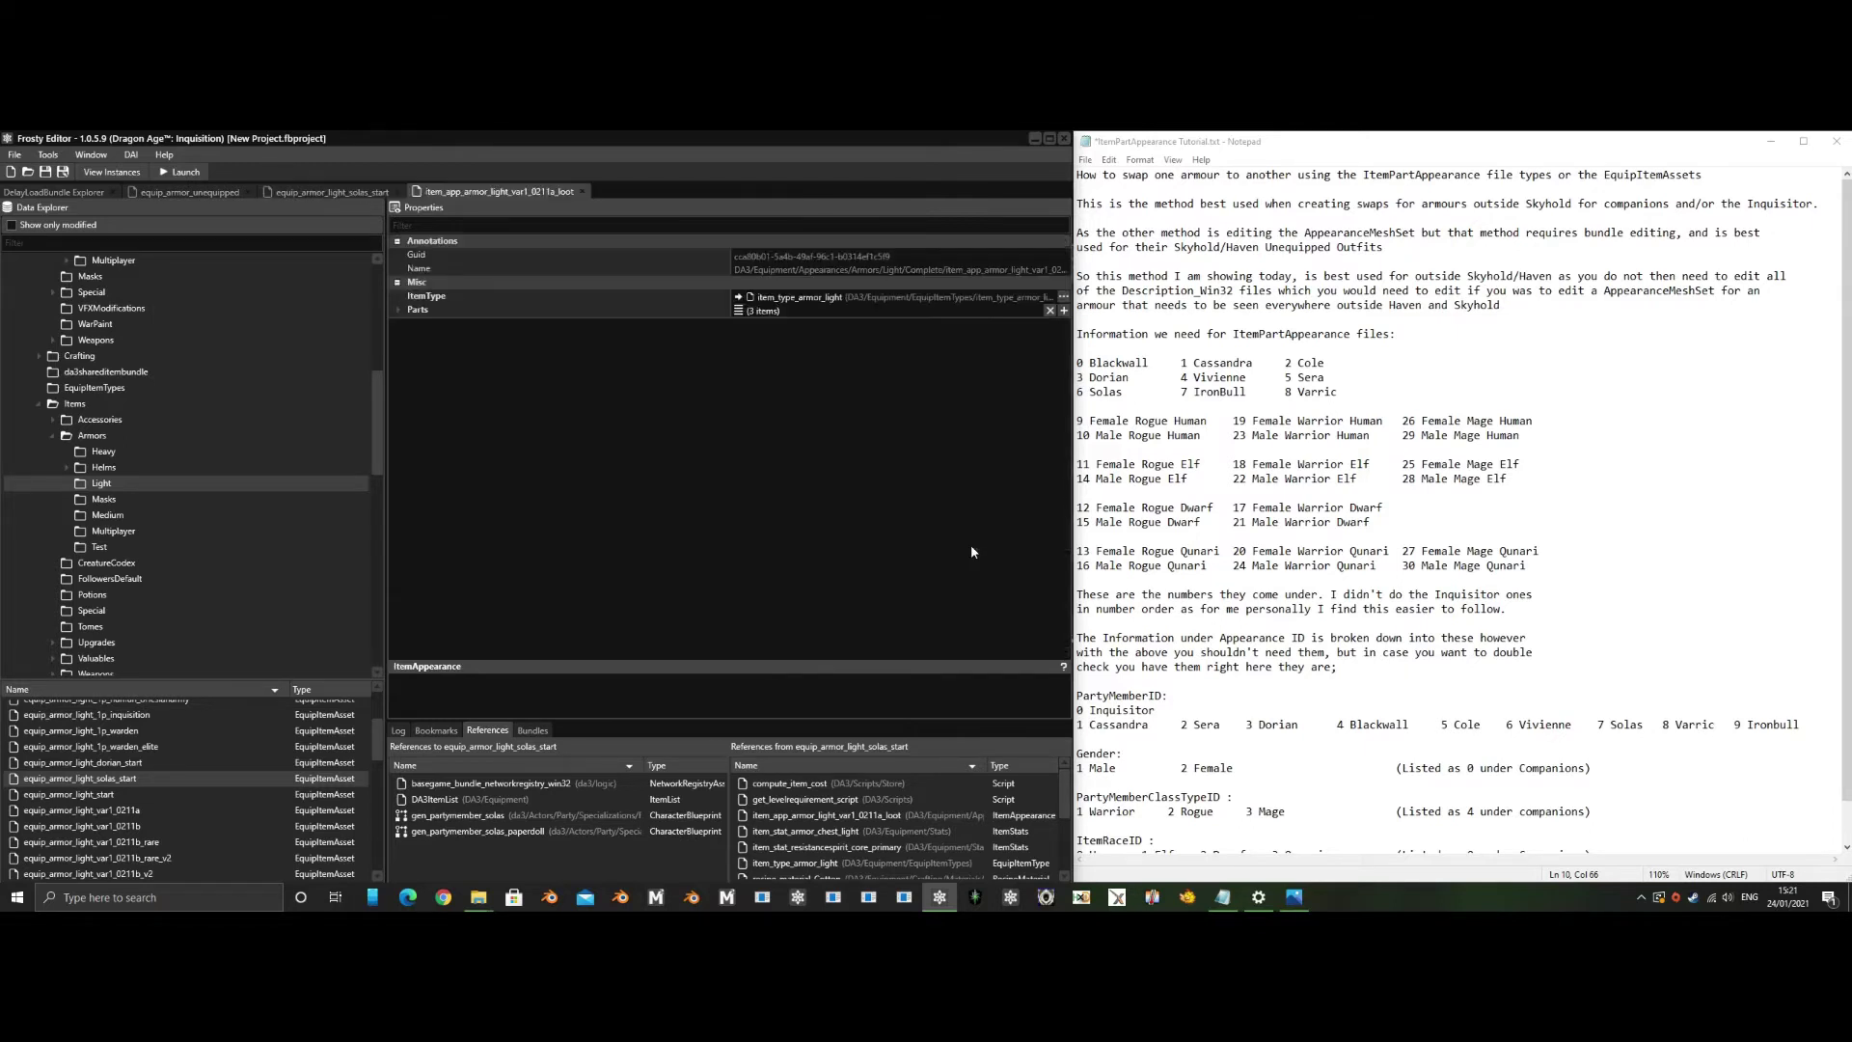
pyautogui.click(399, 310)
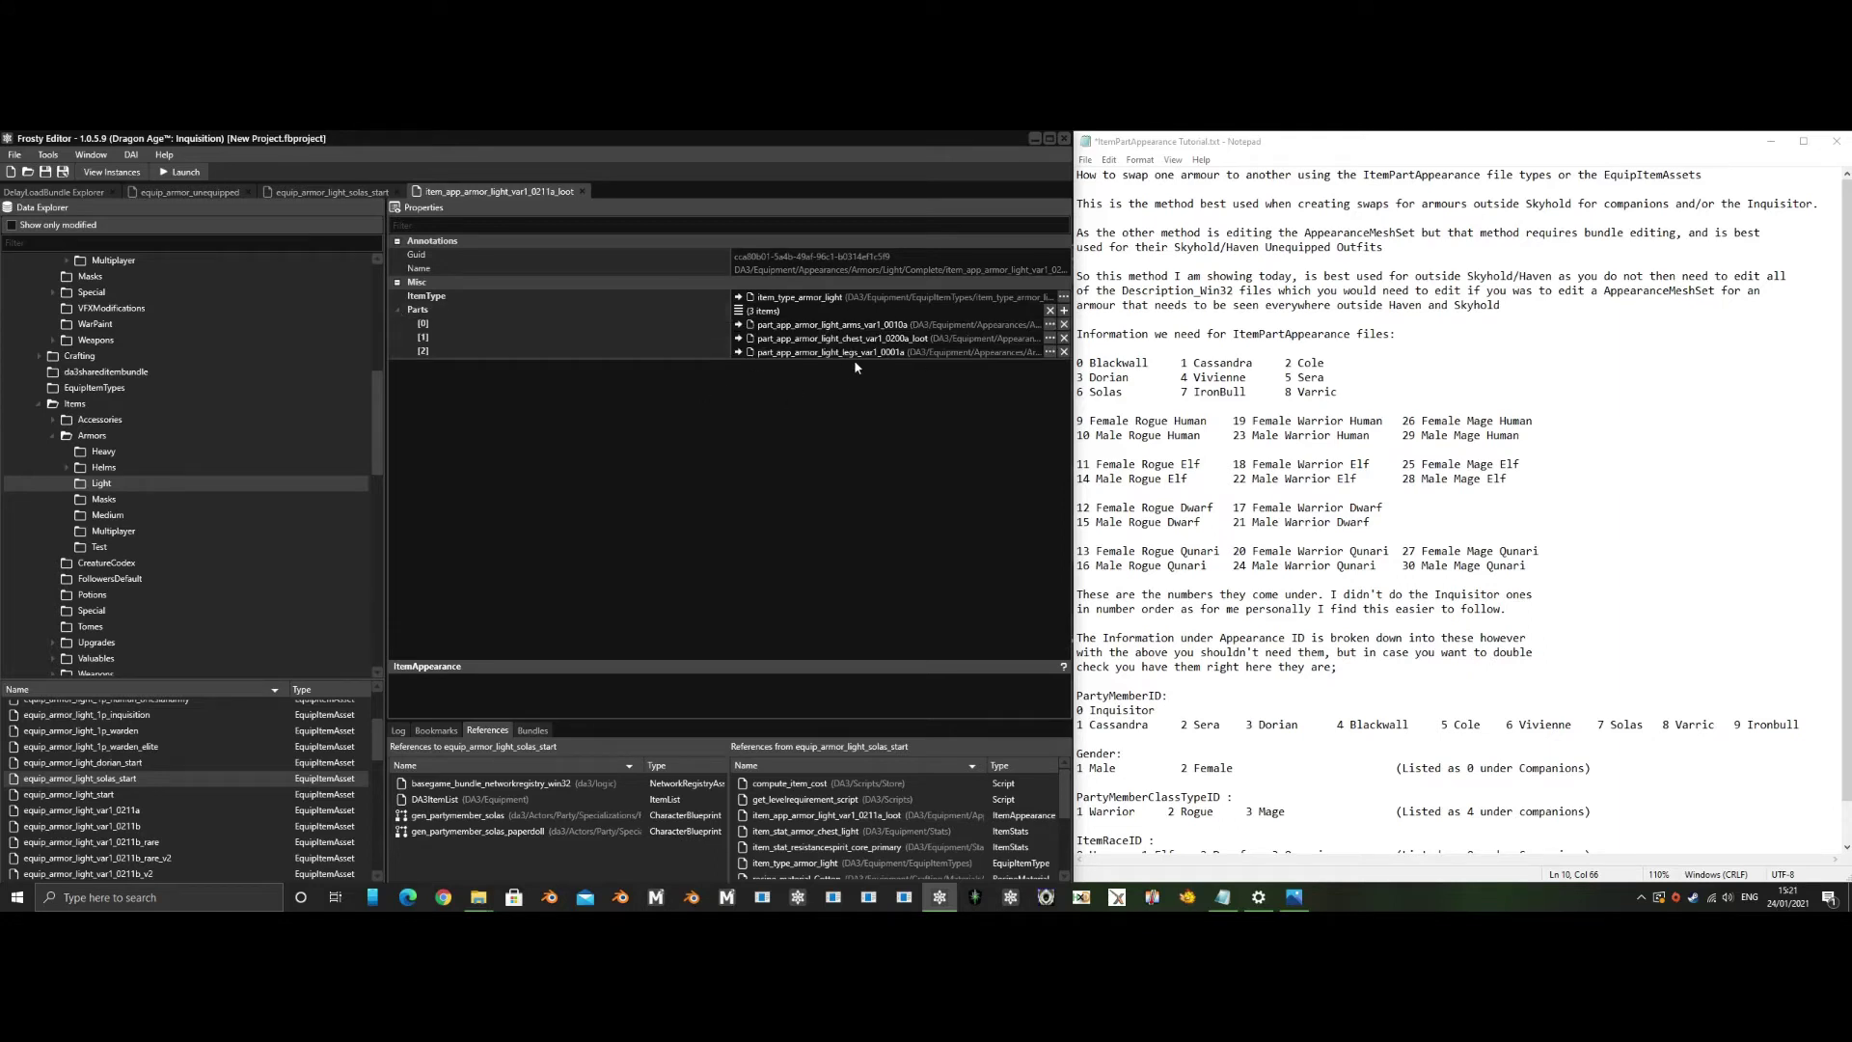
# Compare the parts of item_app_armor_light_var1_0211a_loot with the properties of equip_armor_light_solas_start
pyautogui.click(1062, 277)
pyautogui.moveTo(1053, 271); pyautogui.dragTo(1094, 277)
pyautogui.click(332, 192)
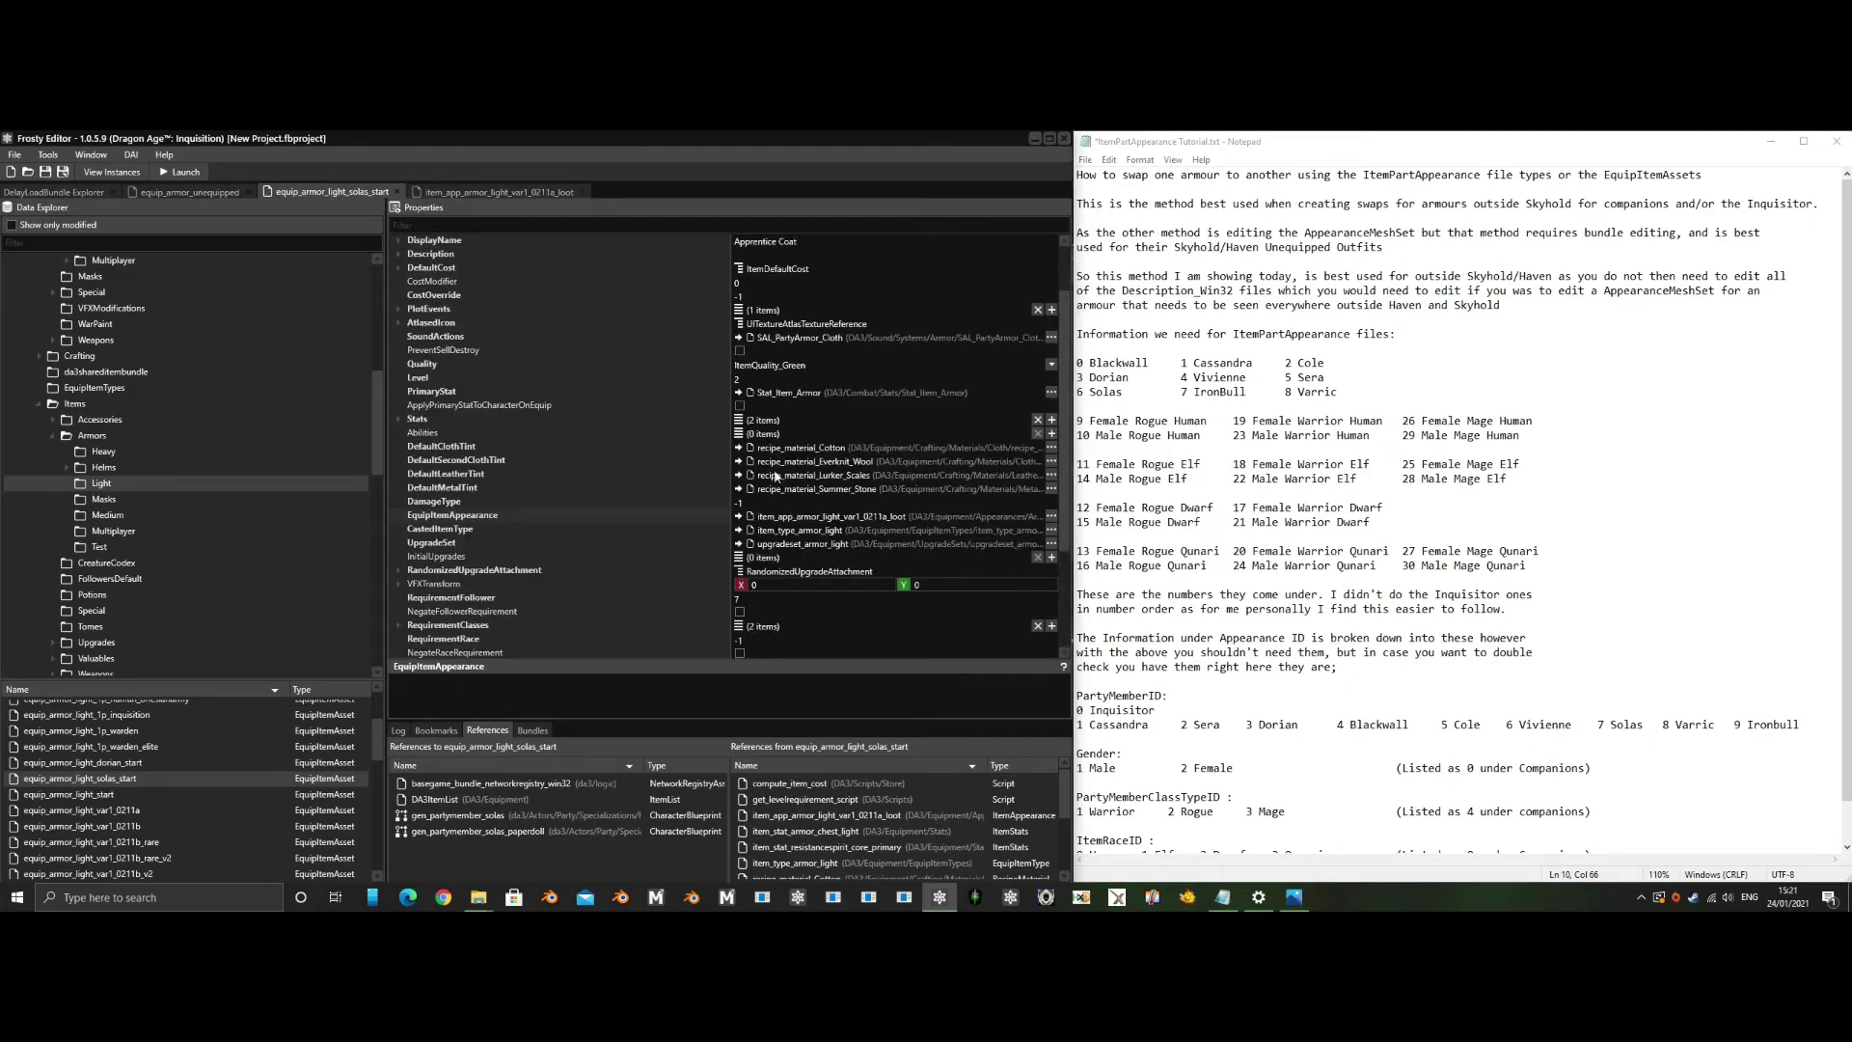
pyautogui.click(540, 192)
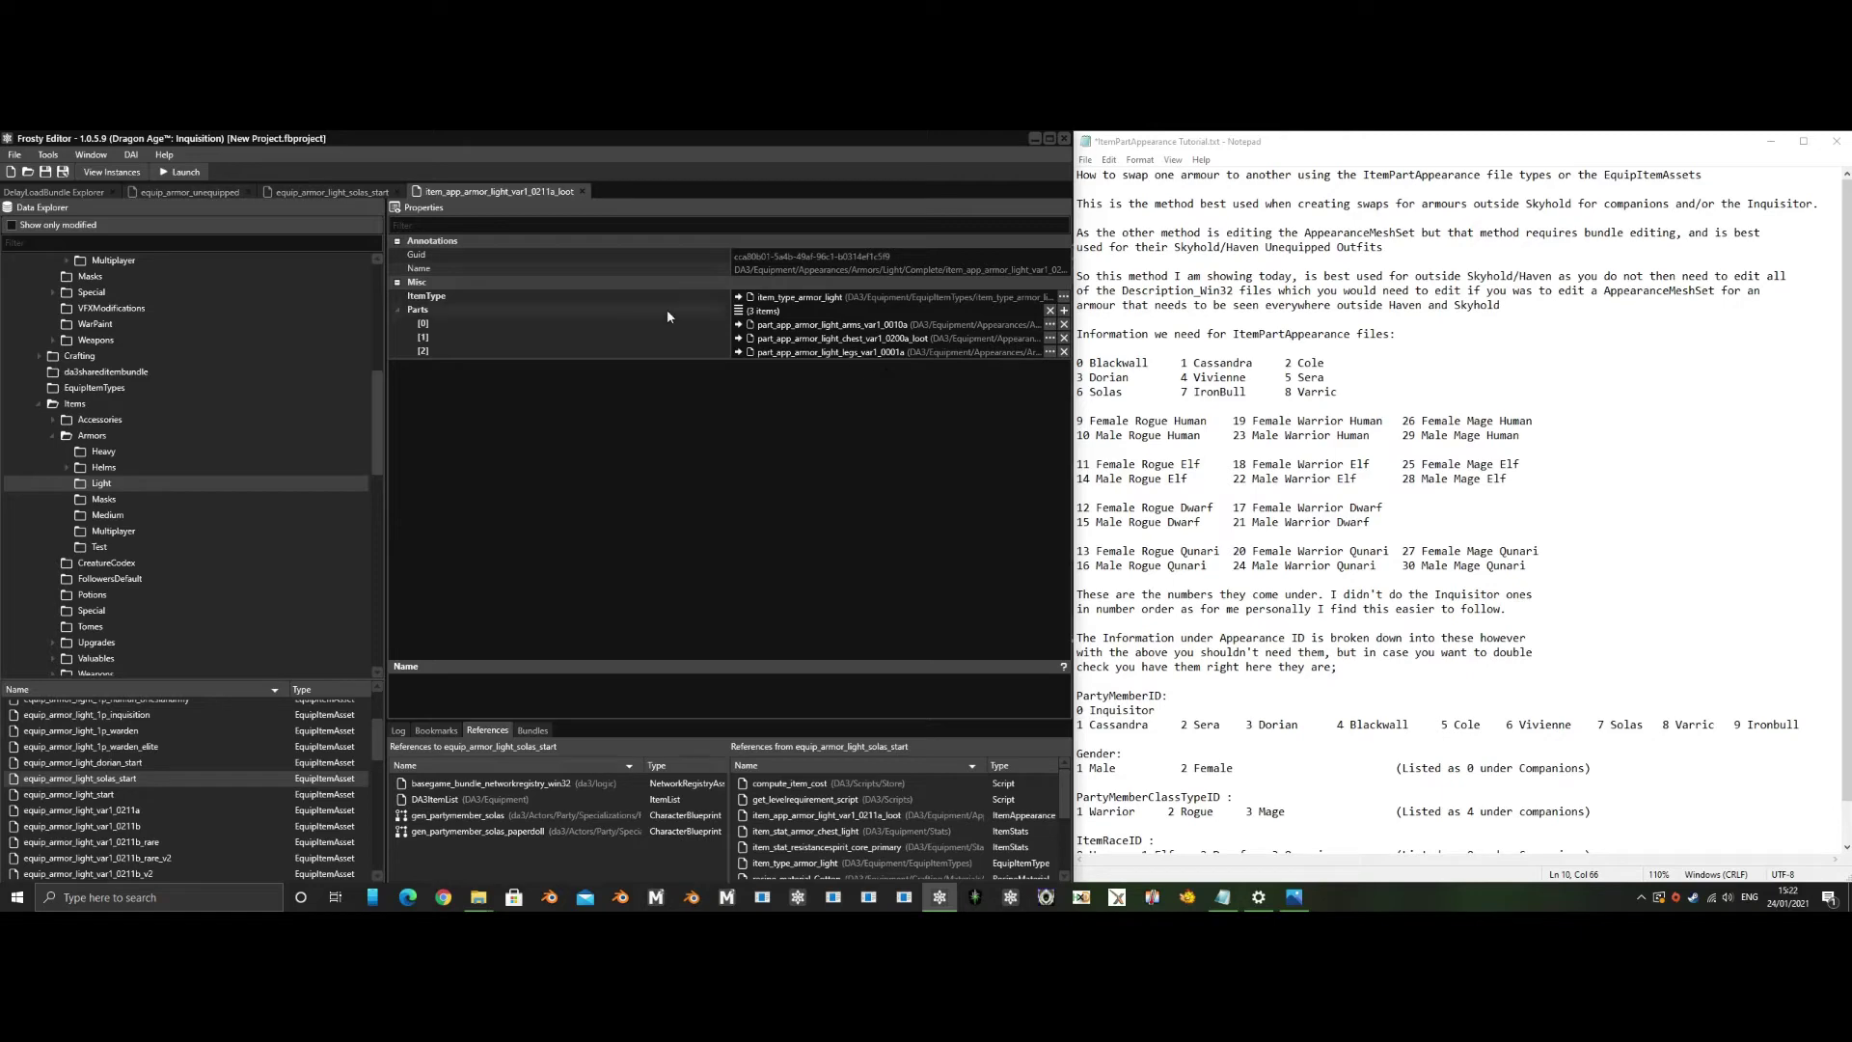
pyautogui.click(364, 193)
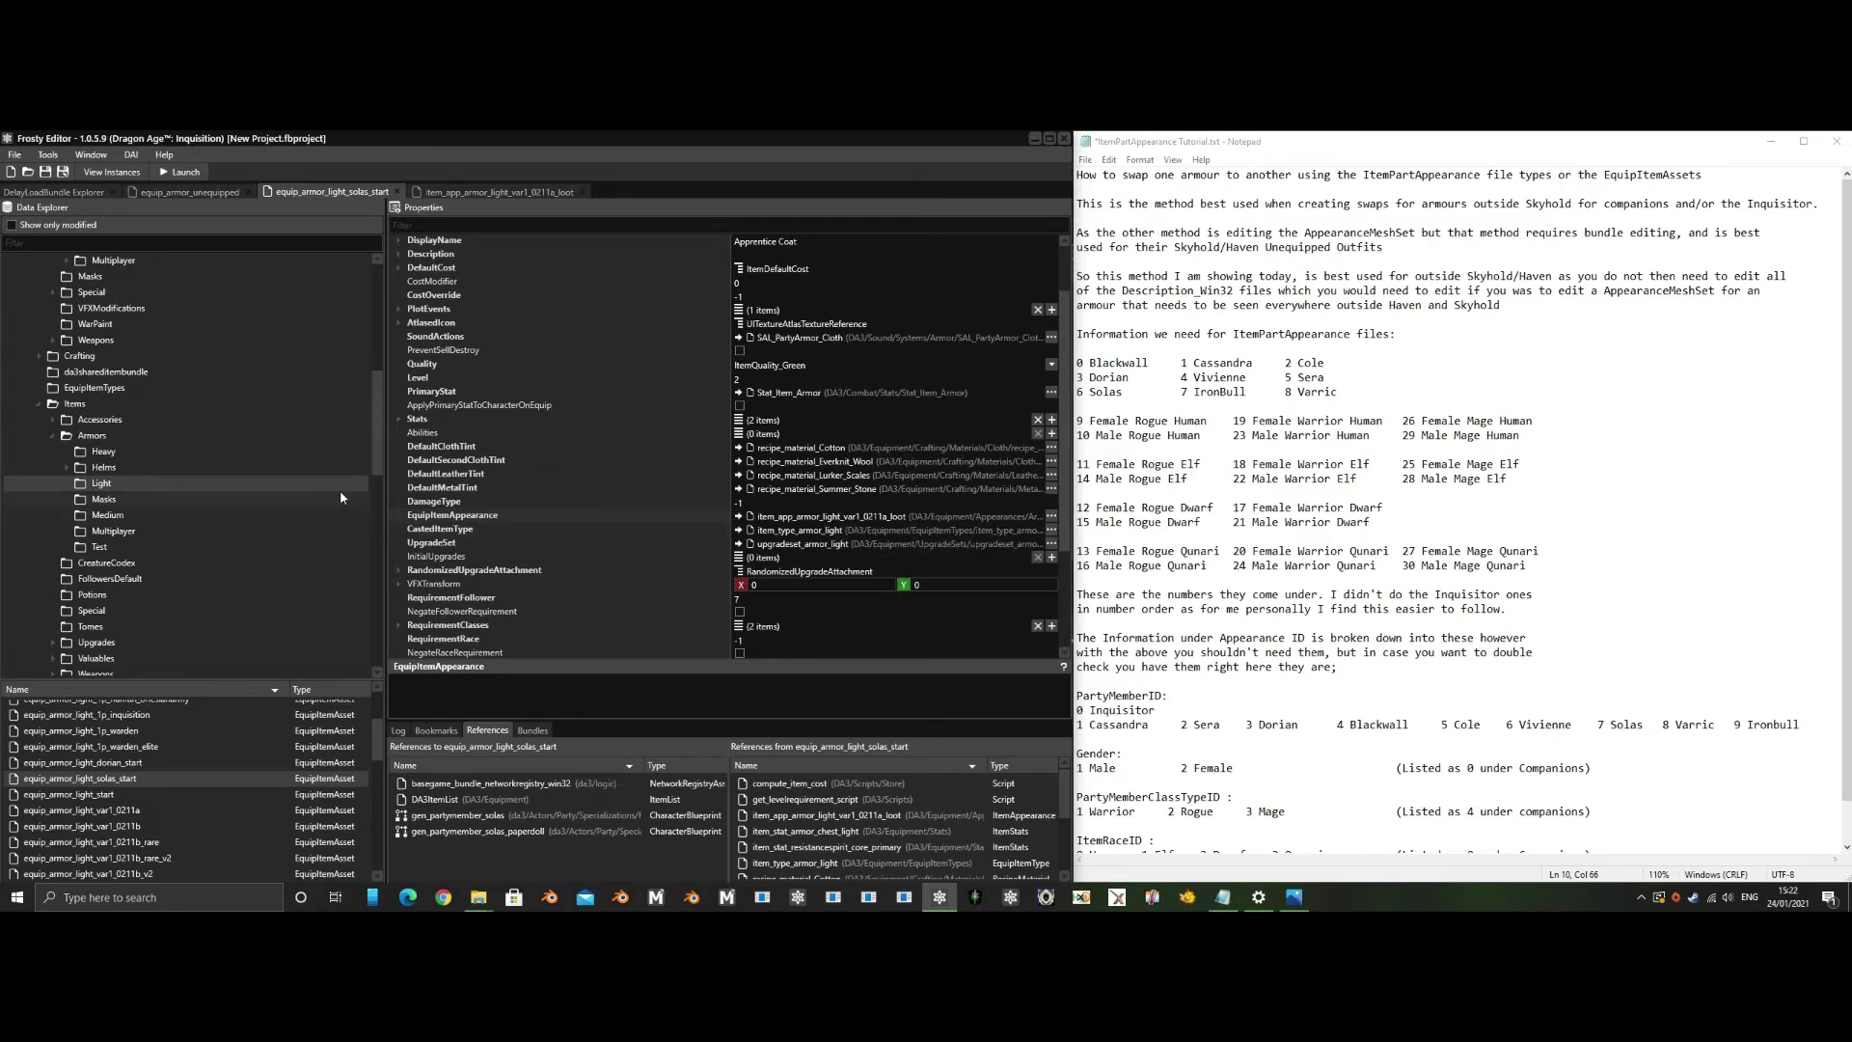
# Assign item_app_armor_1p_light_elf_dalish from Equipment/Appearances/Armors/Light/Complete as the EquipItemAppearance of equip_armor_light_solas_start
pyautogui.scroll(4, 225, 479)
pyautogui.scroll(4, 193, 434)
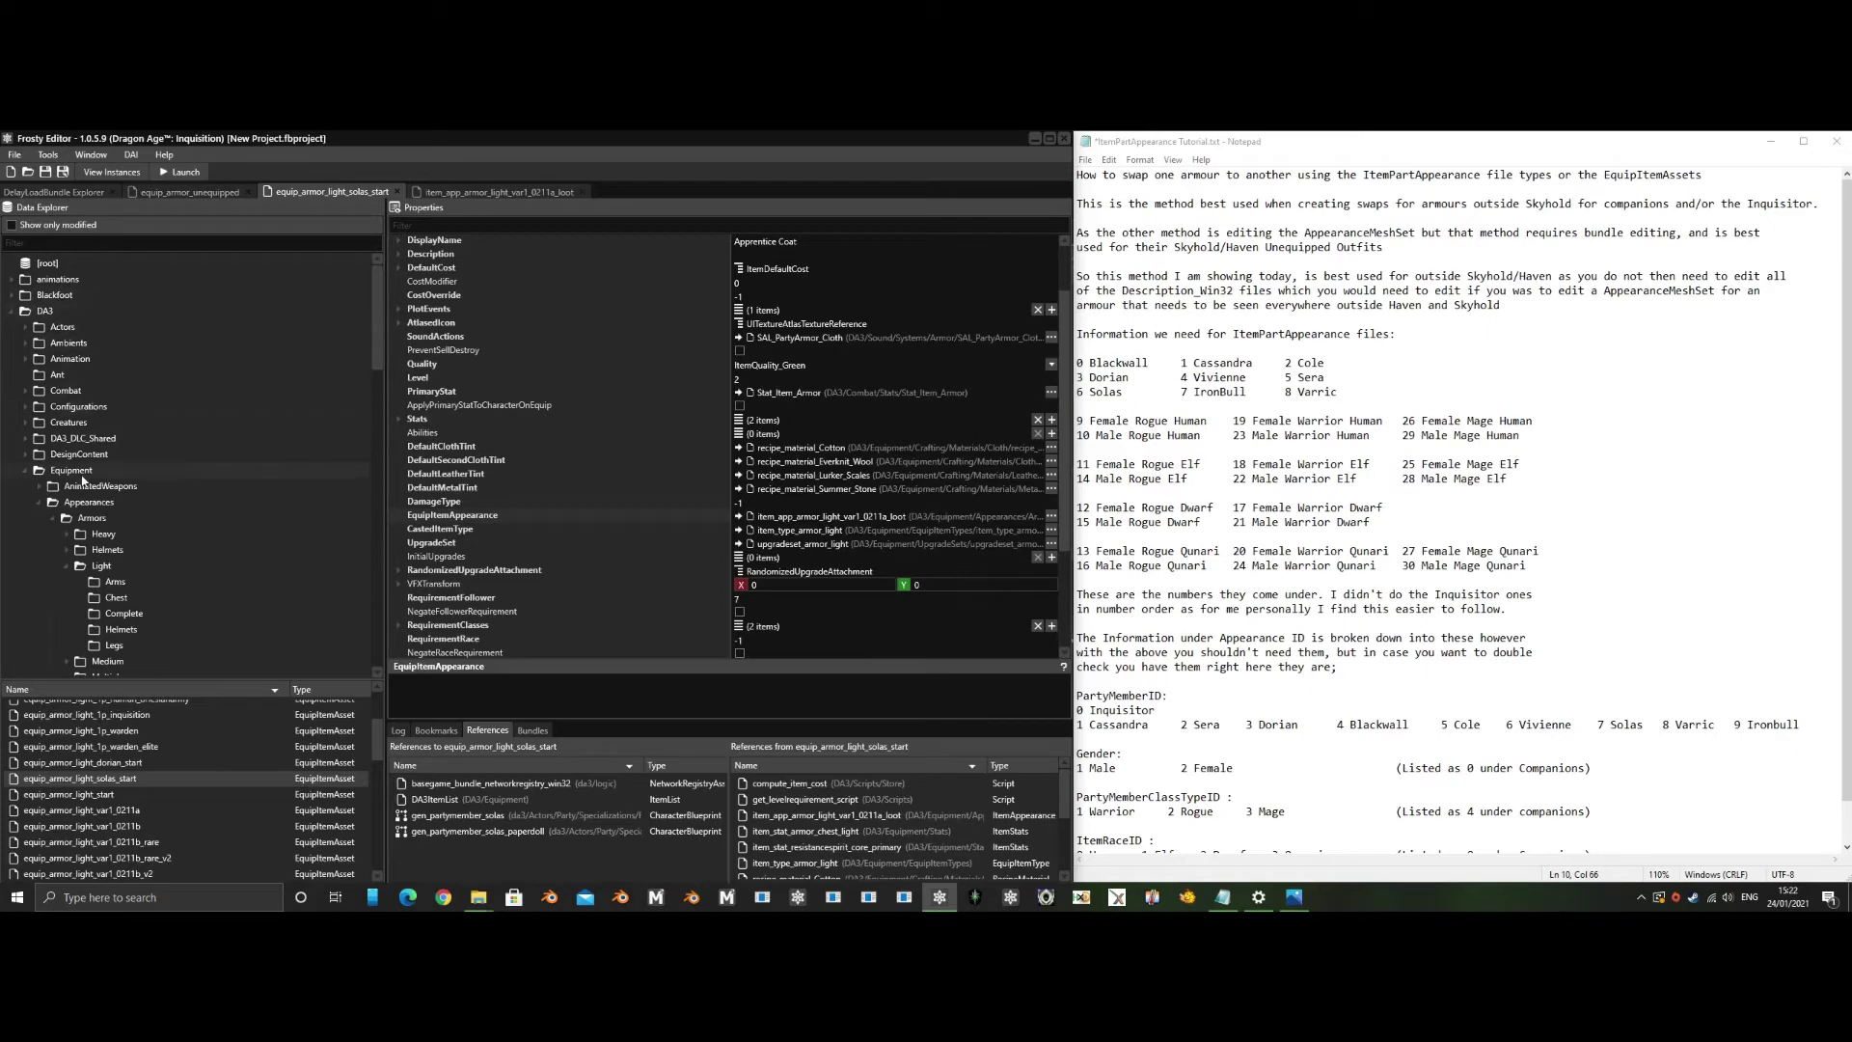
pyautogui.scroll(-1, 83, 480)
pyautogui.scroll(-2, 109, 463)
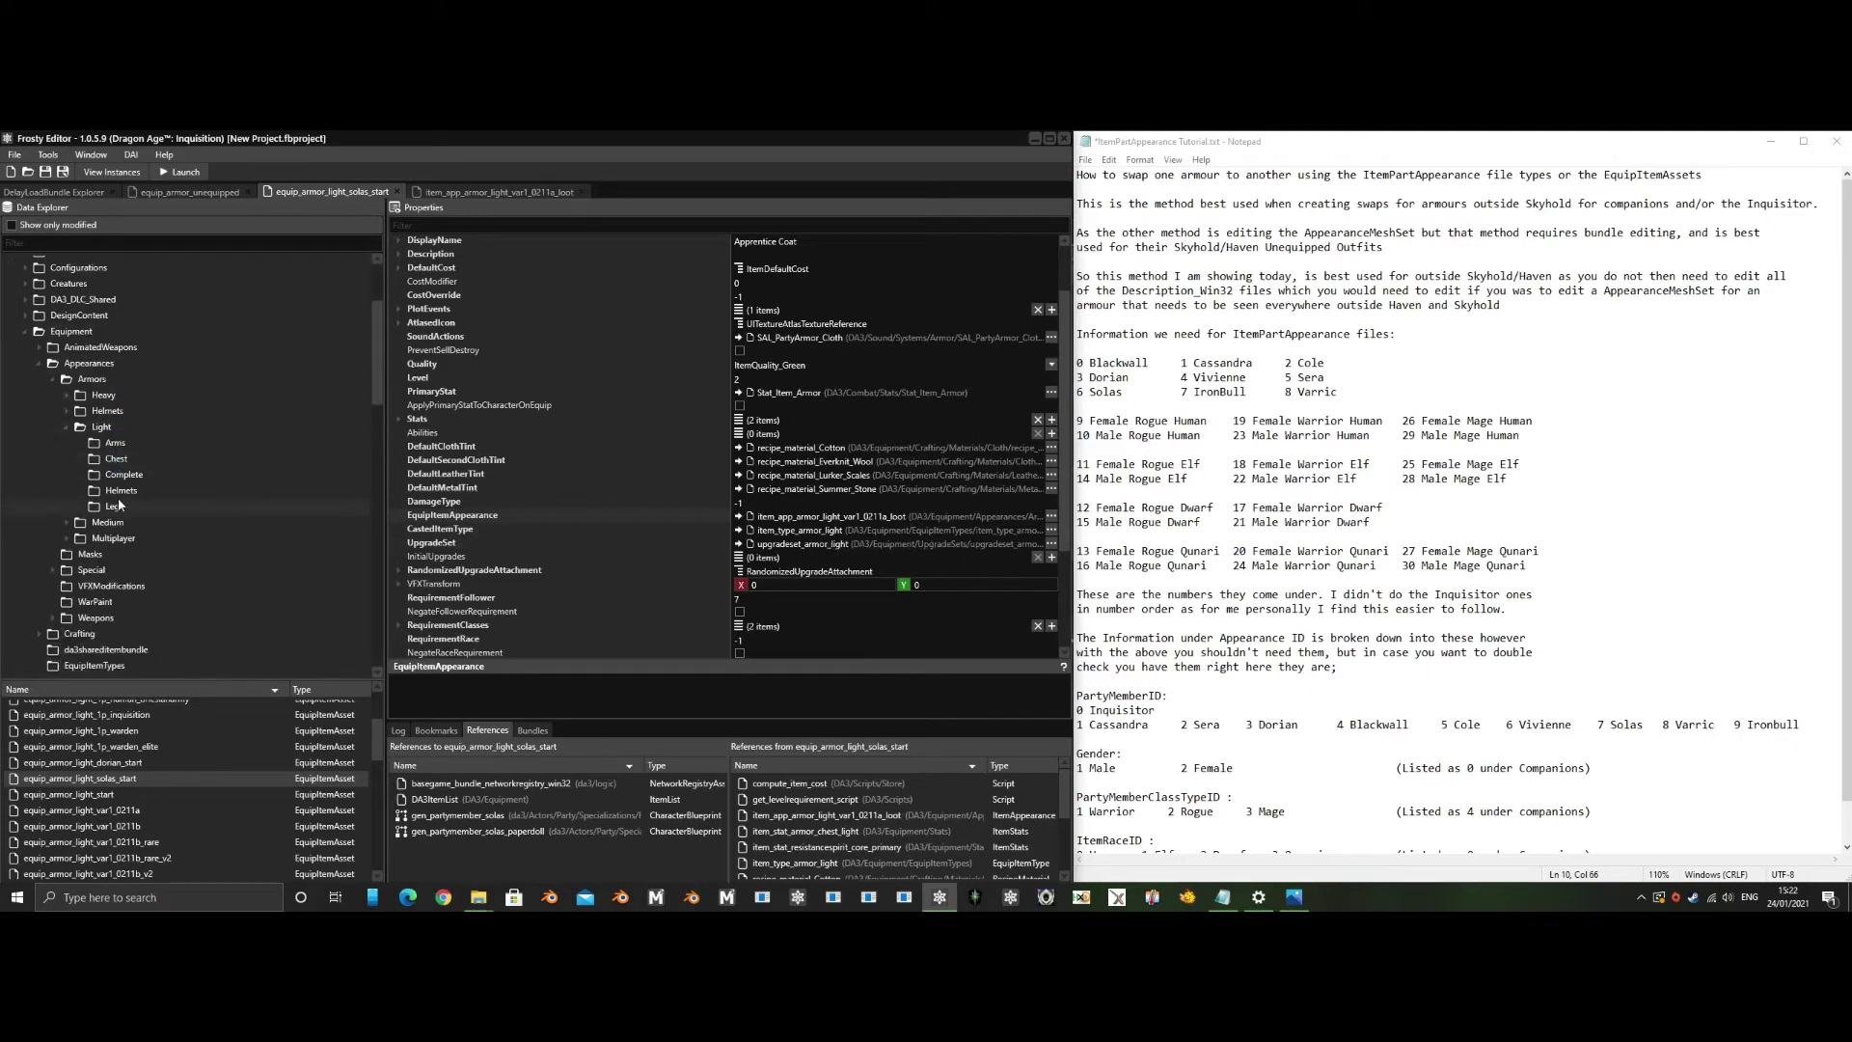
pyautogui.click(127, 476)
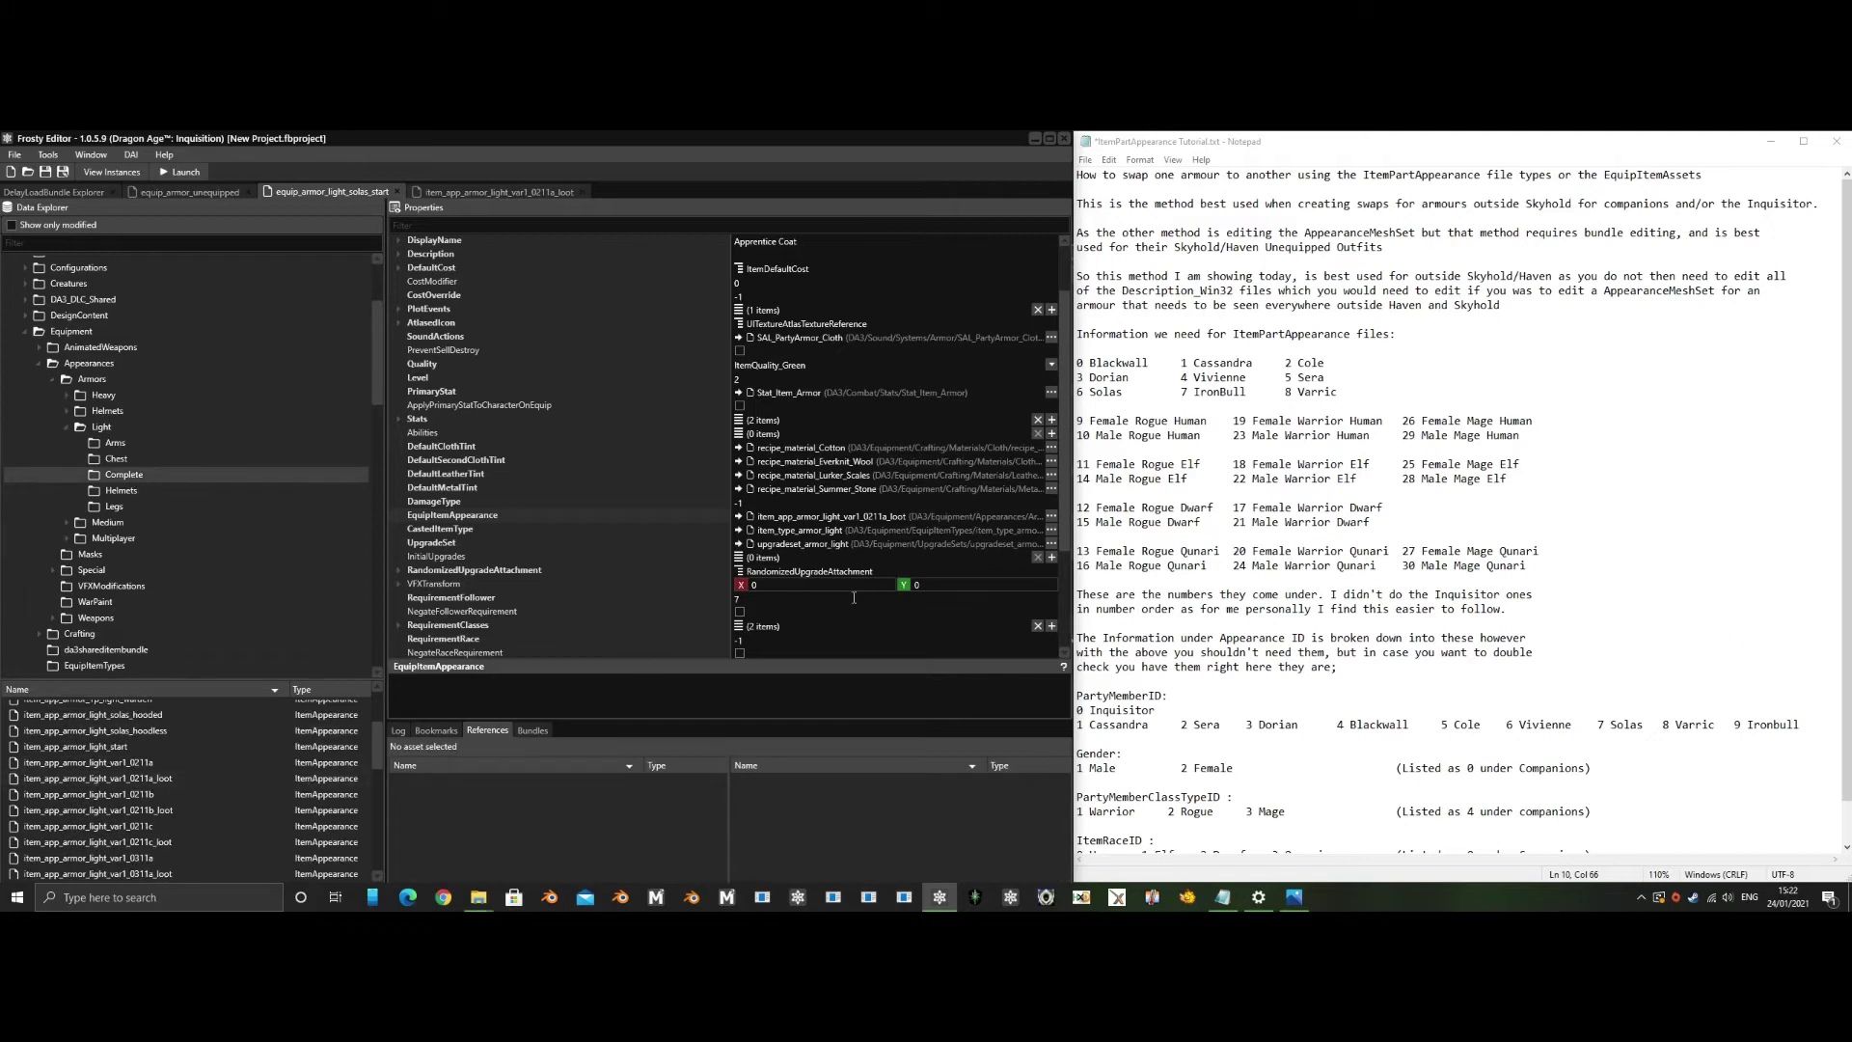
pyautogui.click(109, 444)
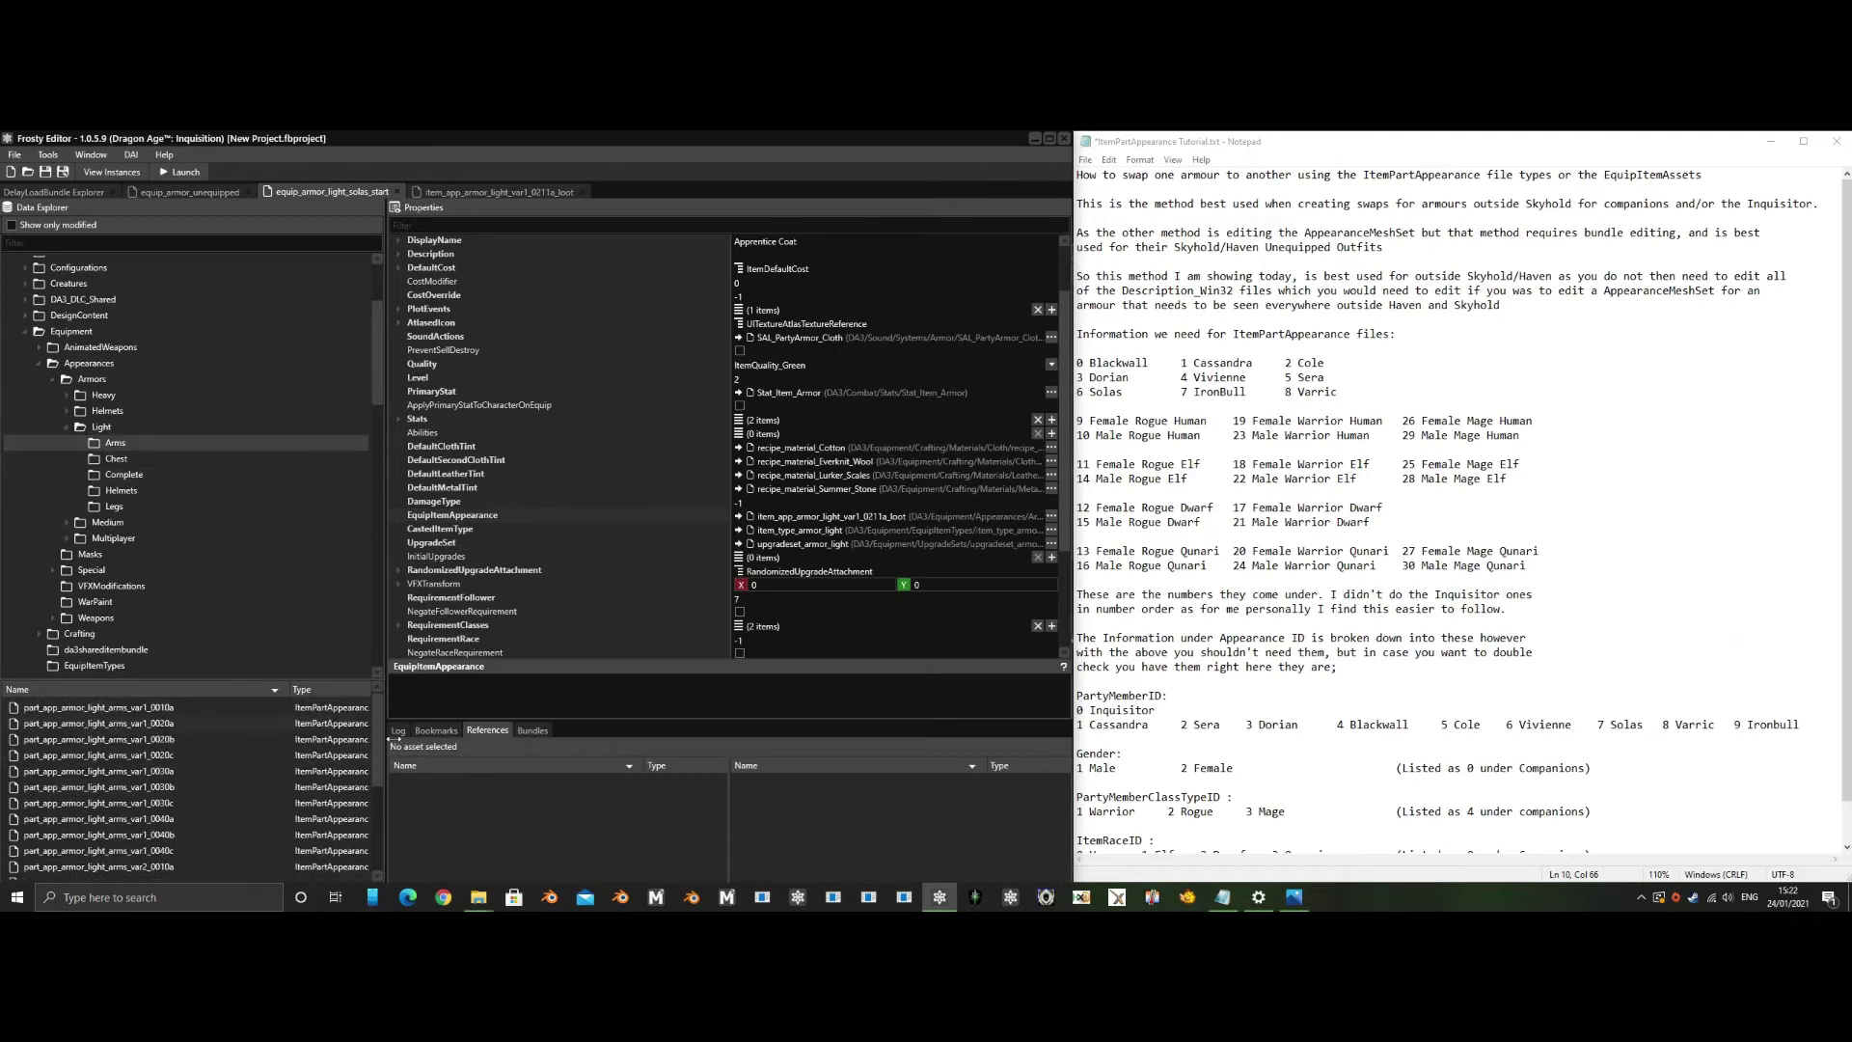
pyautogui.click(123, 474)
pyautogui.click(164, 719)
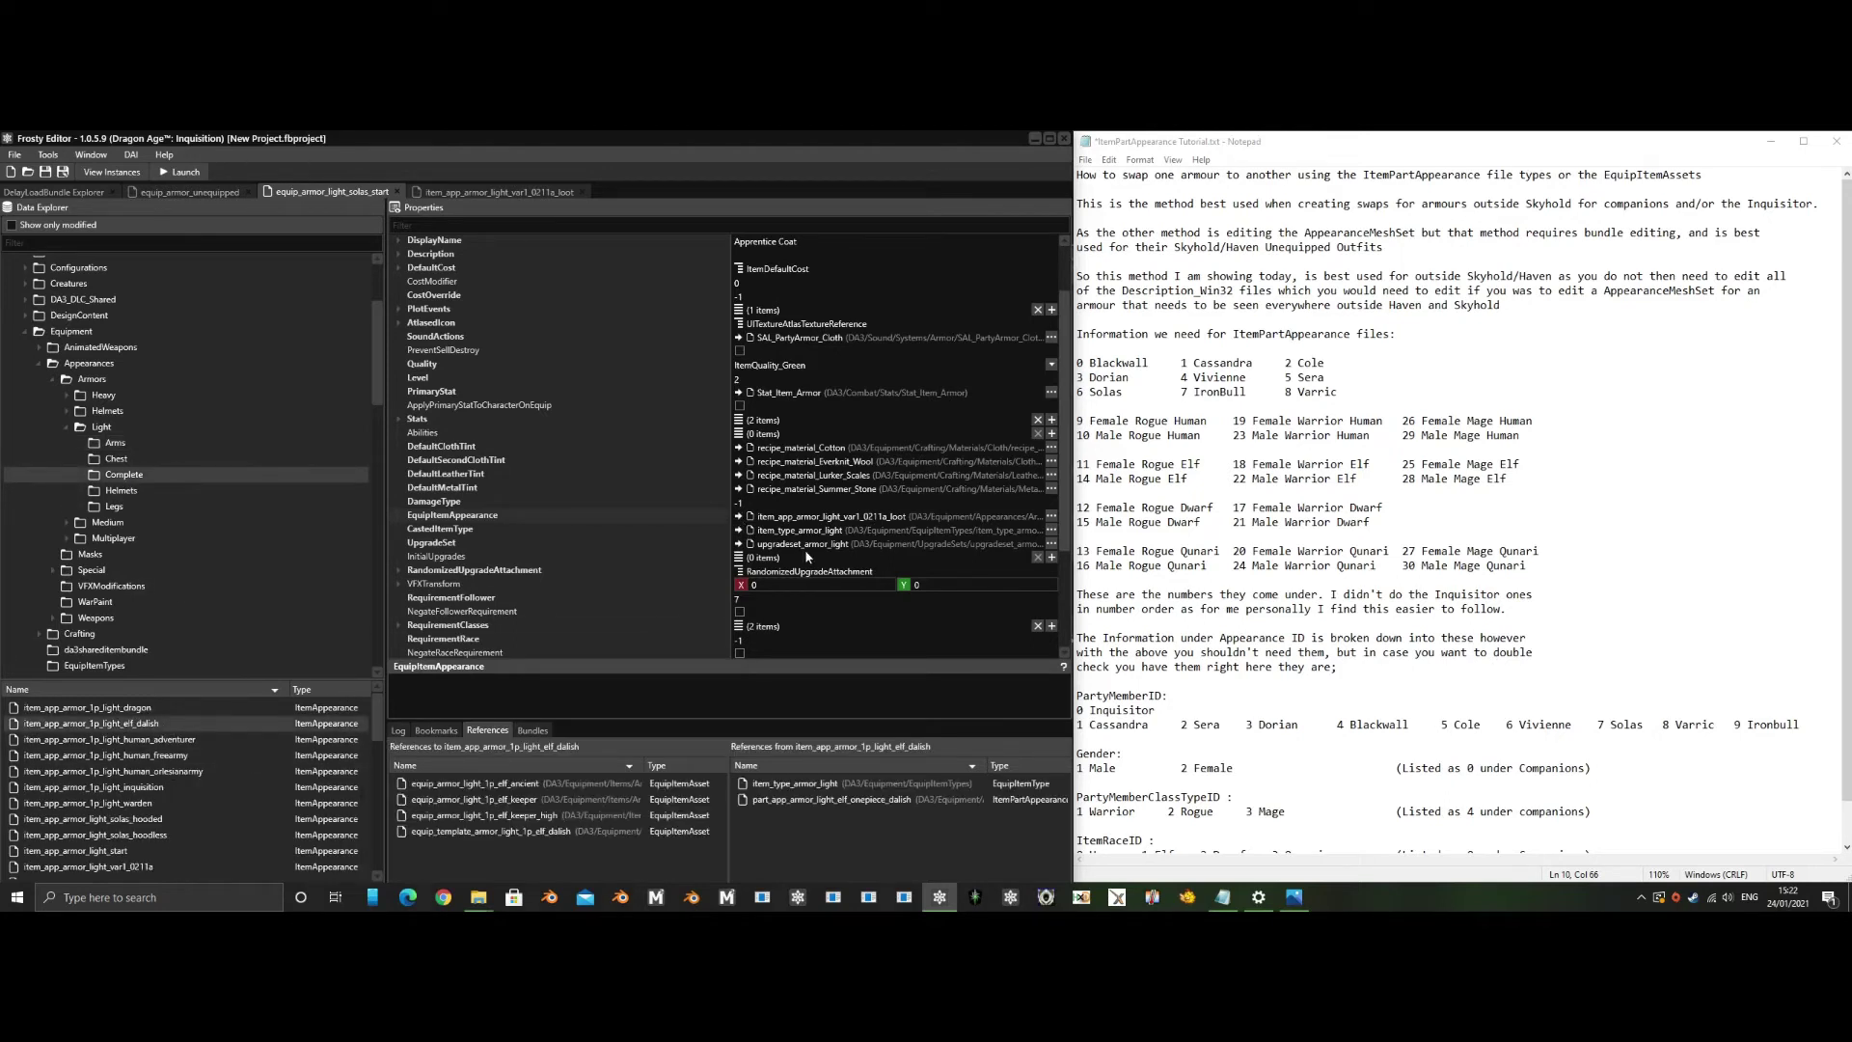
pyautogui.click(739, 517)
# Open item_app_armor_1p_light_dragon and inspect the runtime overrides of its part_app_armor_light_dlc_onepiece_dragon part, returning to its Parts list
pyautogui.doubleClick(189, 709)
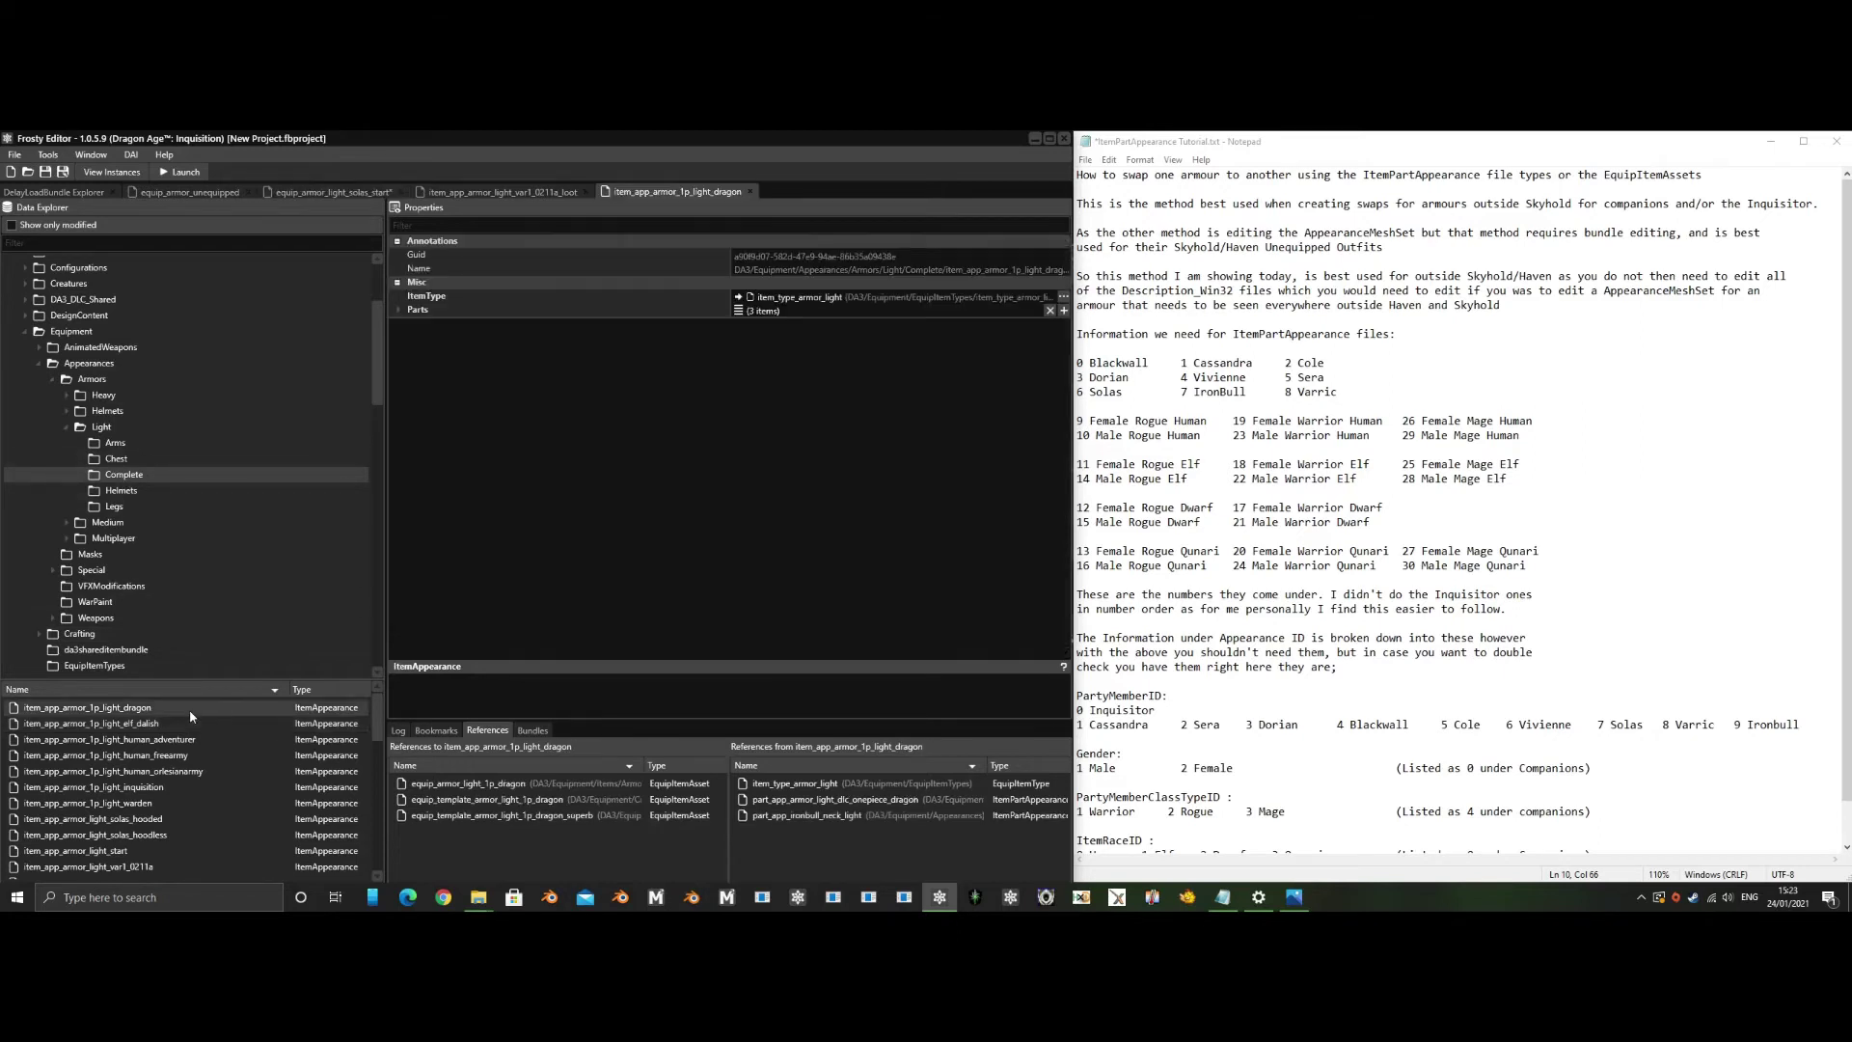
pyautogui.doubleClick(436, 311)
pyautogui.click(1050, 351)
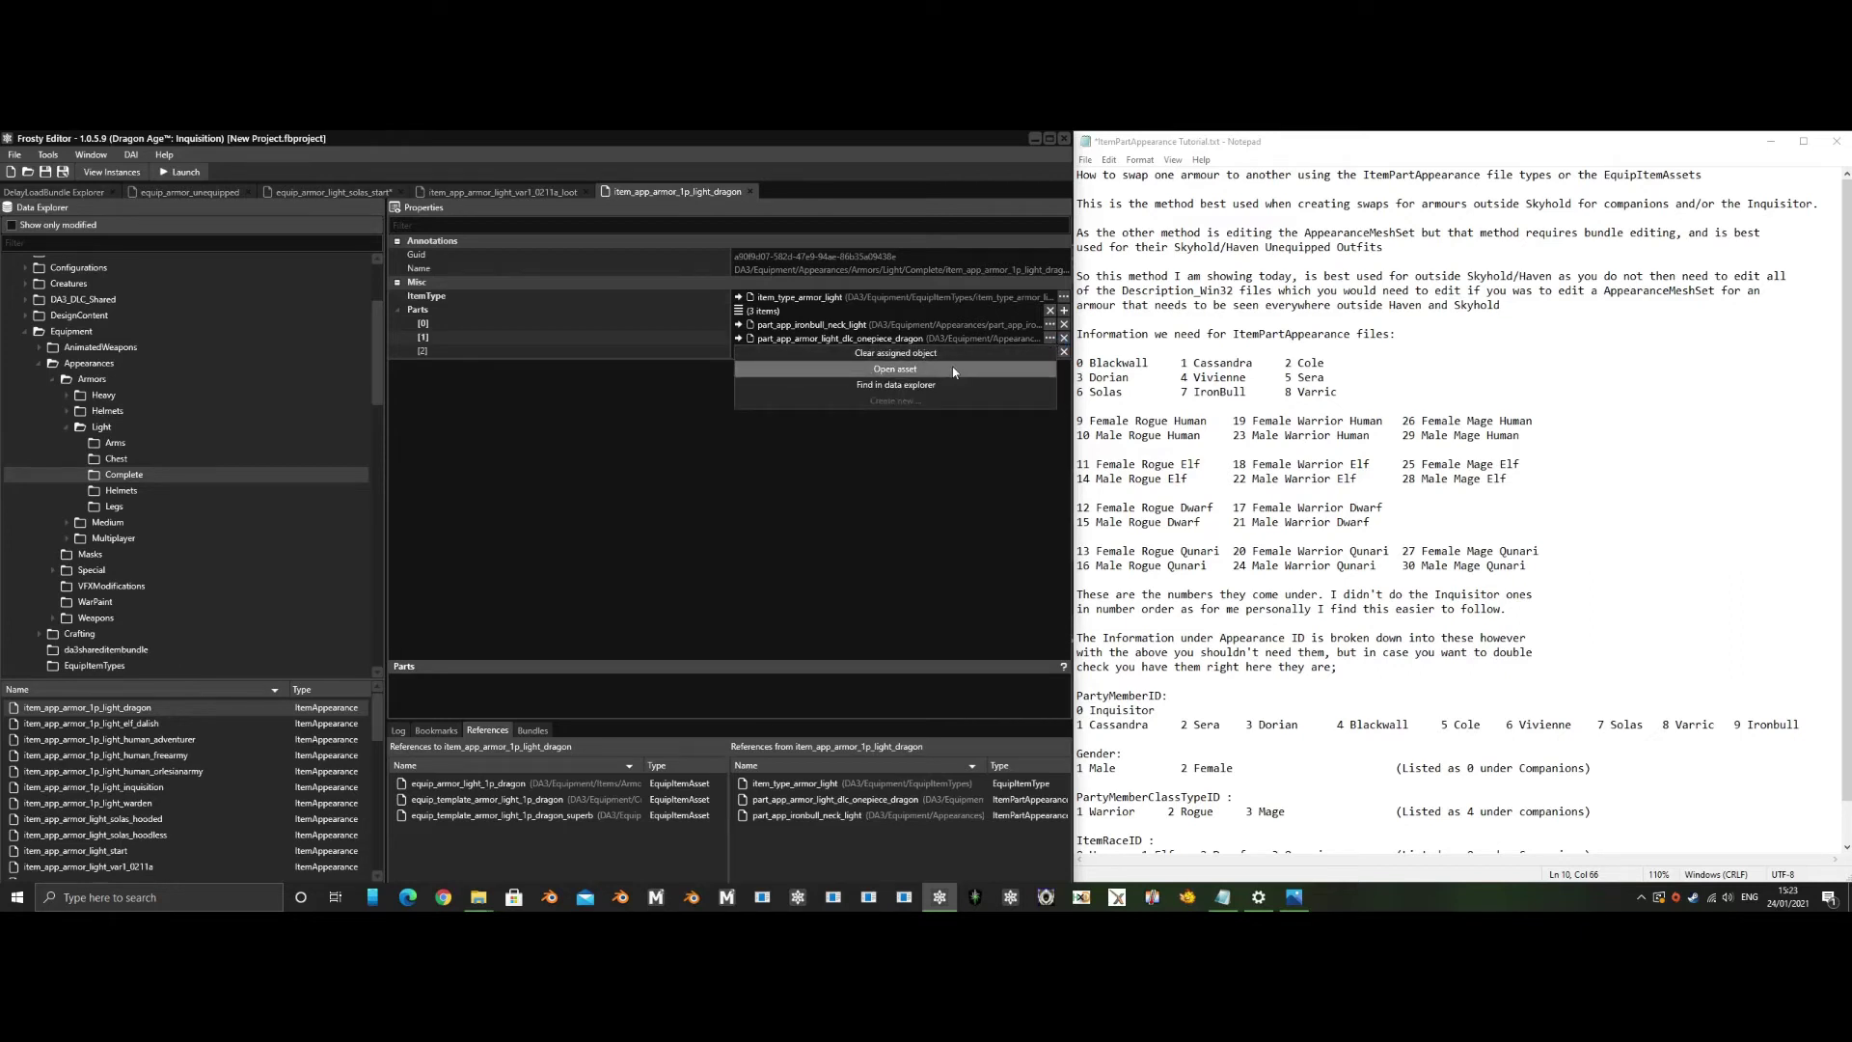
pyautogui.click(951, 371)
pyautogui.click(397, 309)
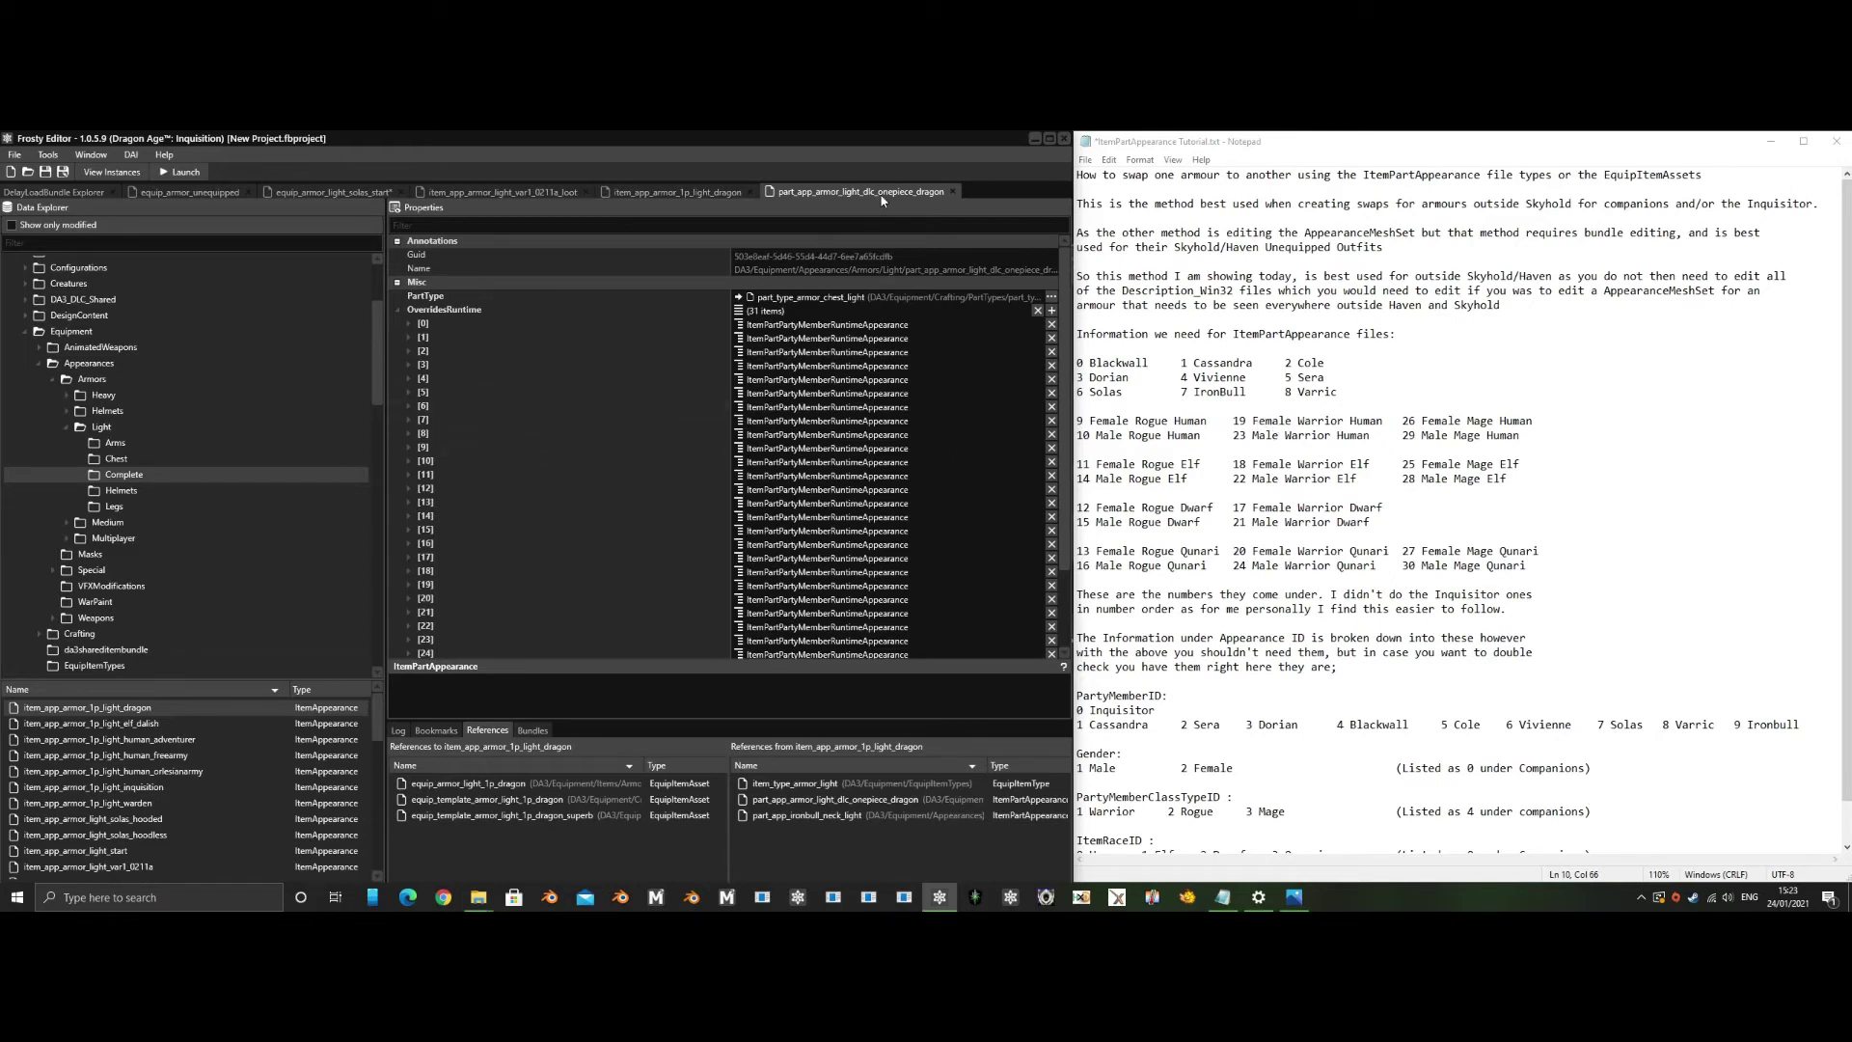
pyautogui.click(718, 193)
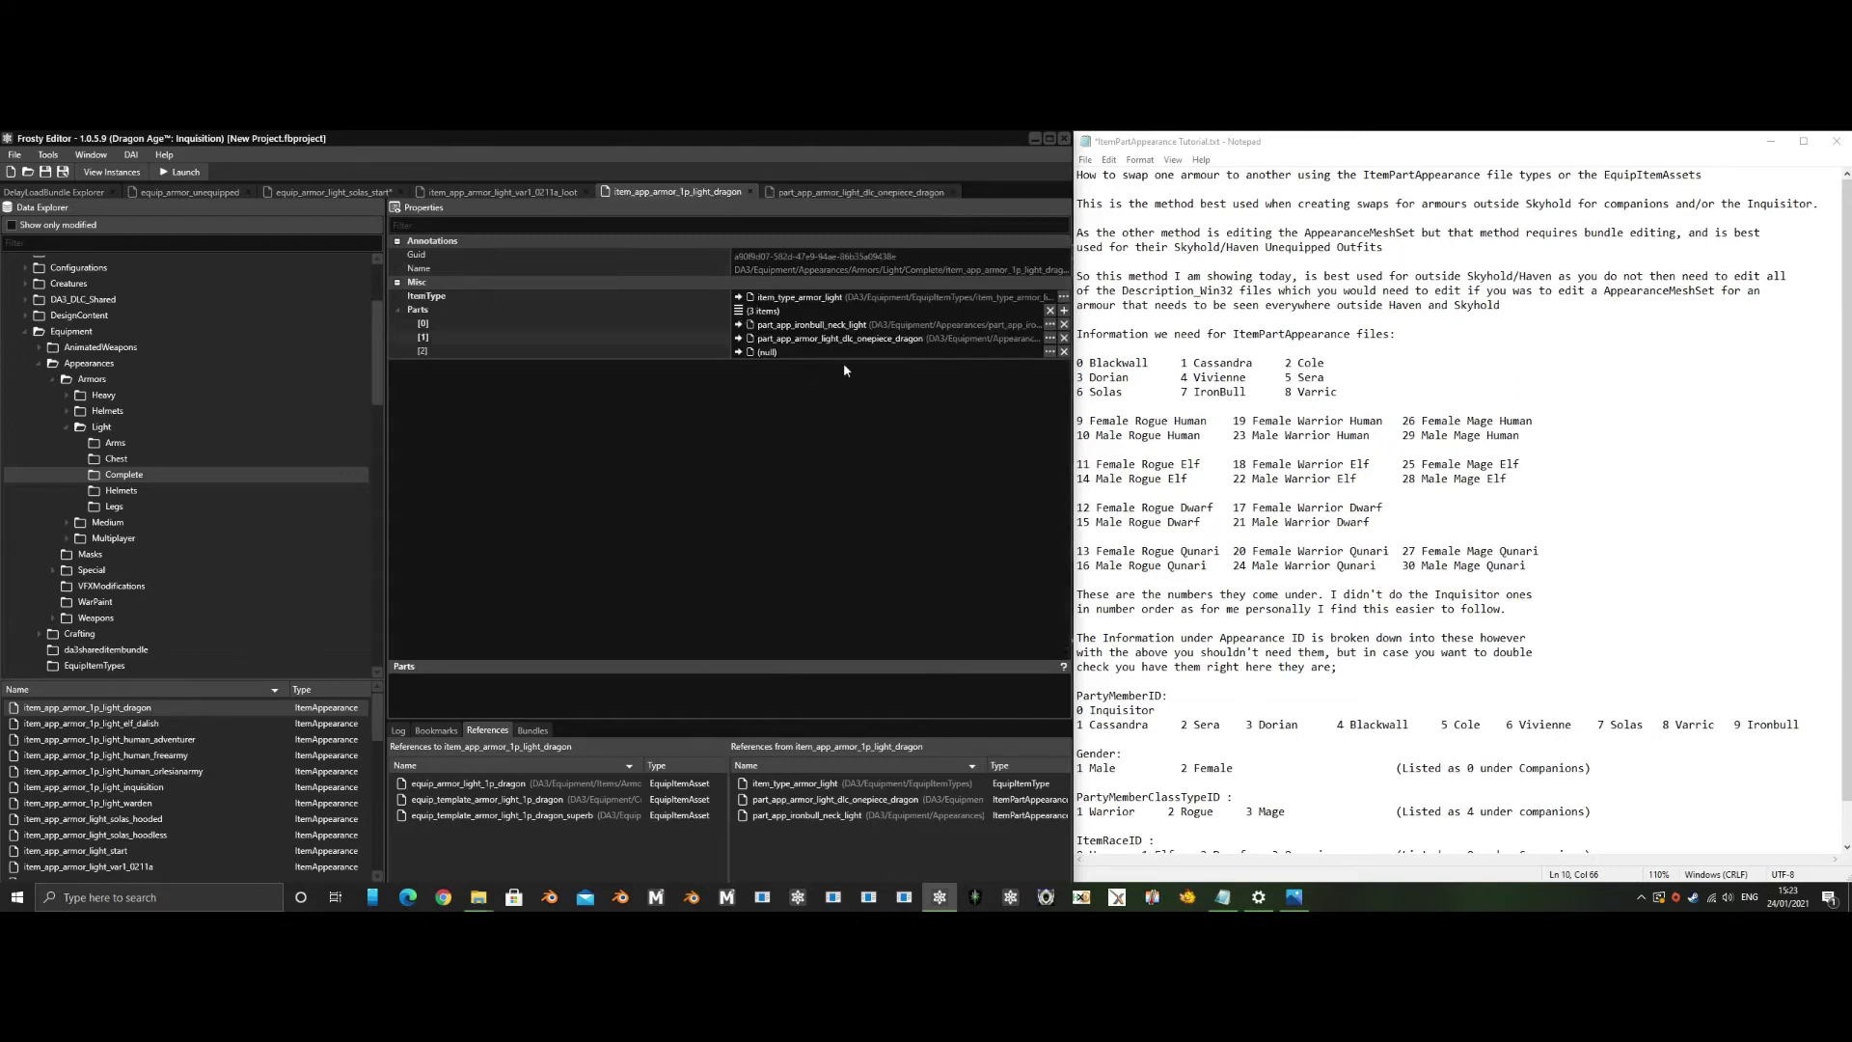
# Expand AppearanceRuntimeRef of override [9] in part_app_armor_light_dlc_onepiece_dragon and select its DelayLoadBundleHash value
pyautogui.click(847, 193)
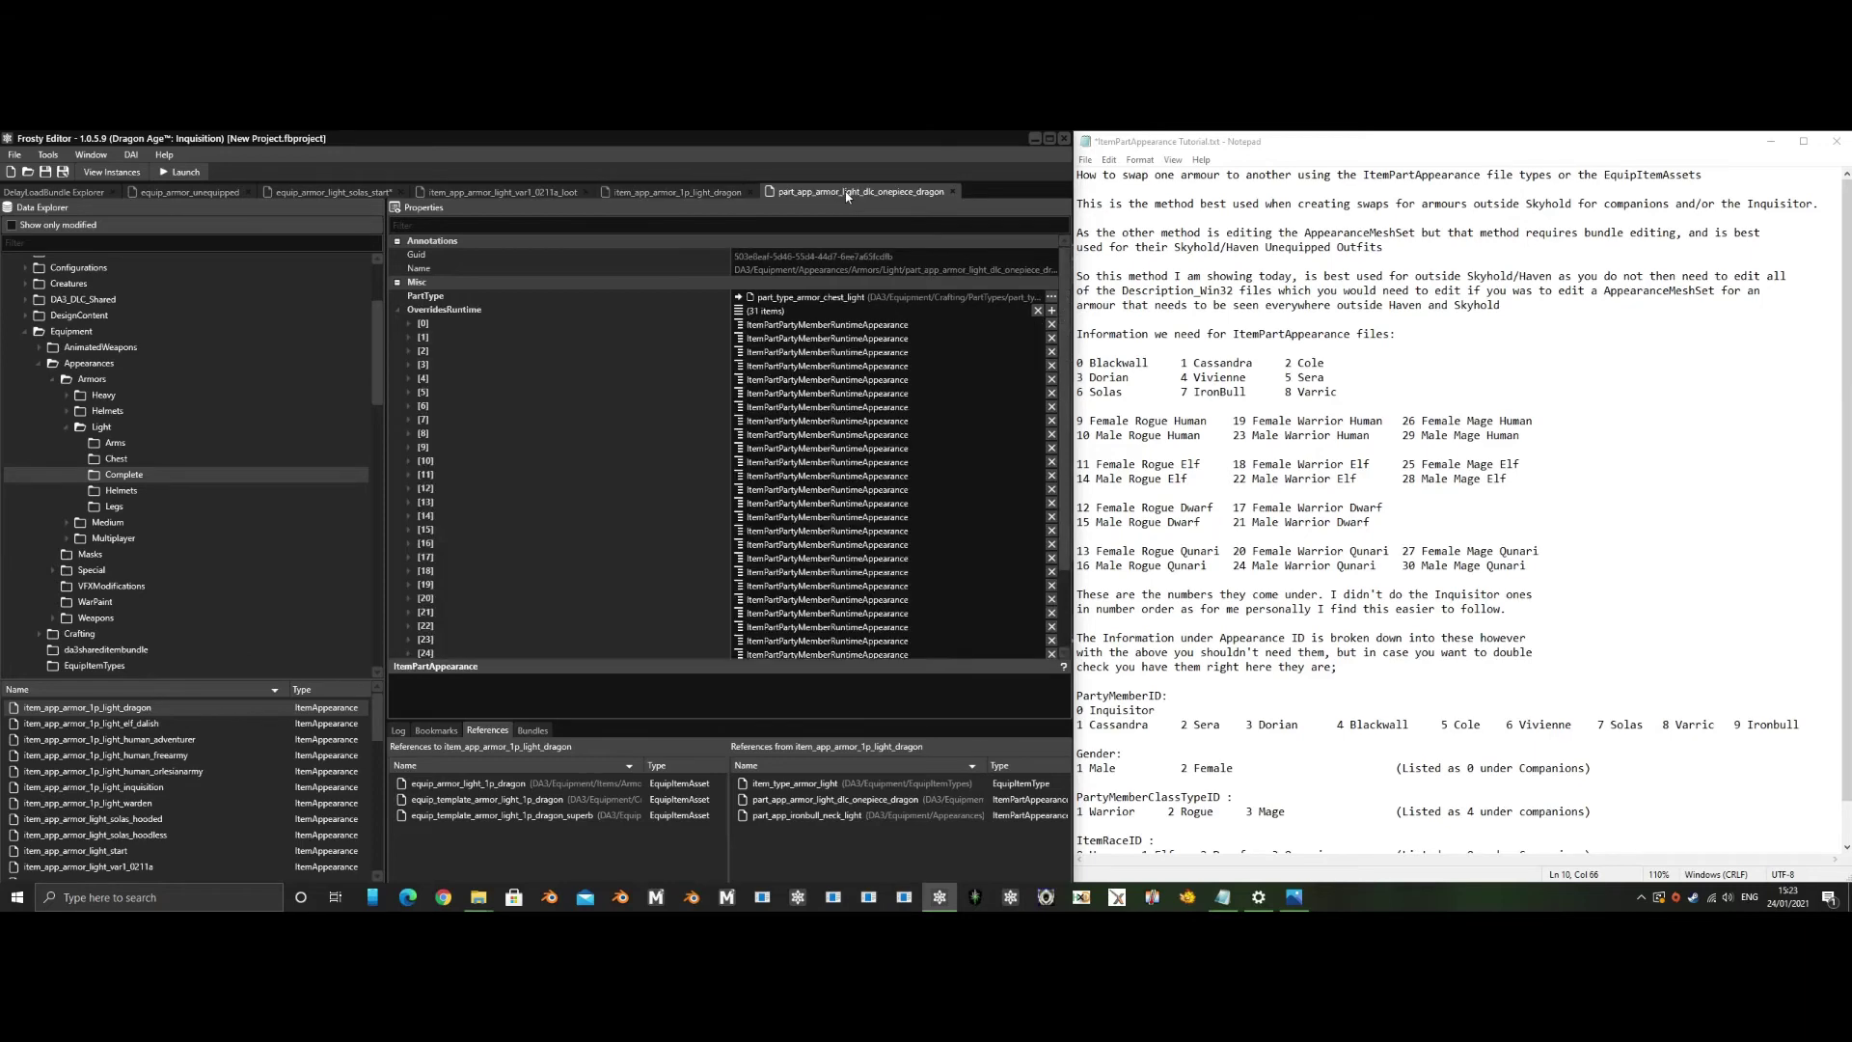
pyautogui.click(408, 448)
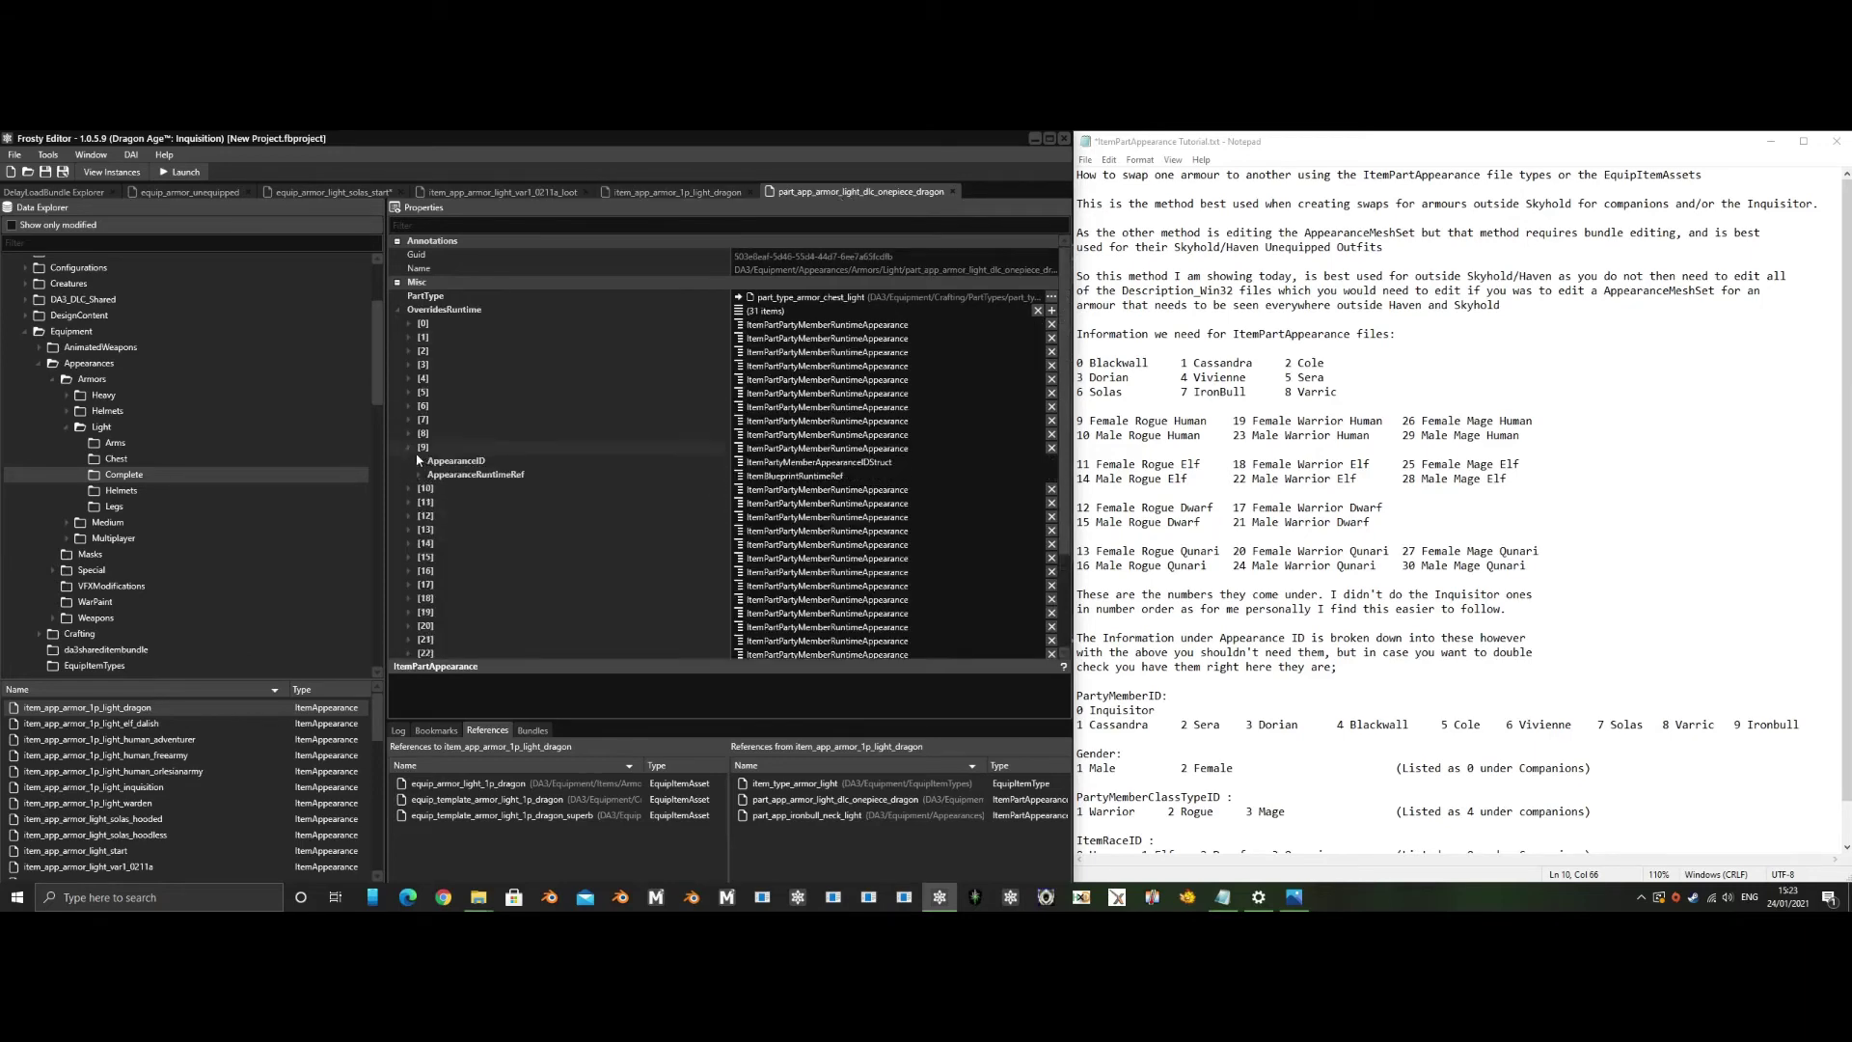
pyautogui.click(418, 476)
pyautogui.click(798, 494)
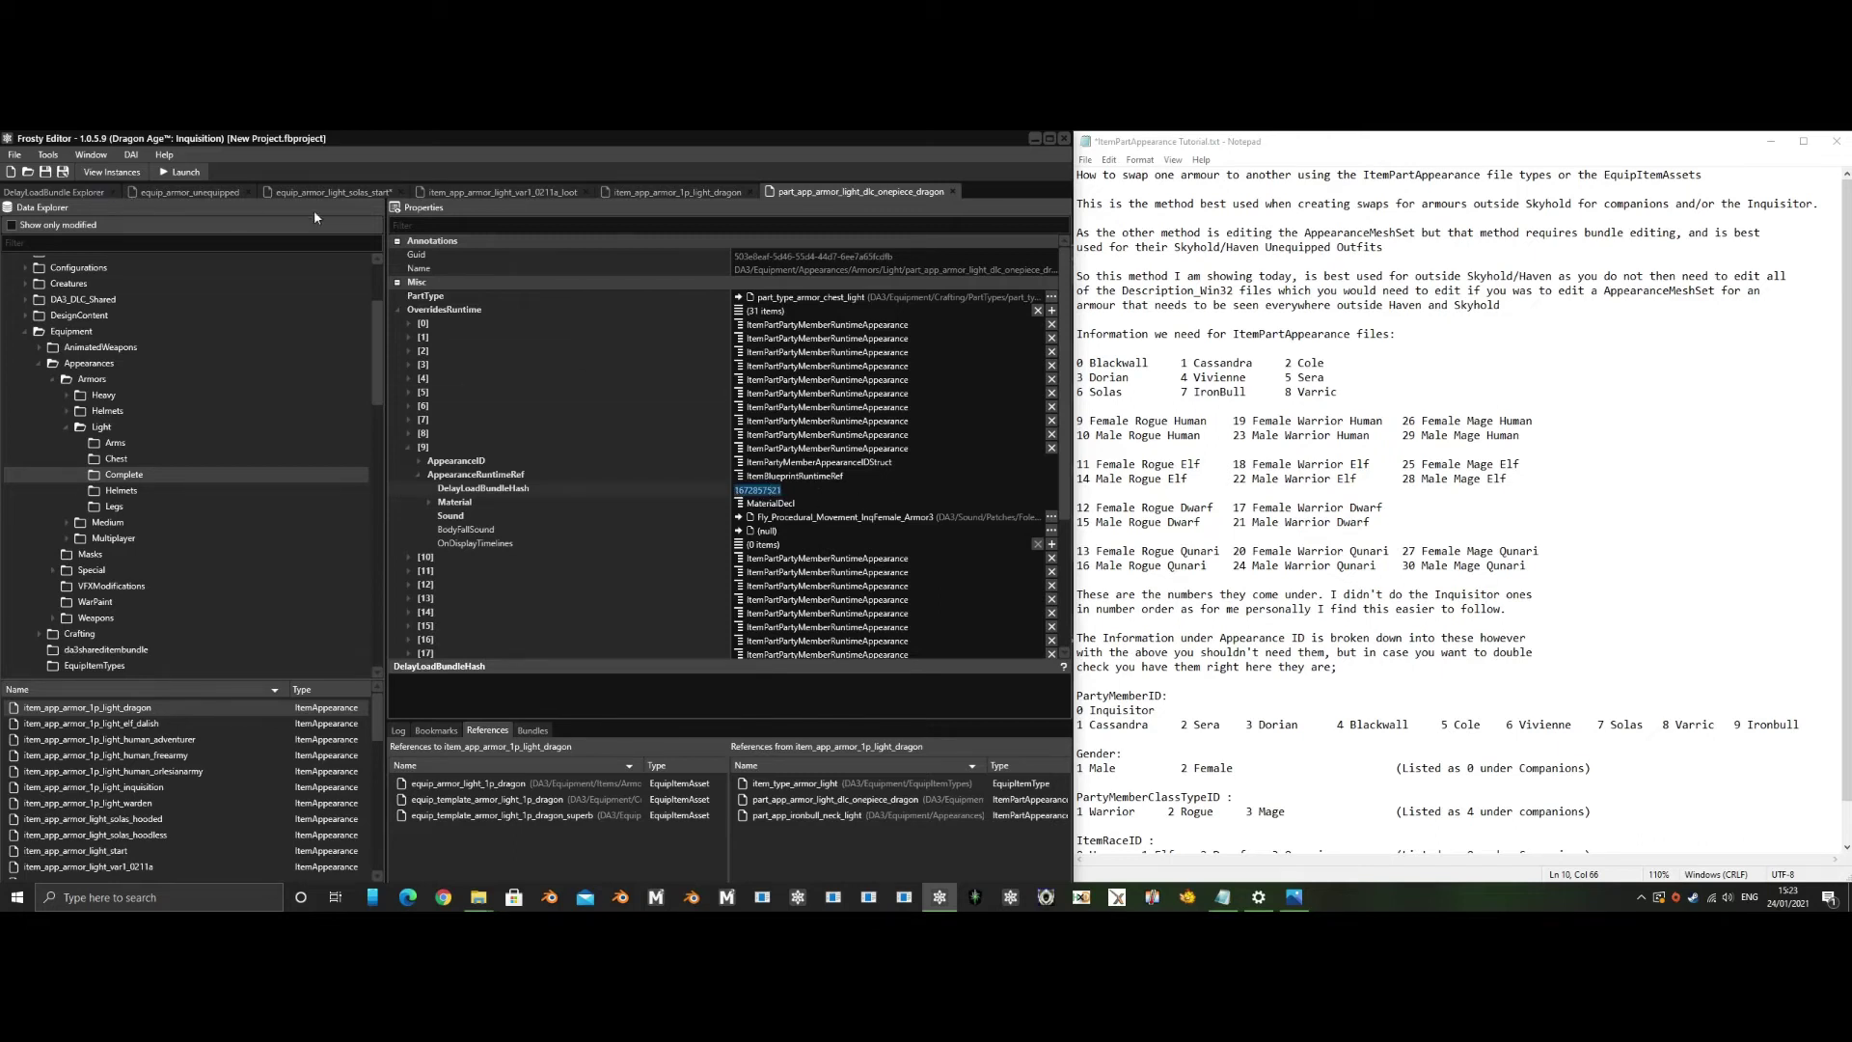
pyautogui.click(100, 192)
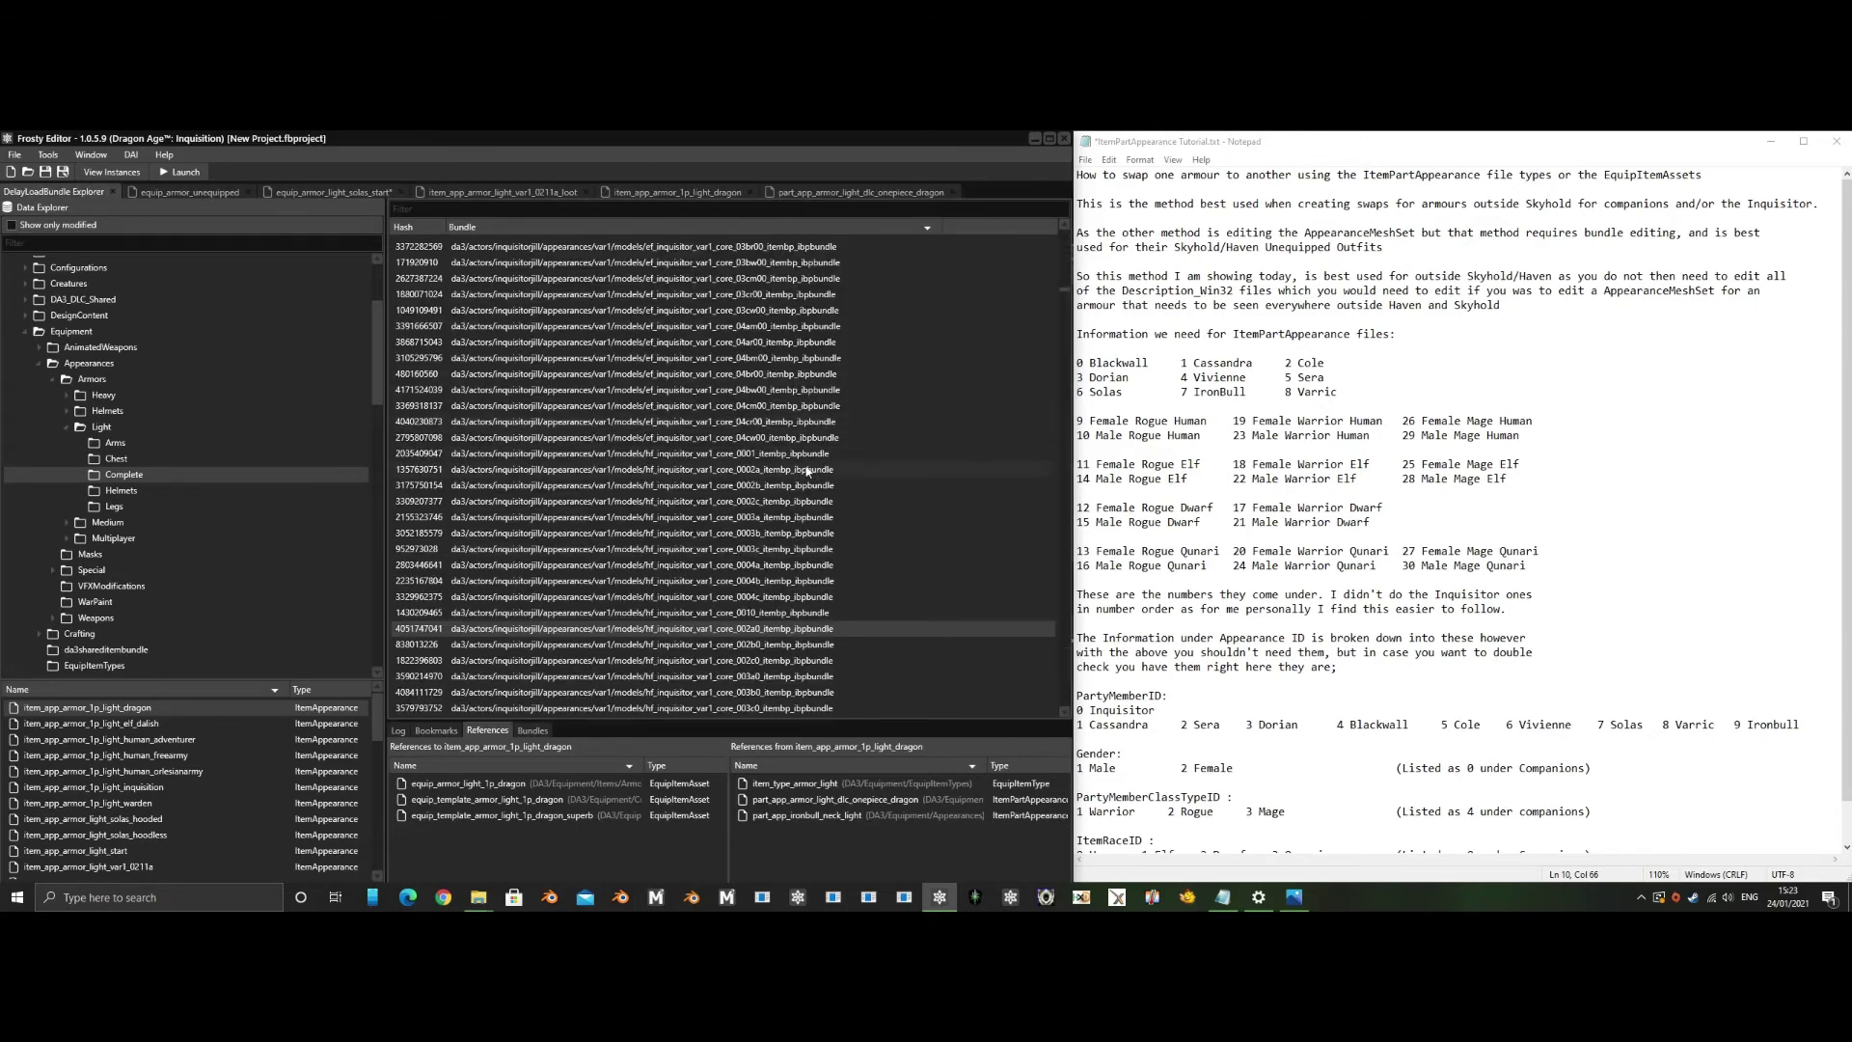
pyautogui.moveTo(1069, 289); pyautogui.dragTo(1069, 376)
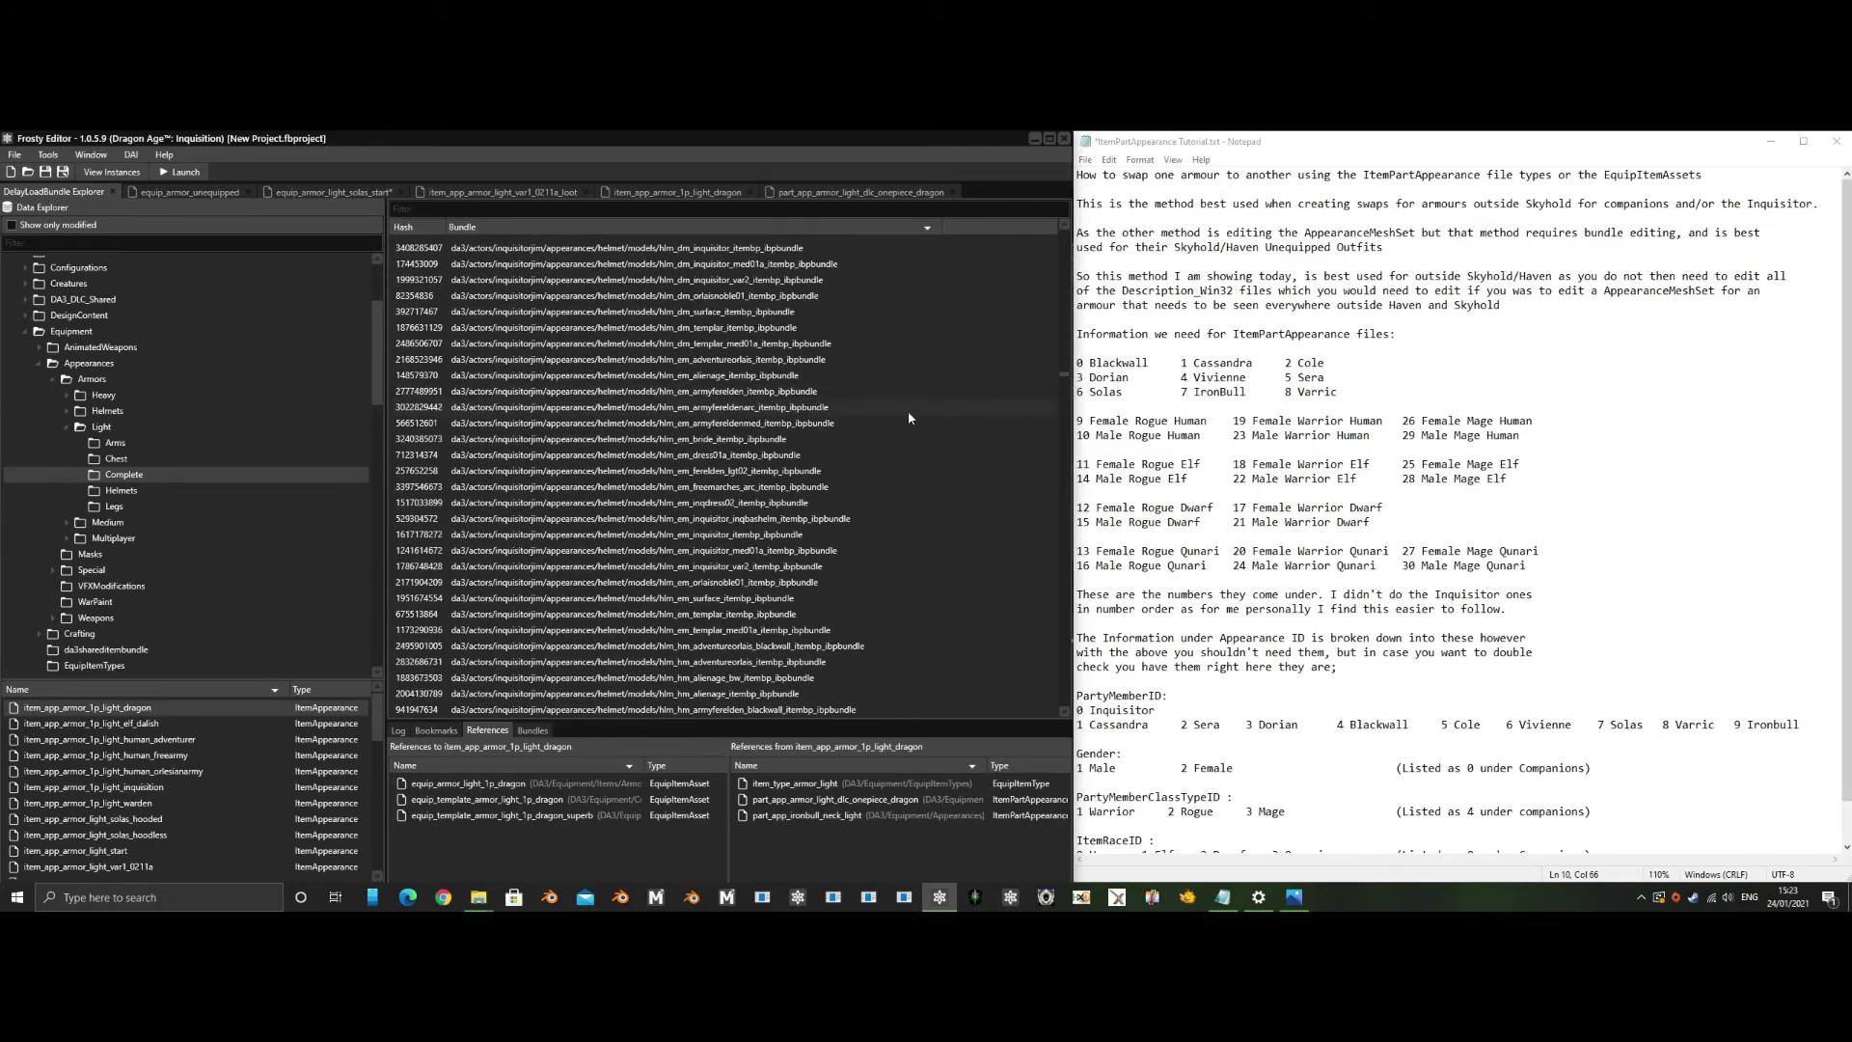
pyautogui.scroll(-8, 777, 466)
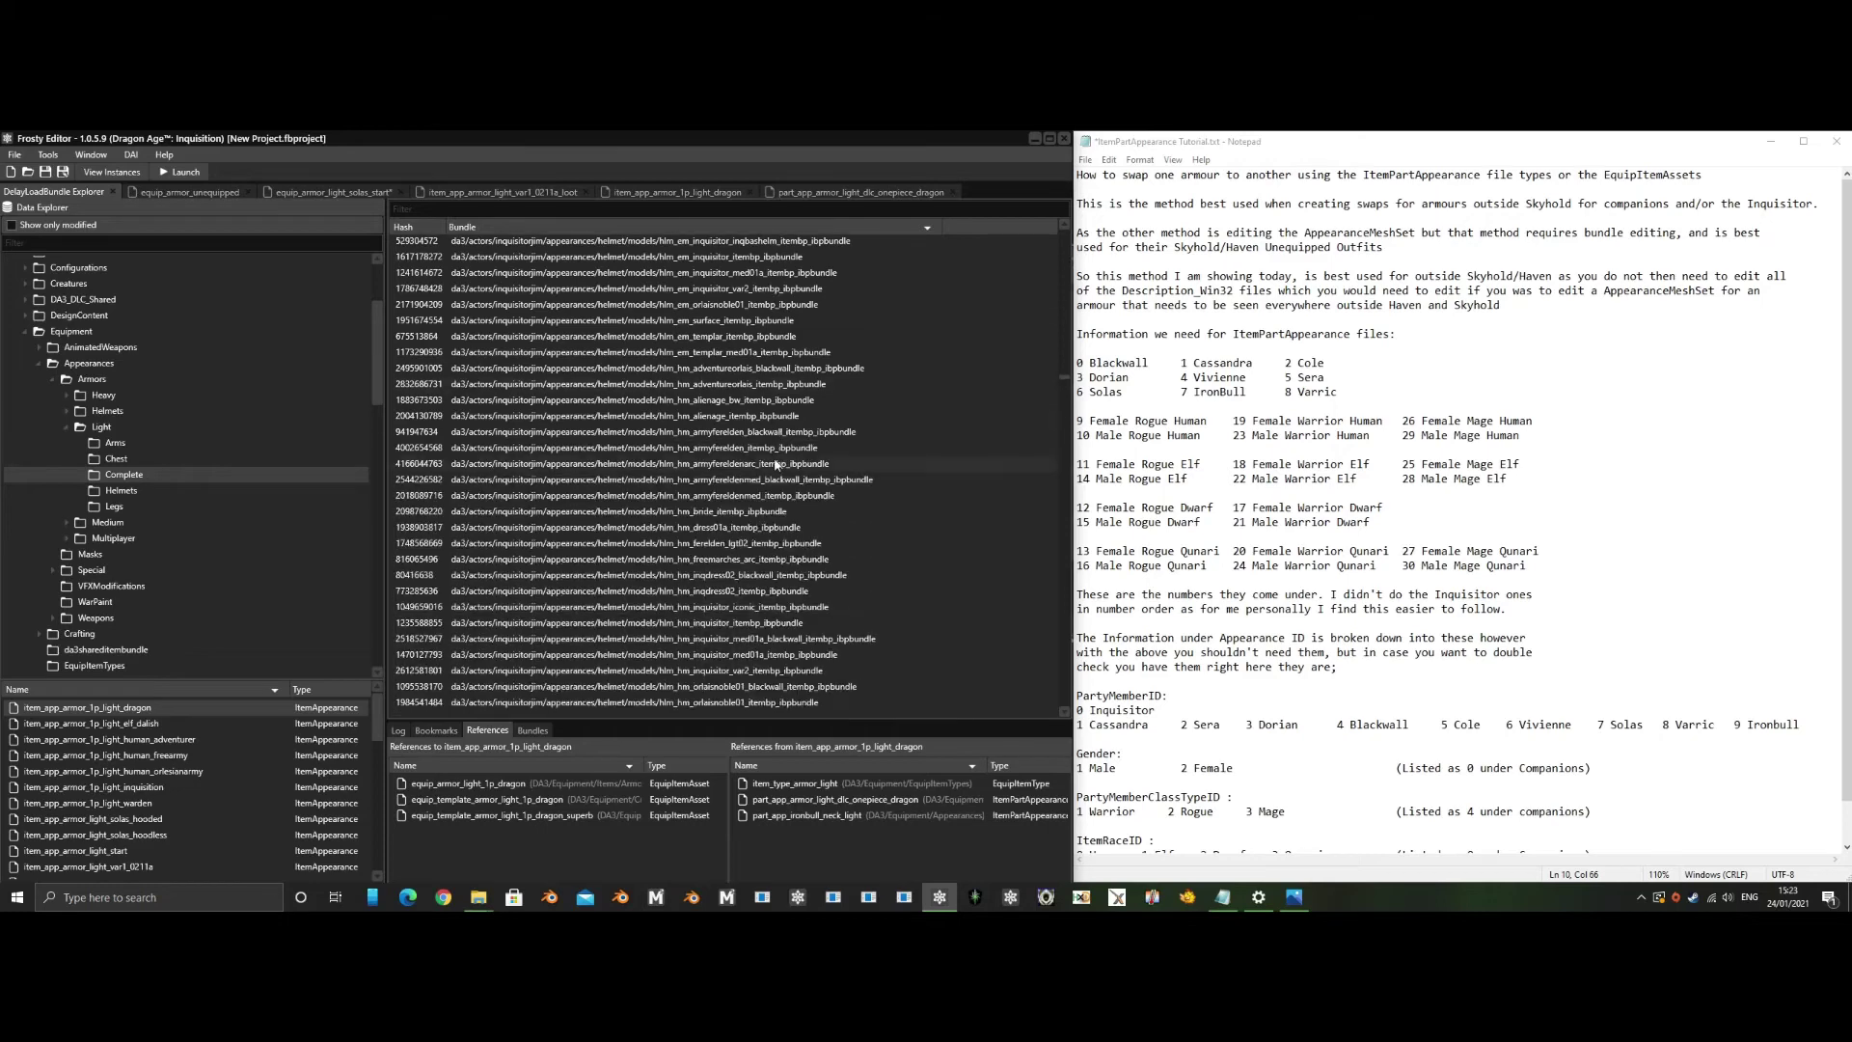
pyautogui.scroll(4, 776, 466)
pyautogui.scroll(15, 776, 465)
pyautogui.scroll(-15, 777, 464)
pyautogui.scroll(-15, 771, 463)
pyautogui.scroll(-5, 772, 462)
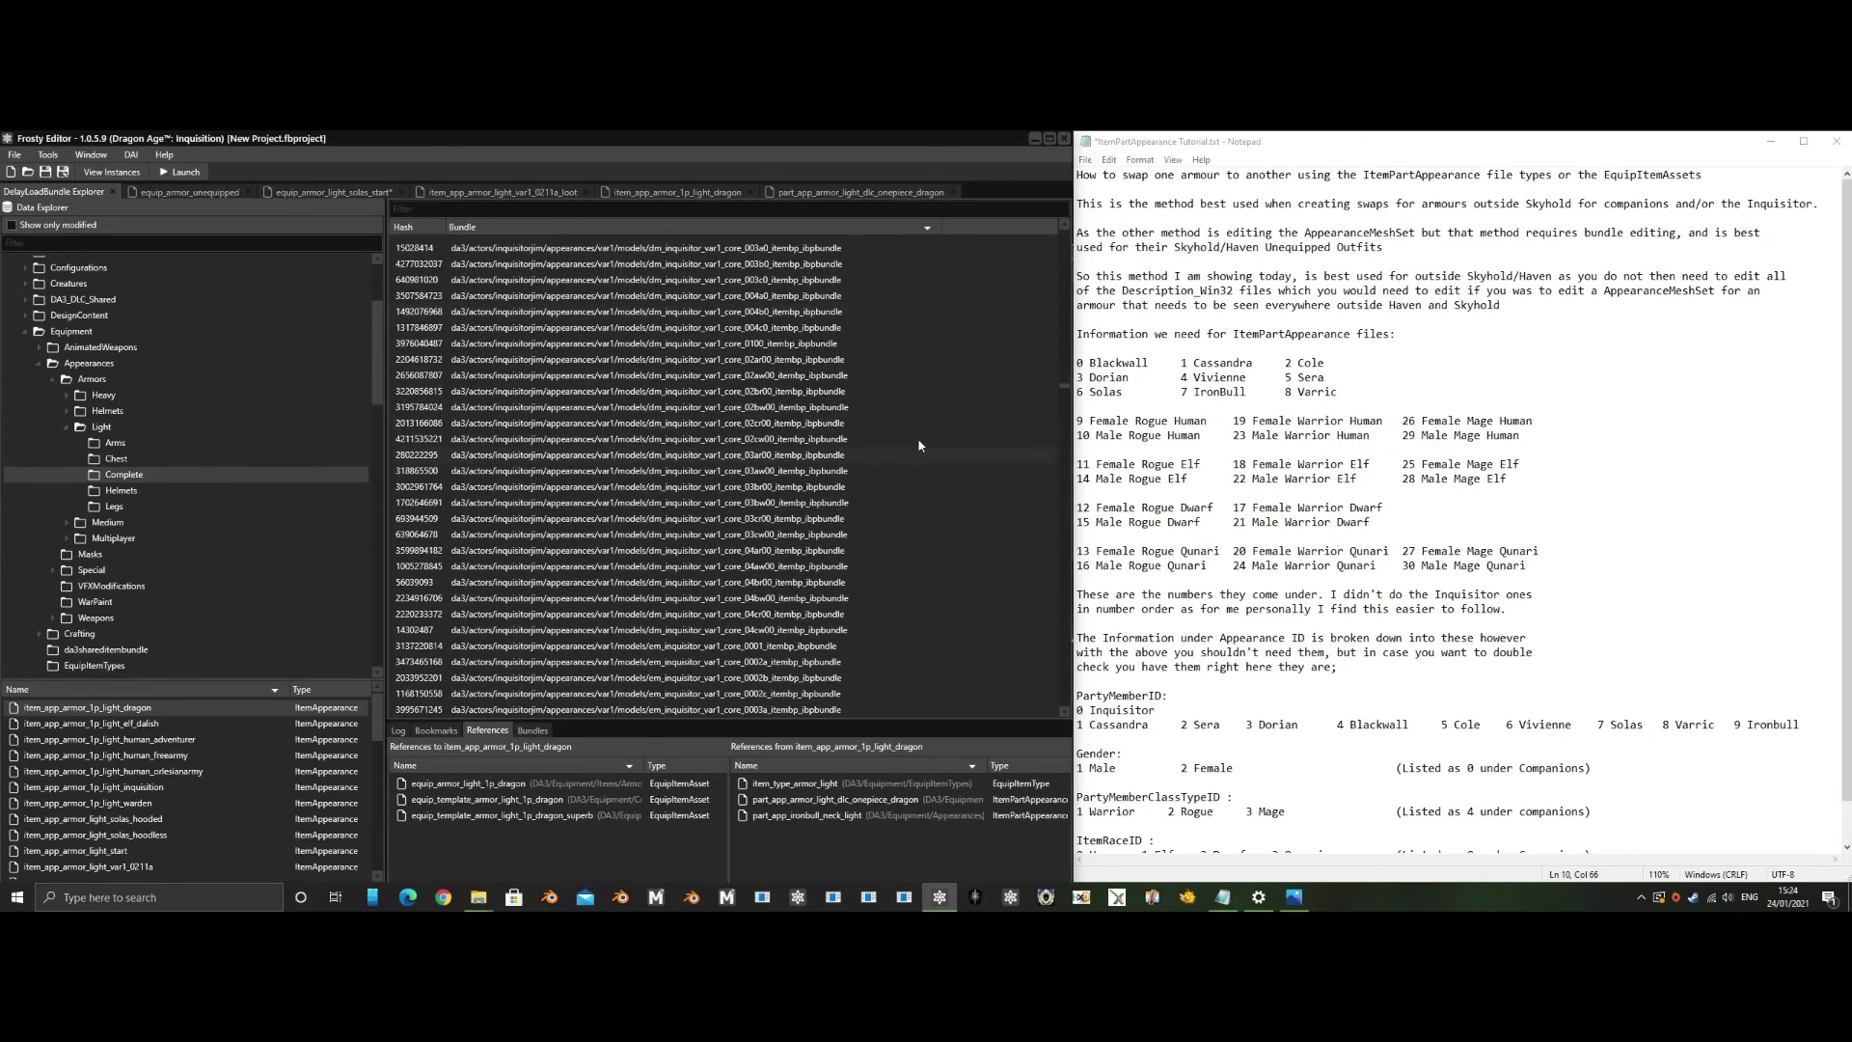
pyautogui.moveTo(1065, 398); pyautogui.dragTo(1068, 488)
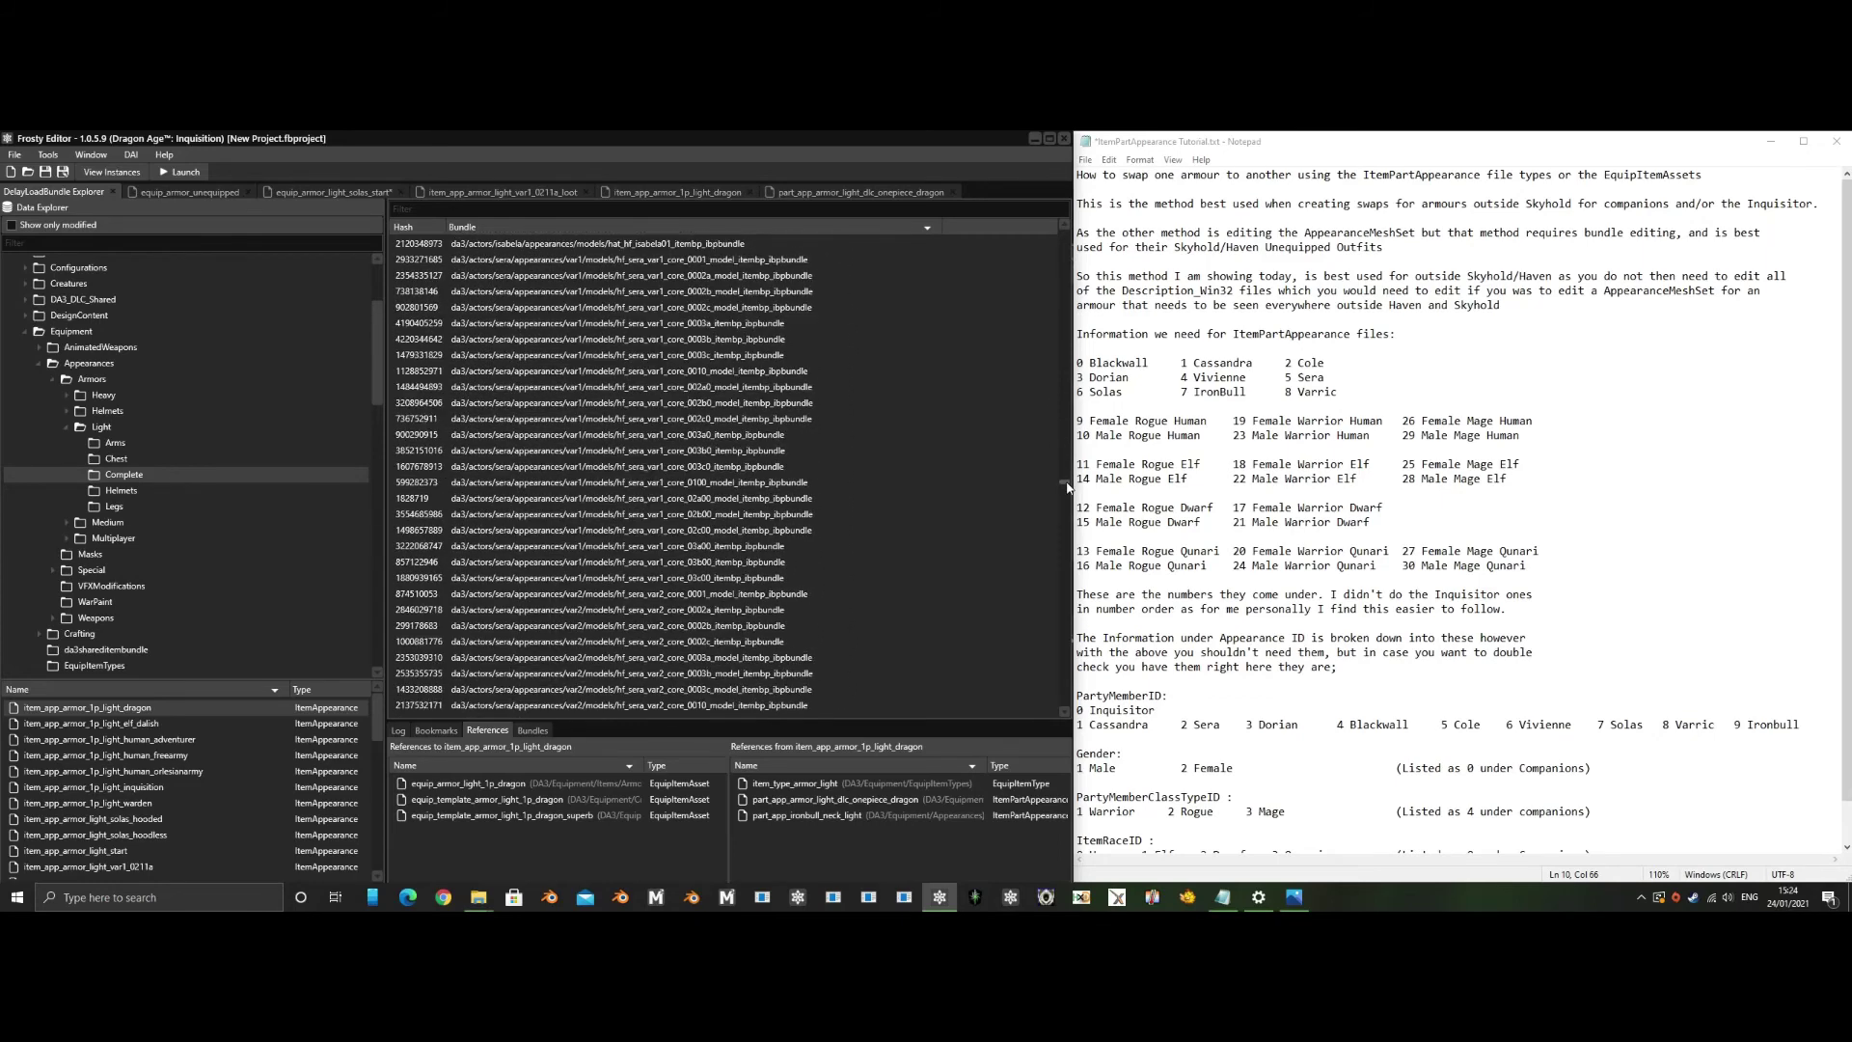
pyautogui.scroll(5, 876, 442)
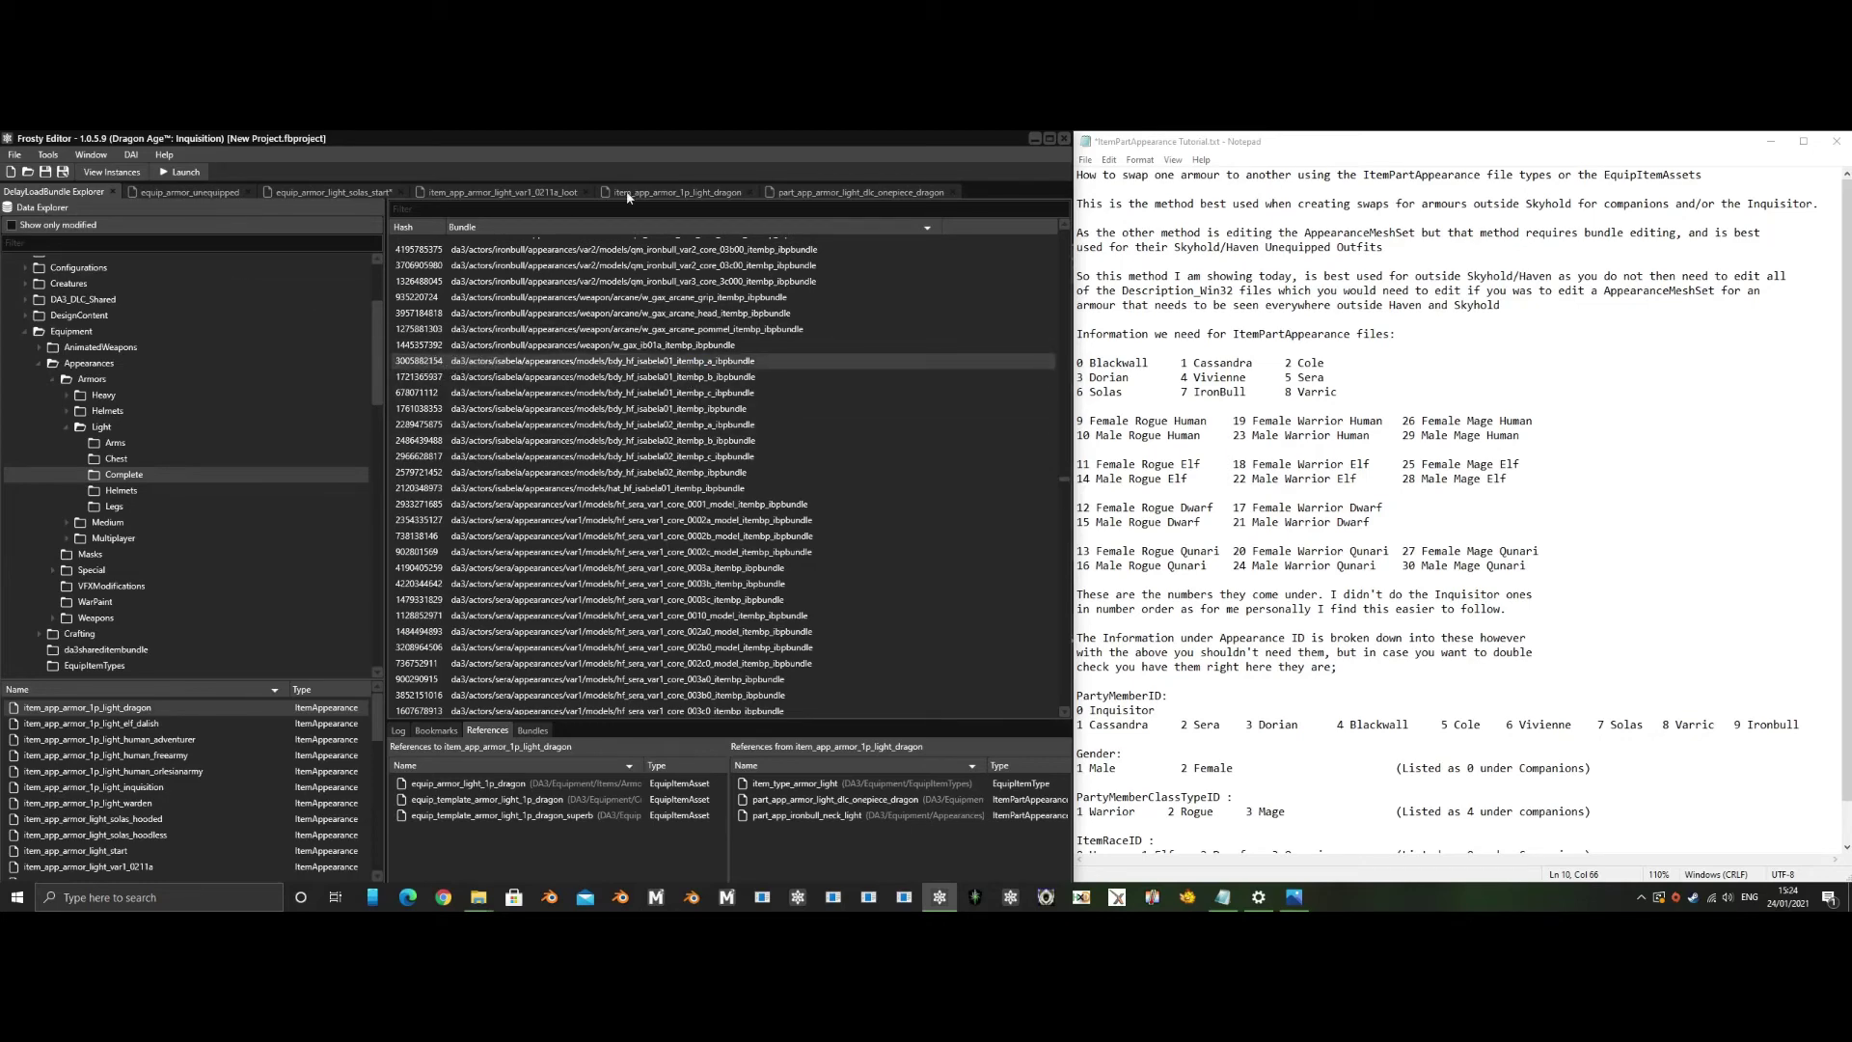
pyautogui.click(859, 193)
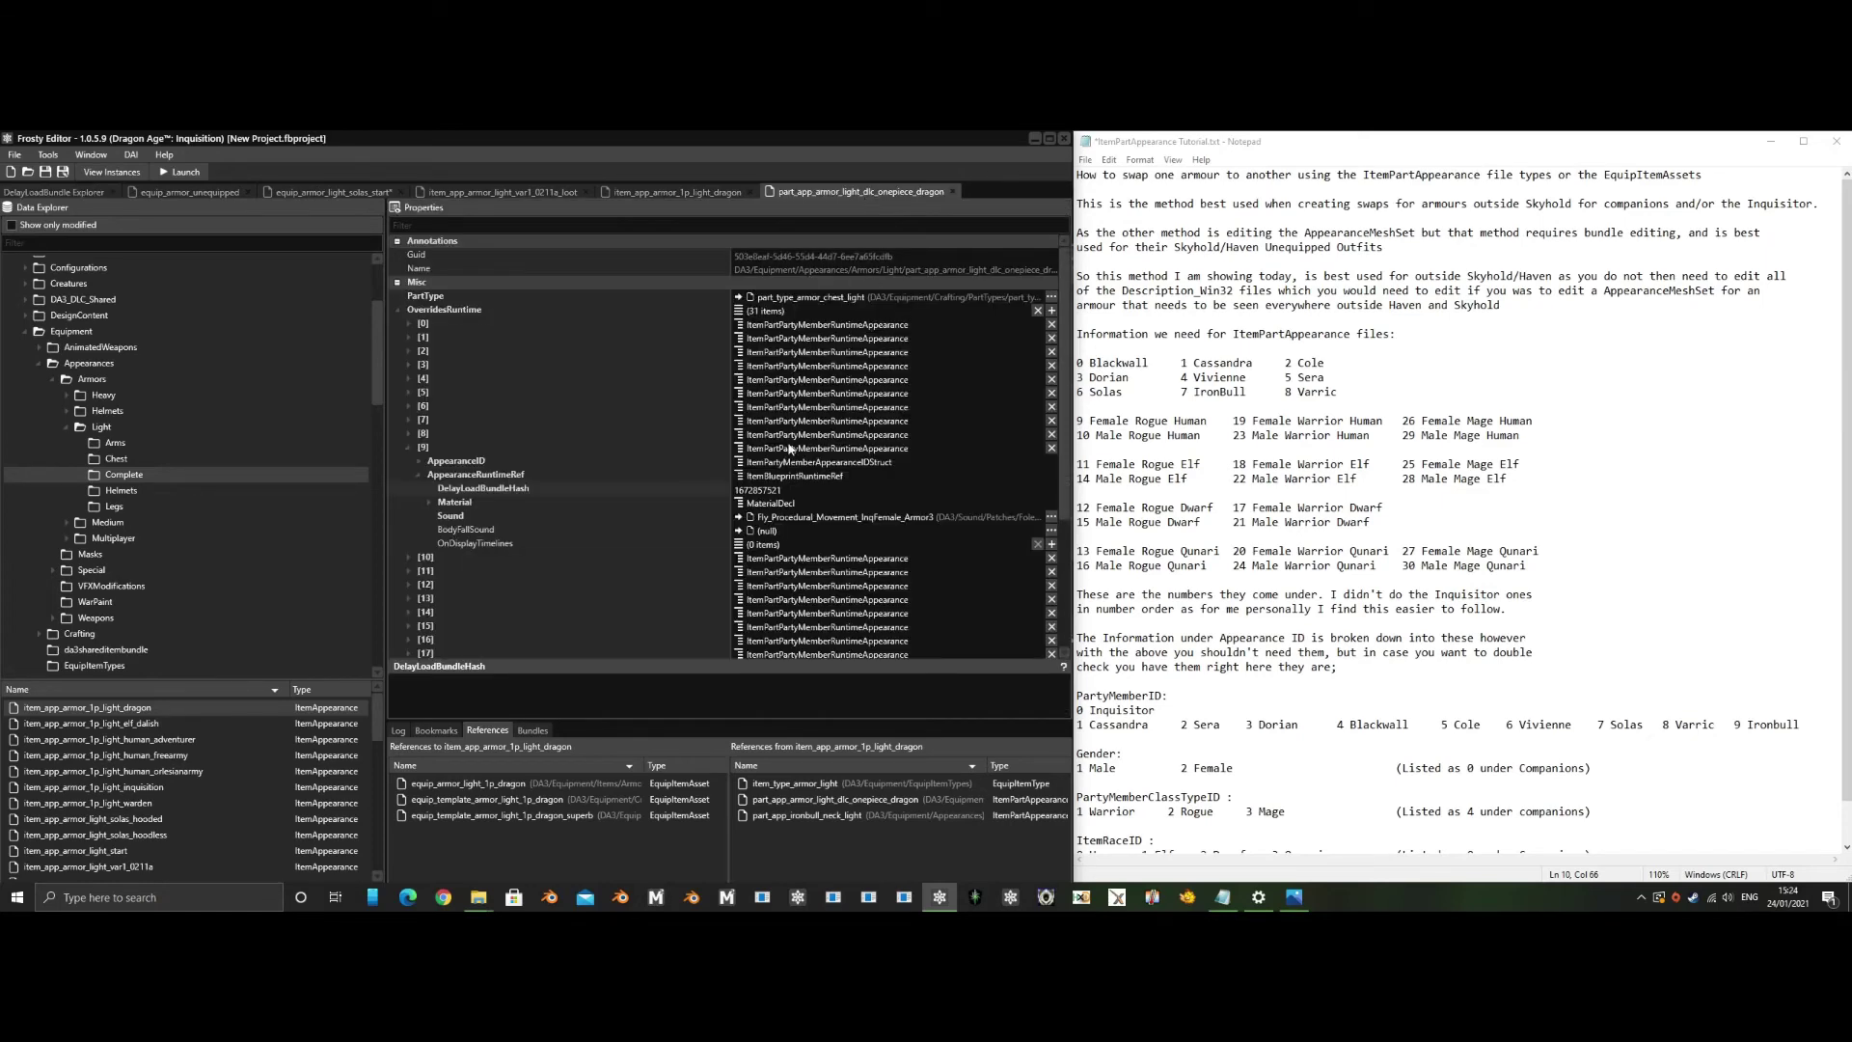
pyautogui.moveTo(803, 489); pyautogui.dragTo(754, 492)
pyautogui.scroll(-3, 769, 493)
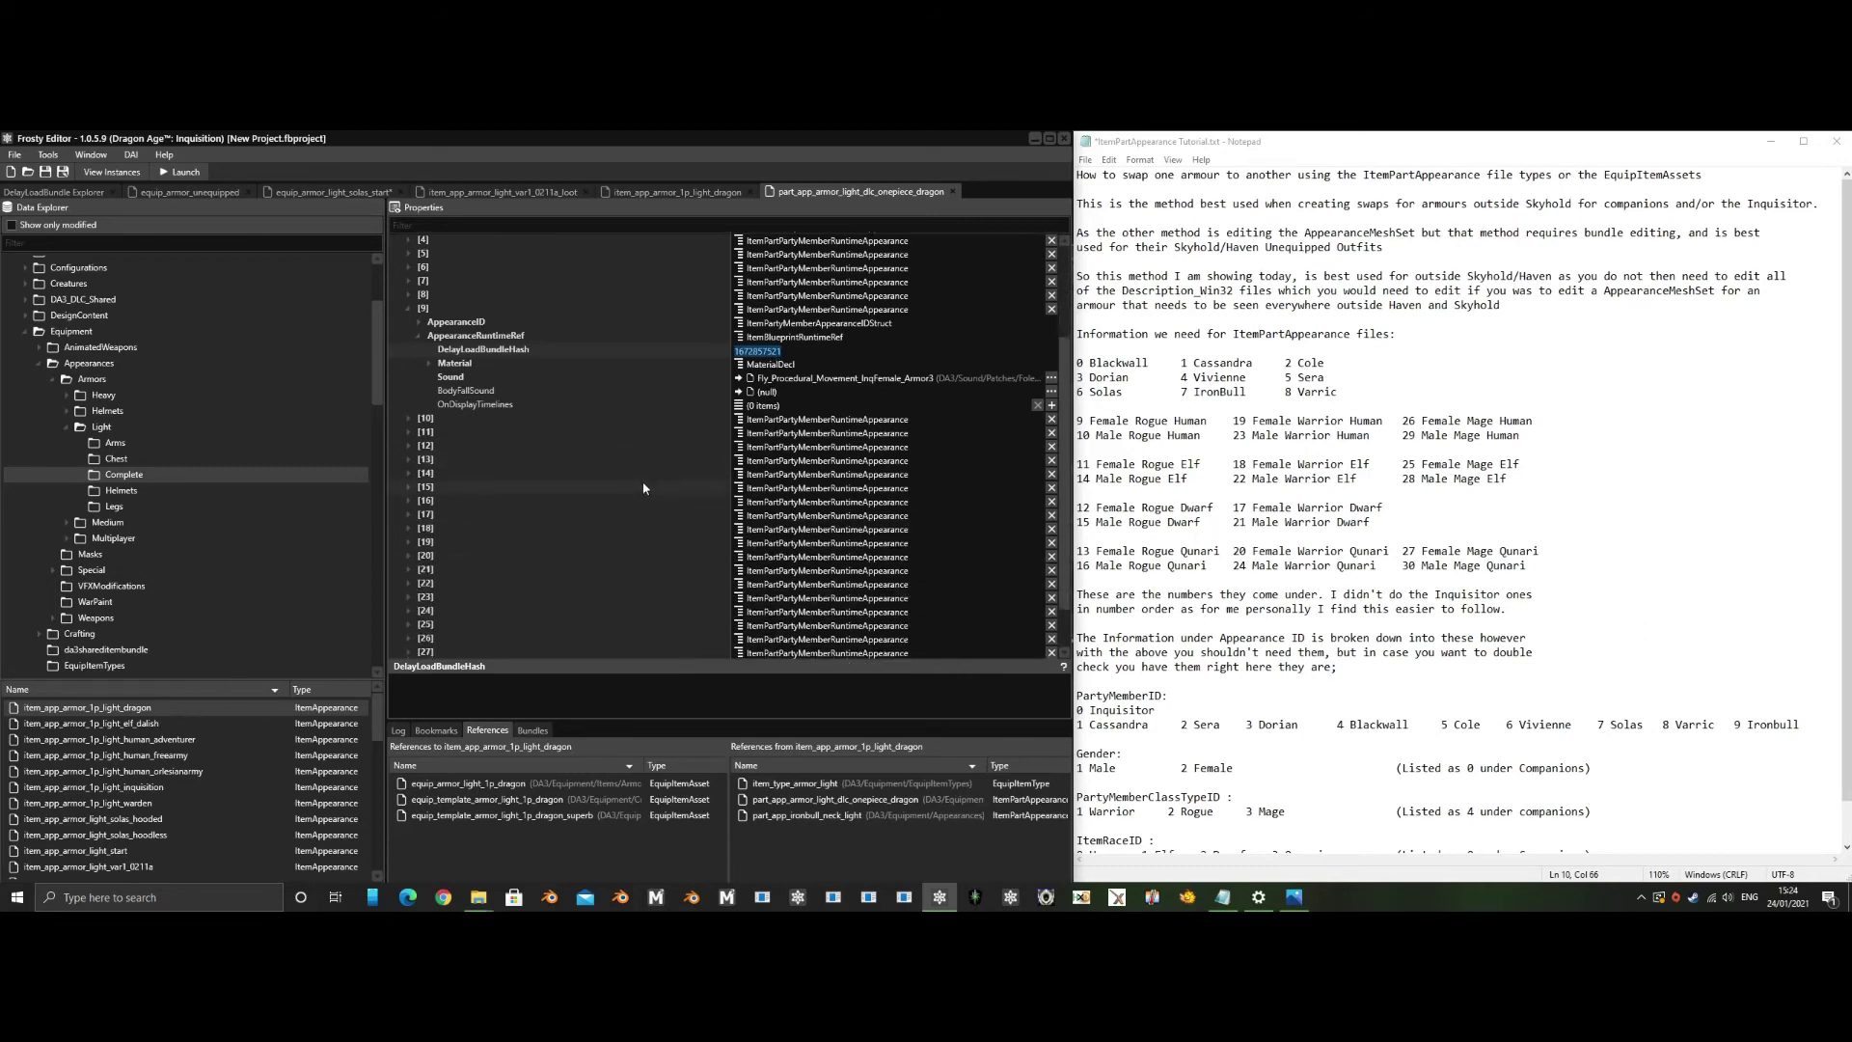
pyautogui.scroll(-3, 632, 475)
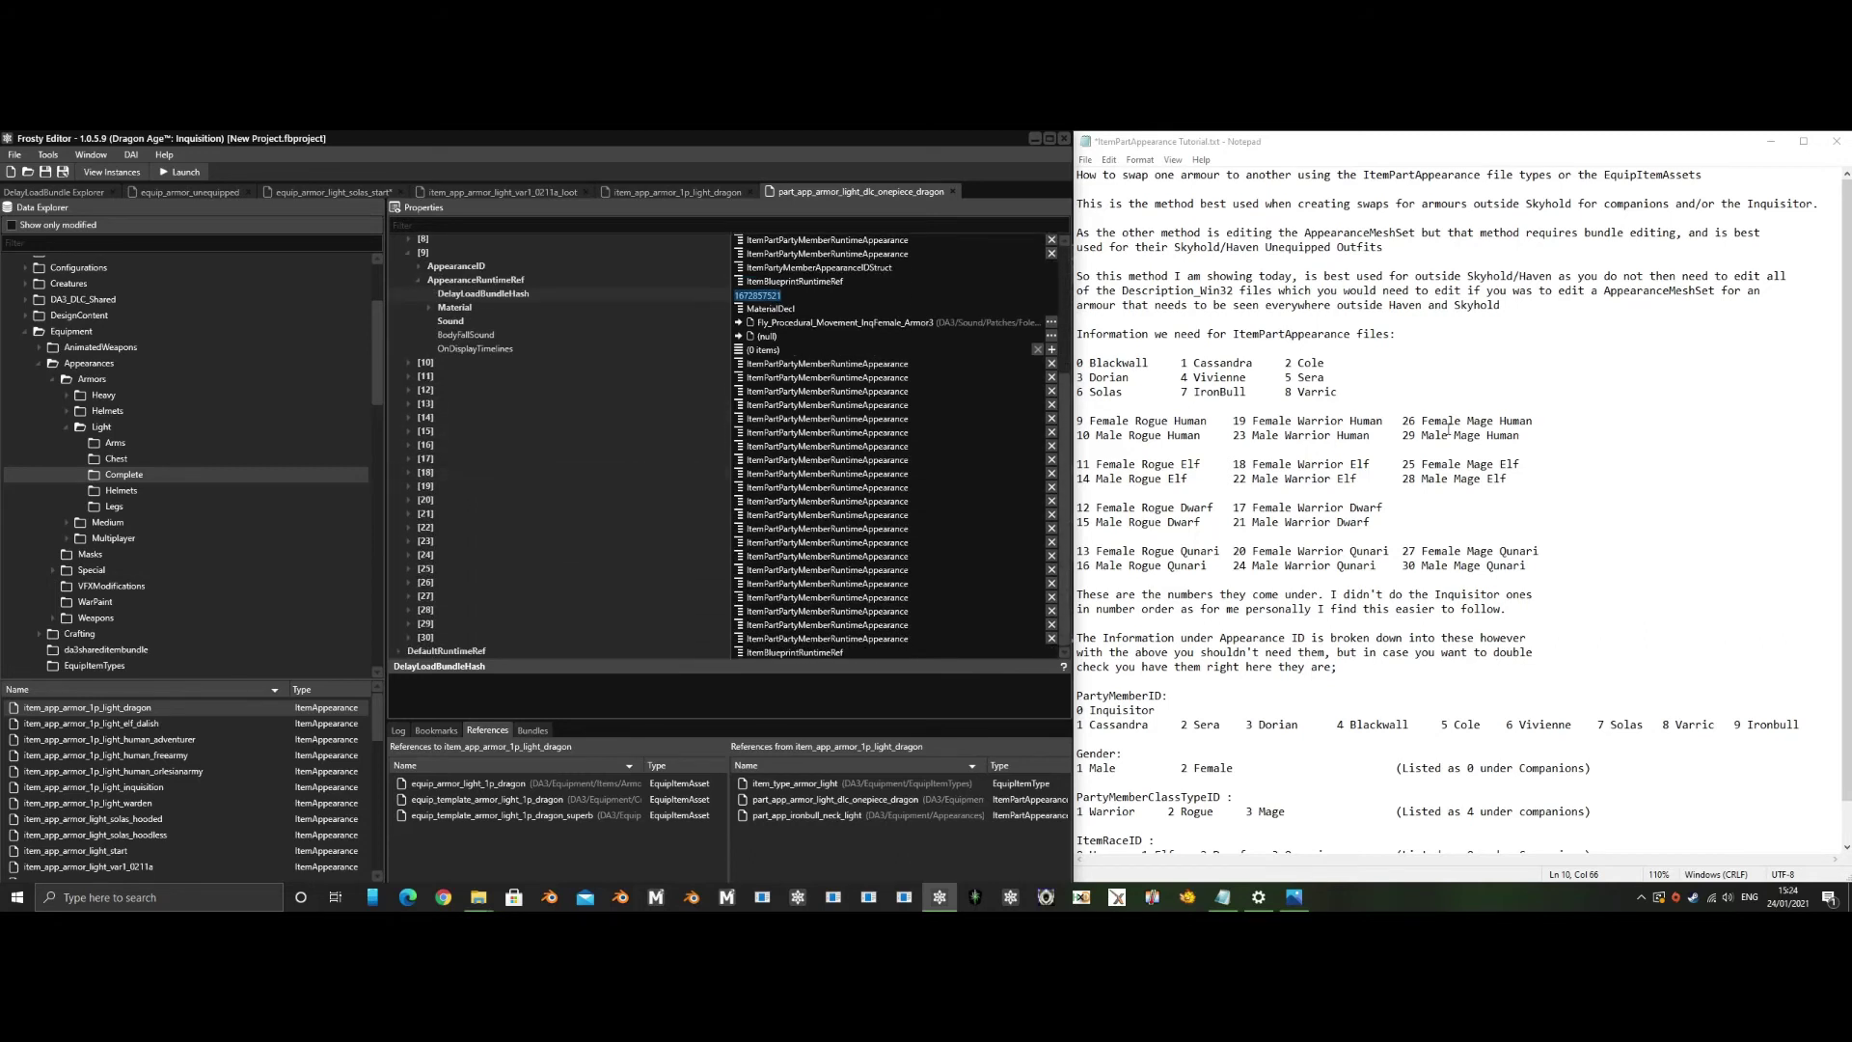
pyautogui.click(409, 583)
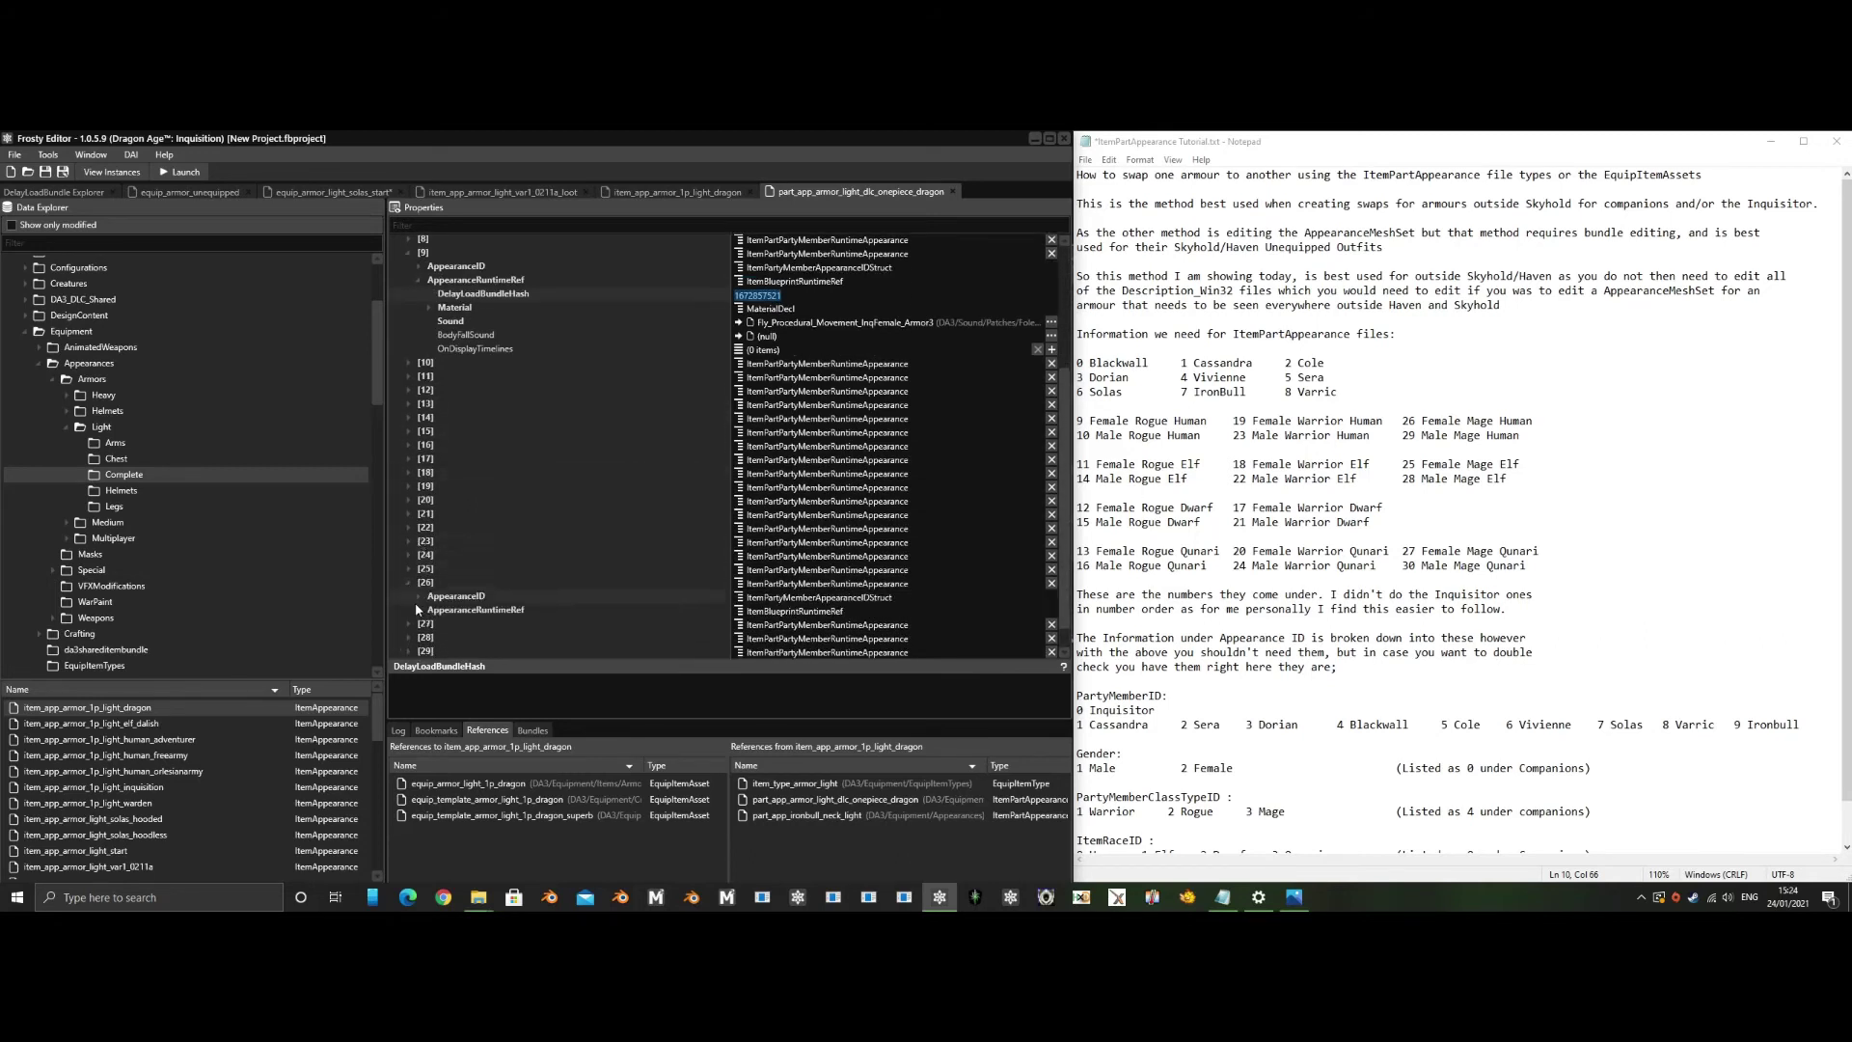
pyautogui.click(418, 610)
pyautogui.scroll(-3, 627, 571)
pyautogui.doubleClick(818, 534)
pyautogui.hotkey('ctrl', 'v')
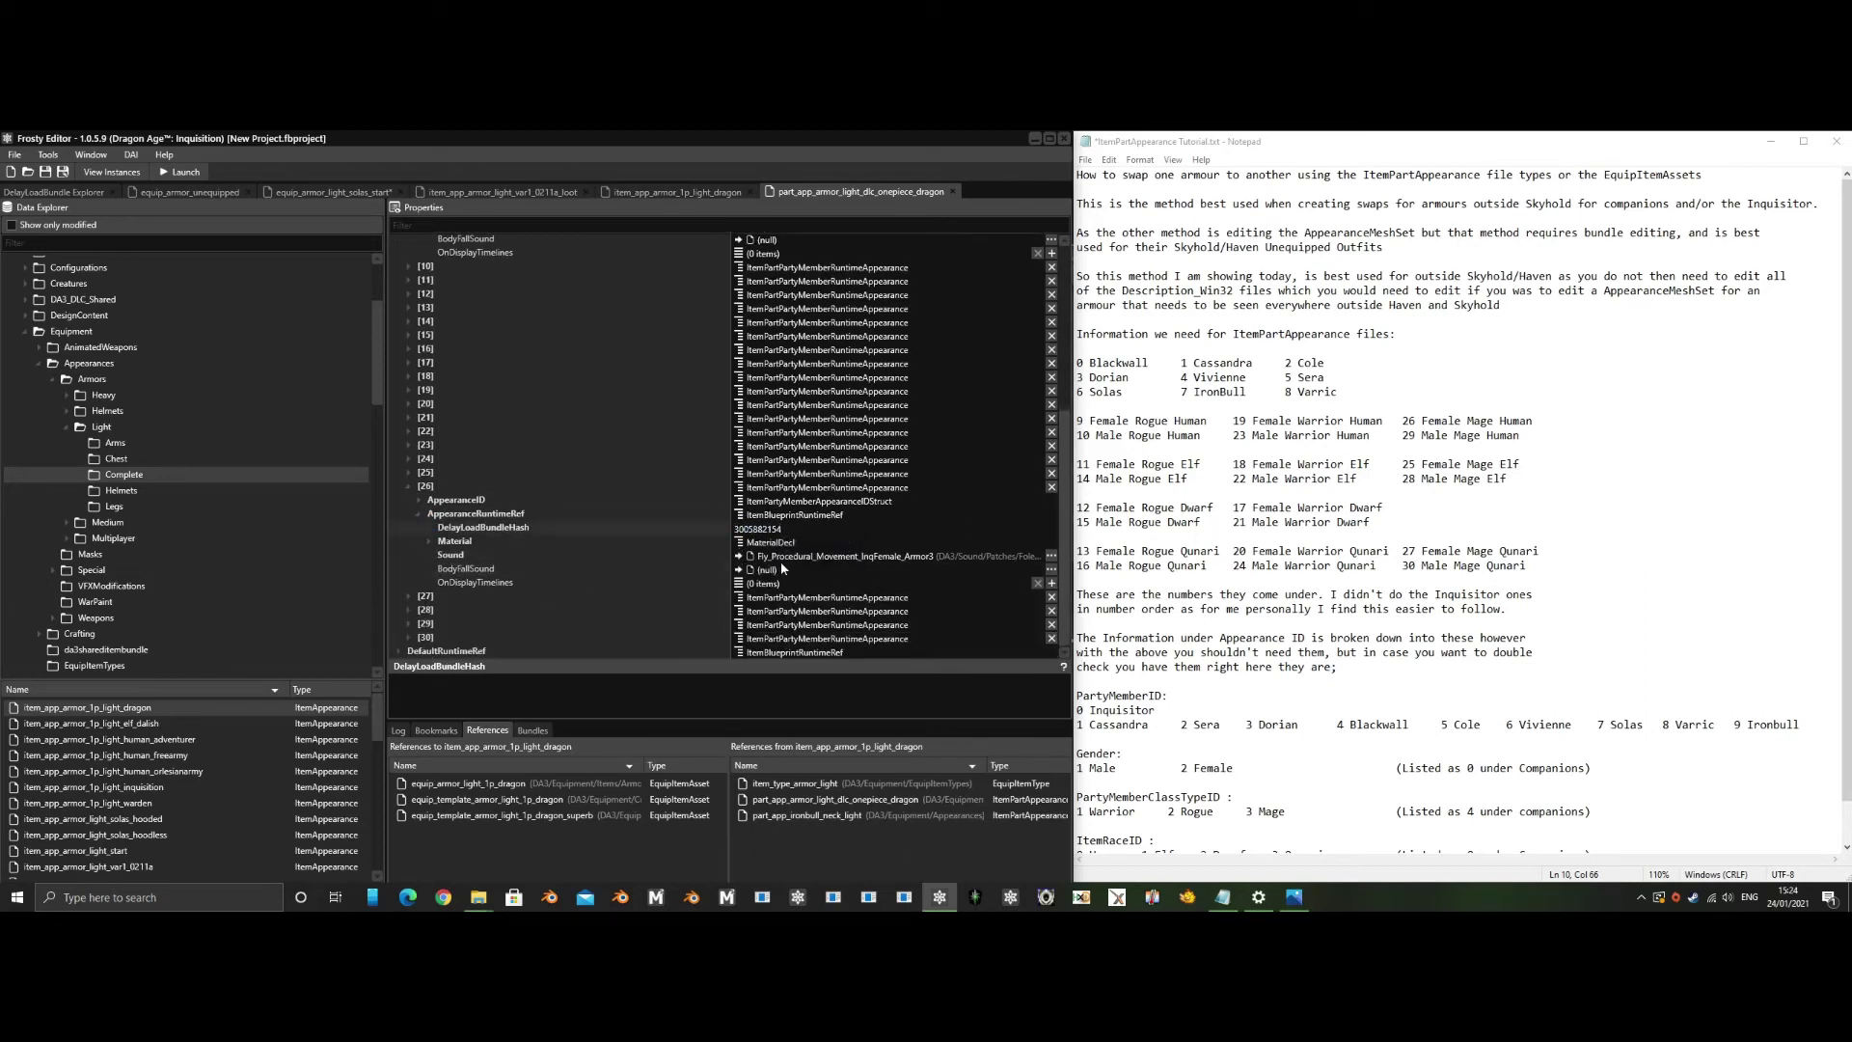
pyautogui.click(409, 390)
pyautogui.click(418, 417)
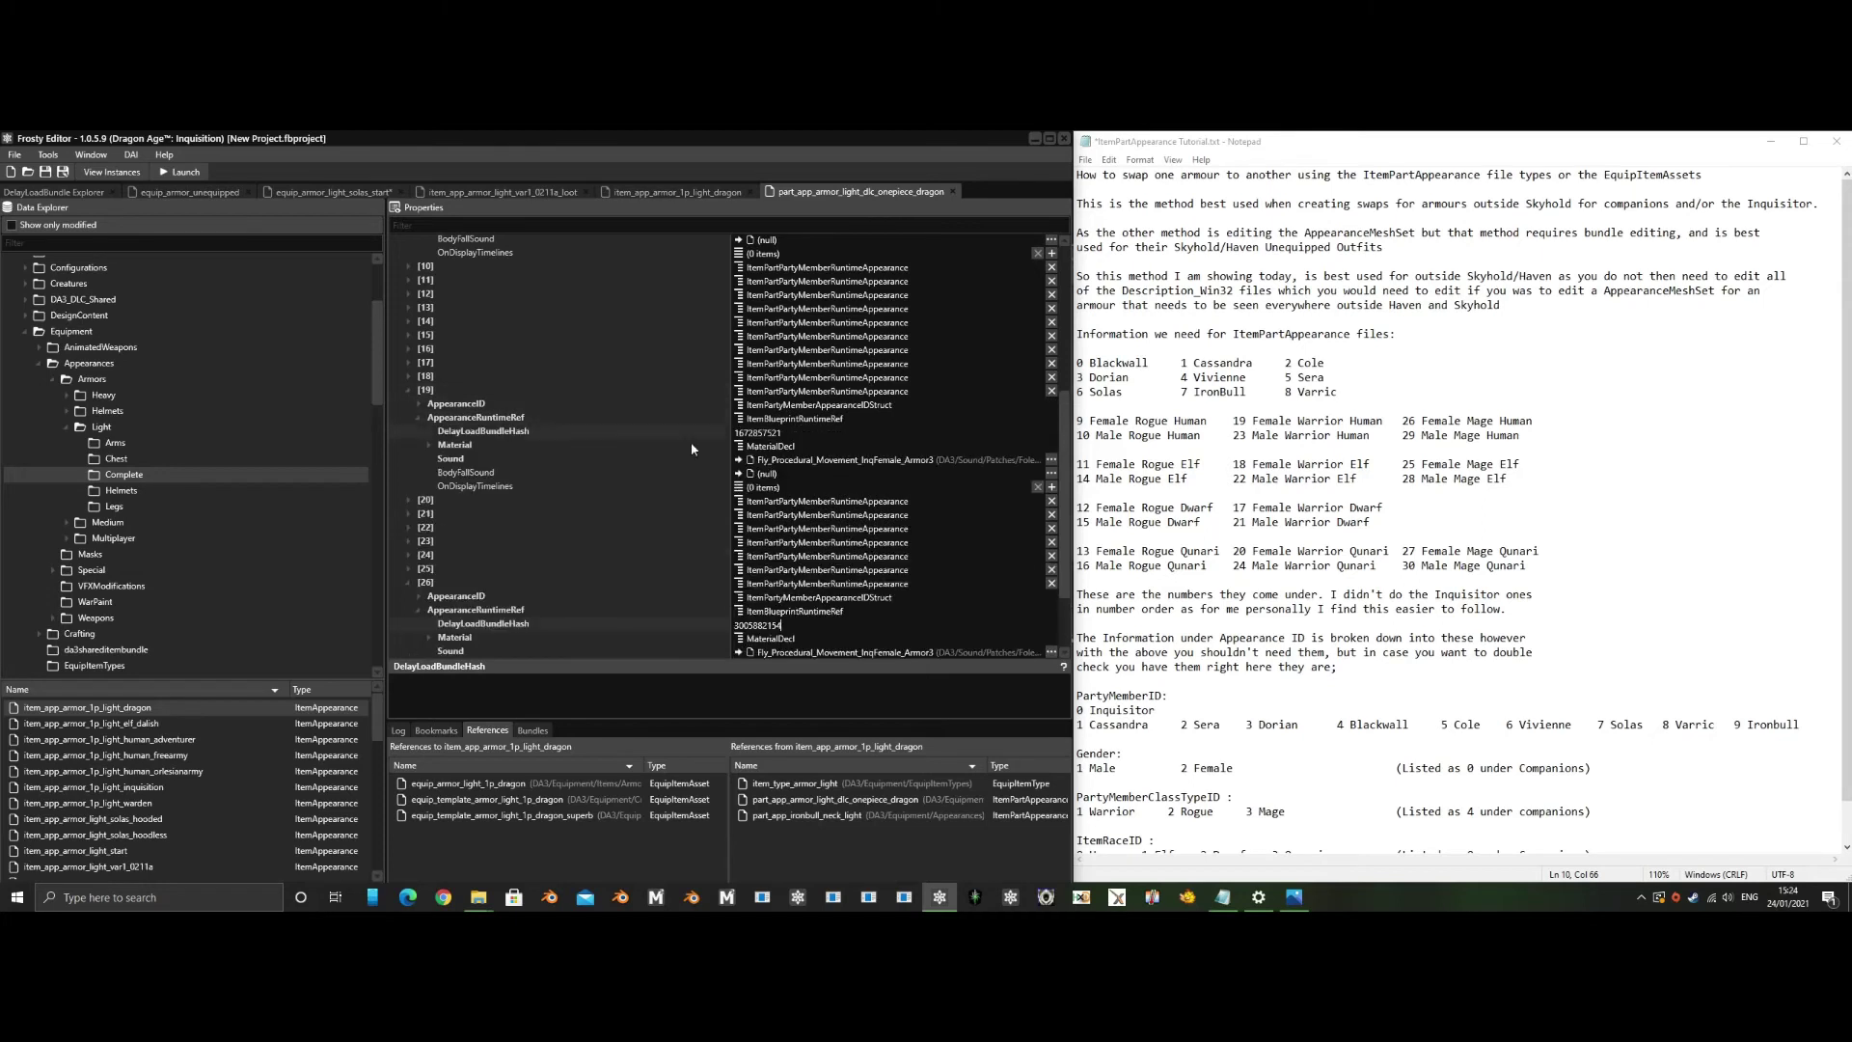
pyautogui.doubleClick(757, 432)
pyautogui.hotkey('ctrl', 'v')
pyautogui.scroll(3, 801, 467)
pyautogui.doubleClick(772, 337)
pyautogui.rightClick(772, 337)
pyautogui.click(794, 380)
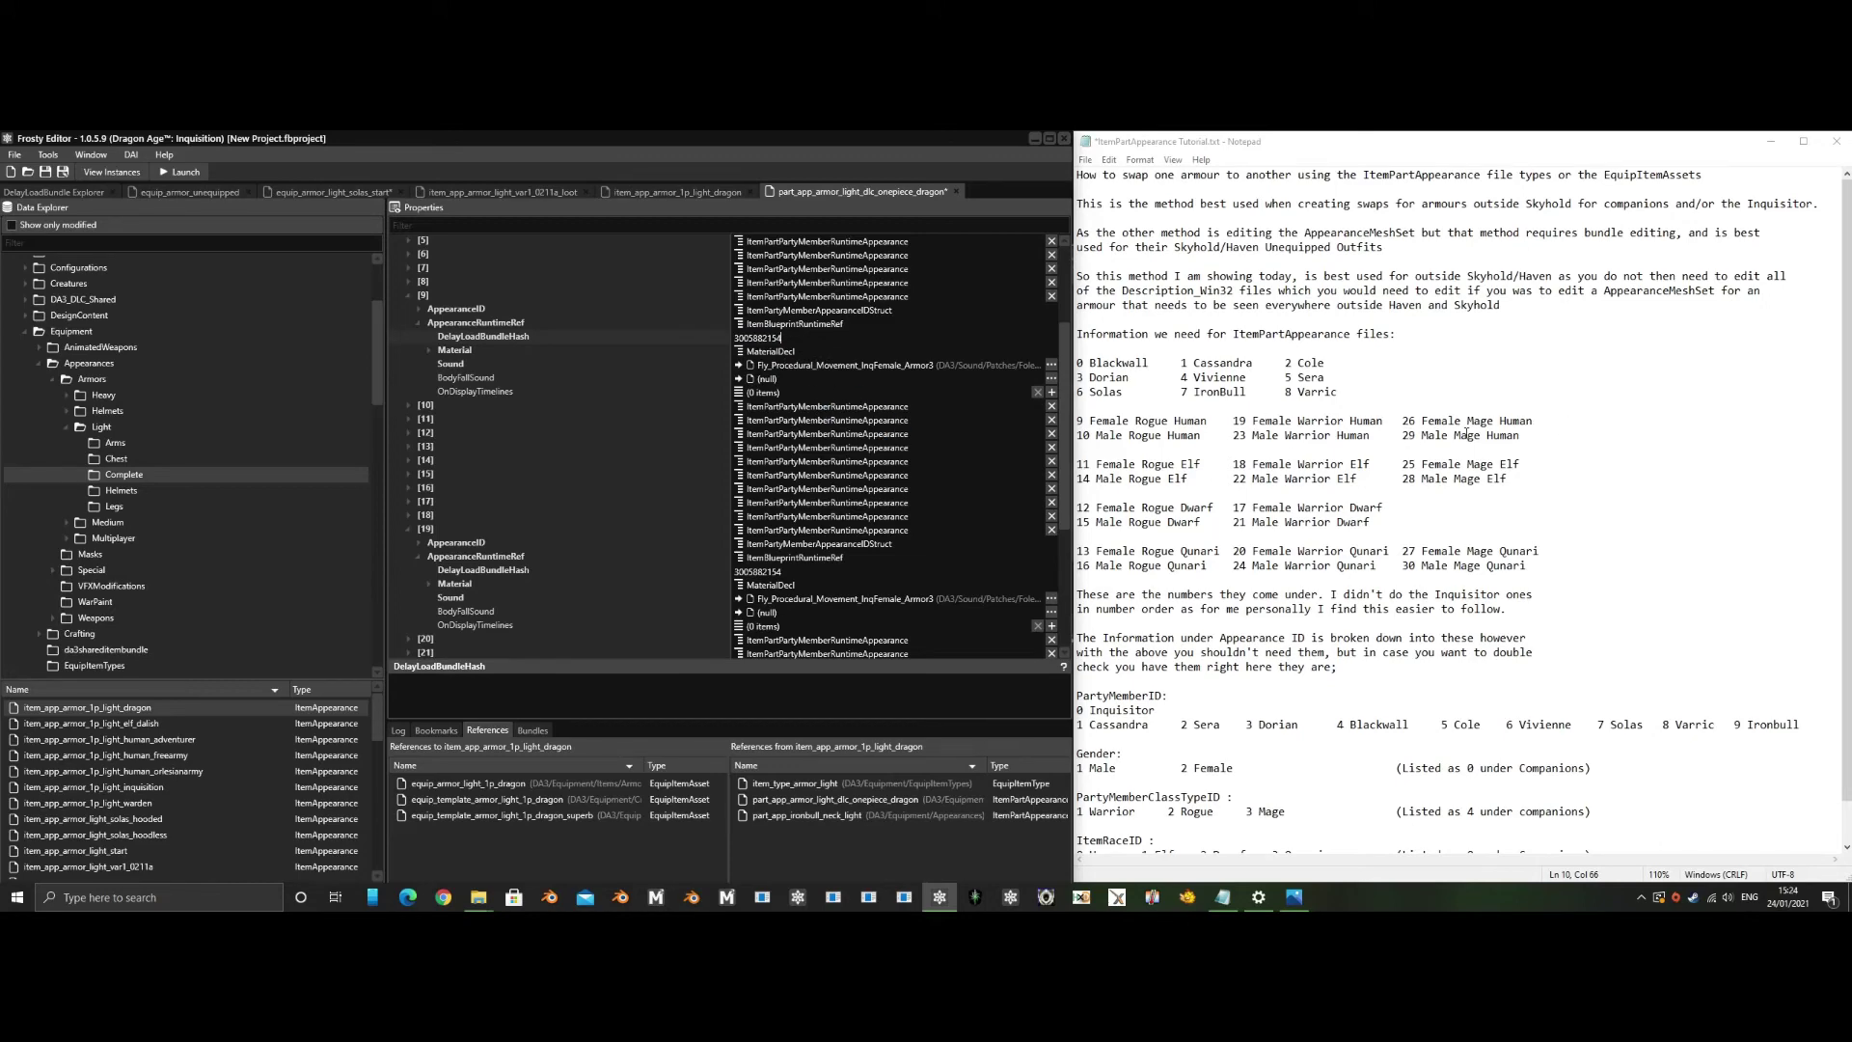
pyautogui.scroll(-5, 504, 424)
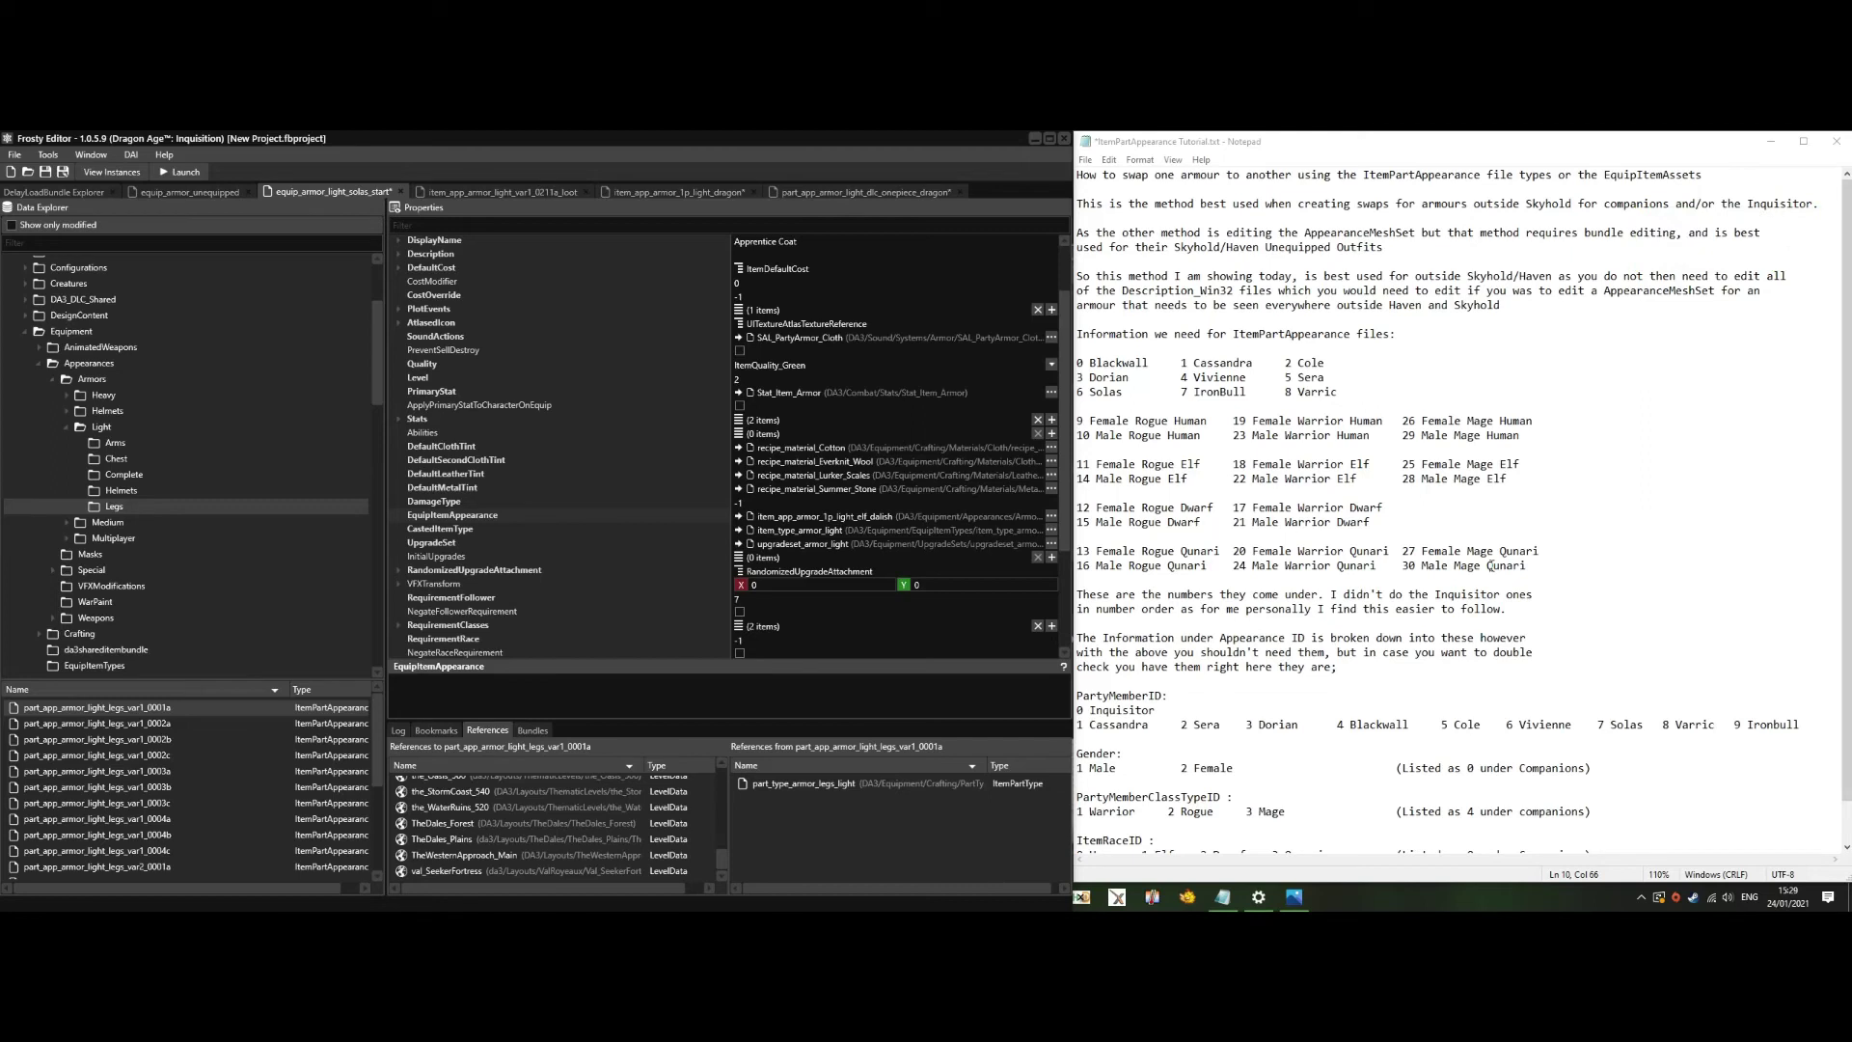
# Review the parts of item_app_armor_light_var1_0211a_loot and the DelayLoadBundleHash of override [9] in the dragon one-piece part
pyautogui.click(540, 194)
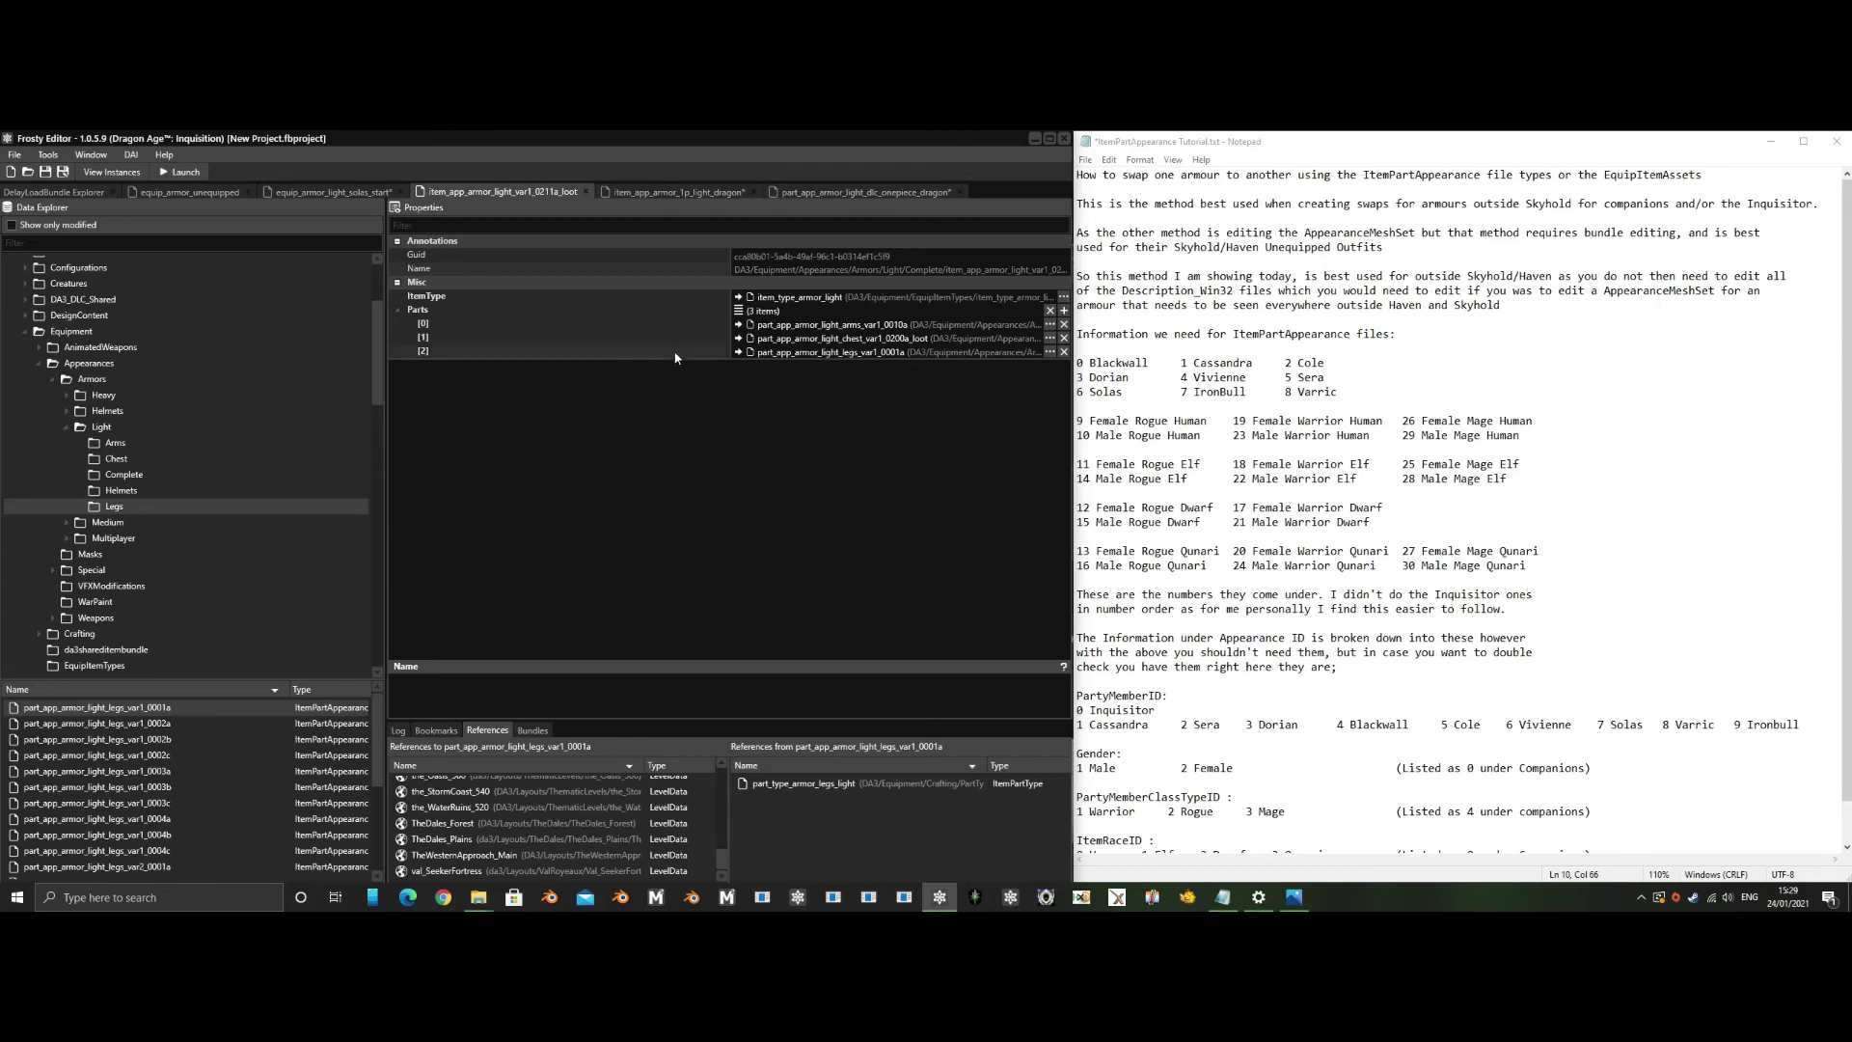
pyautogui.click(865, 193)
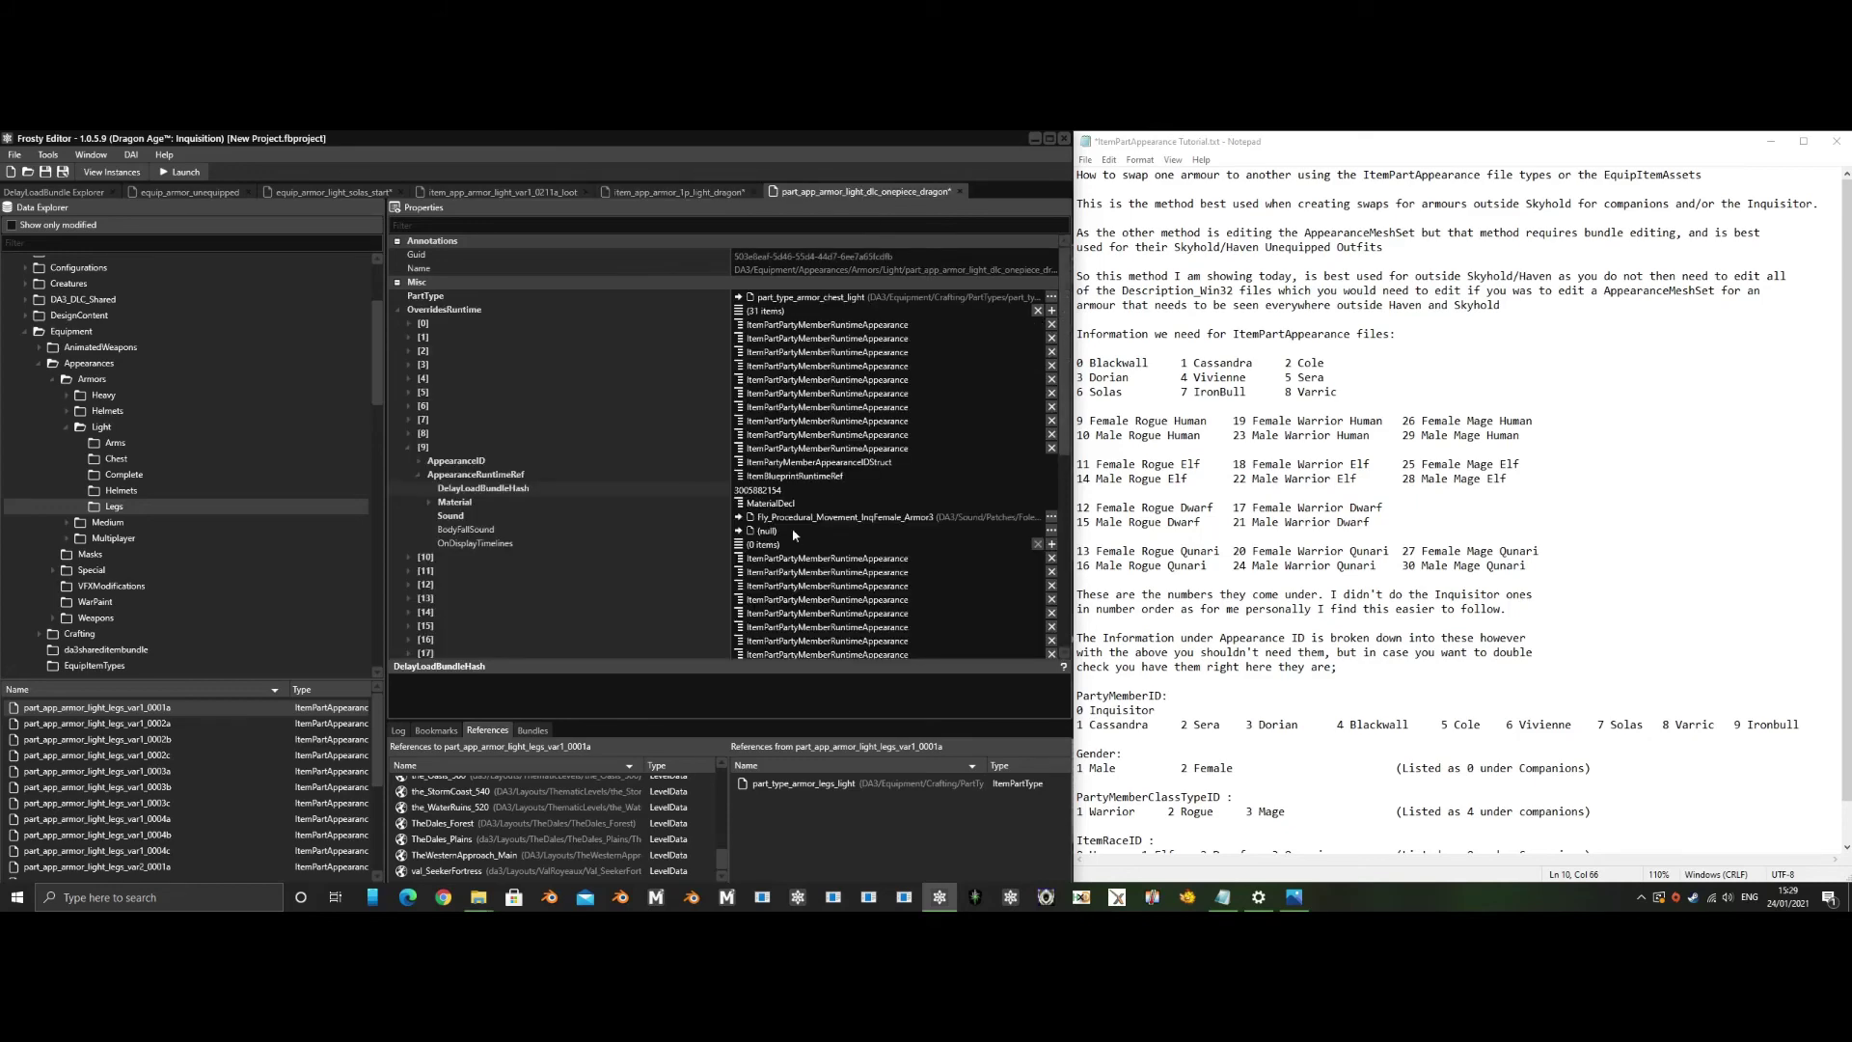
pyautogui.moveTo(791, 491); pyautogui.dragTo(734, 493)
# Locate the DefaultClothTint material of equip_armor_light_solas_start in the data explorer and browse the Leather, Metal and Metals crafting material folders
pyautogui.click(383, 191)
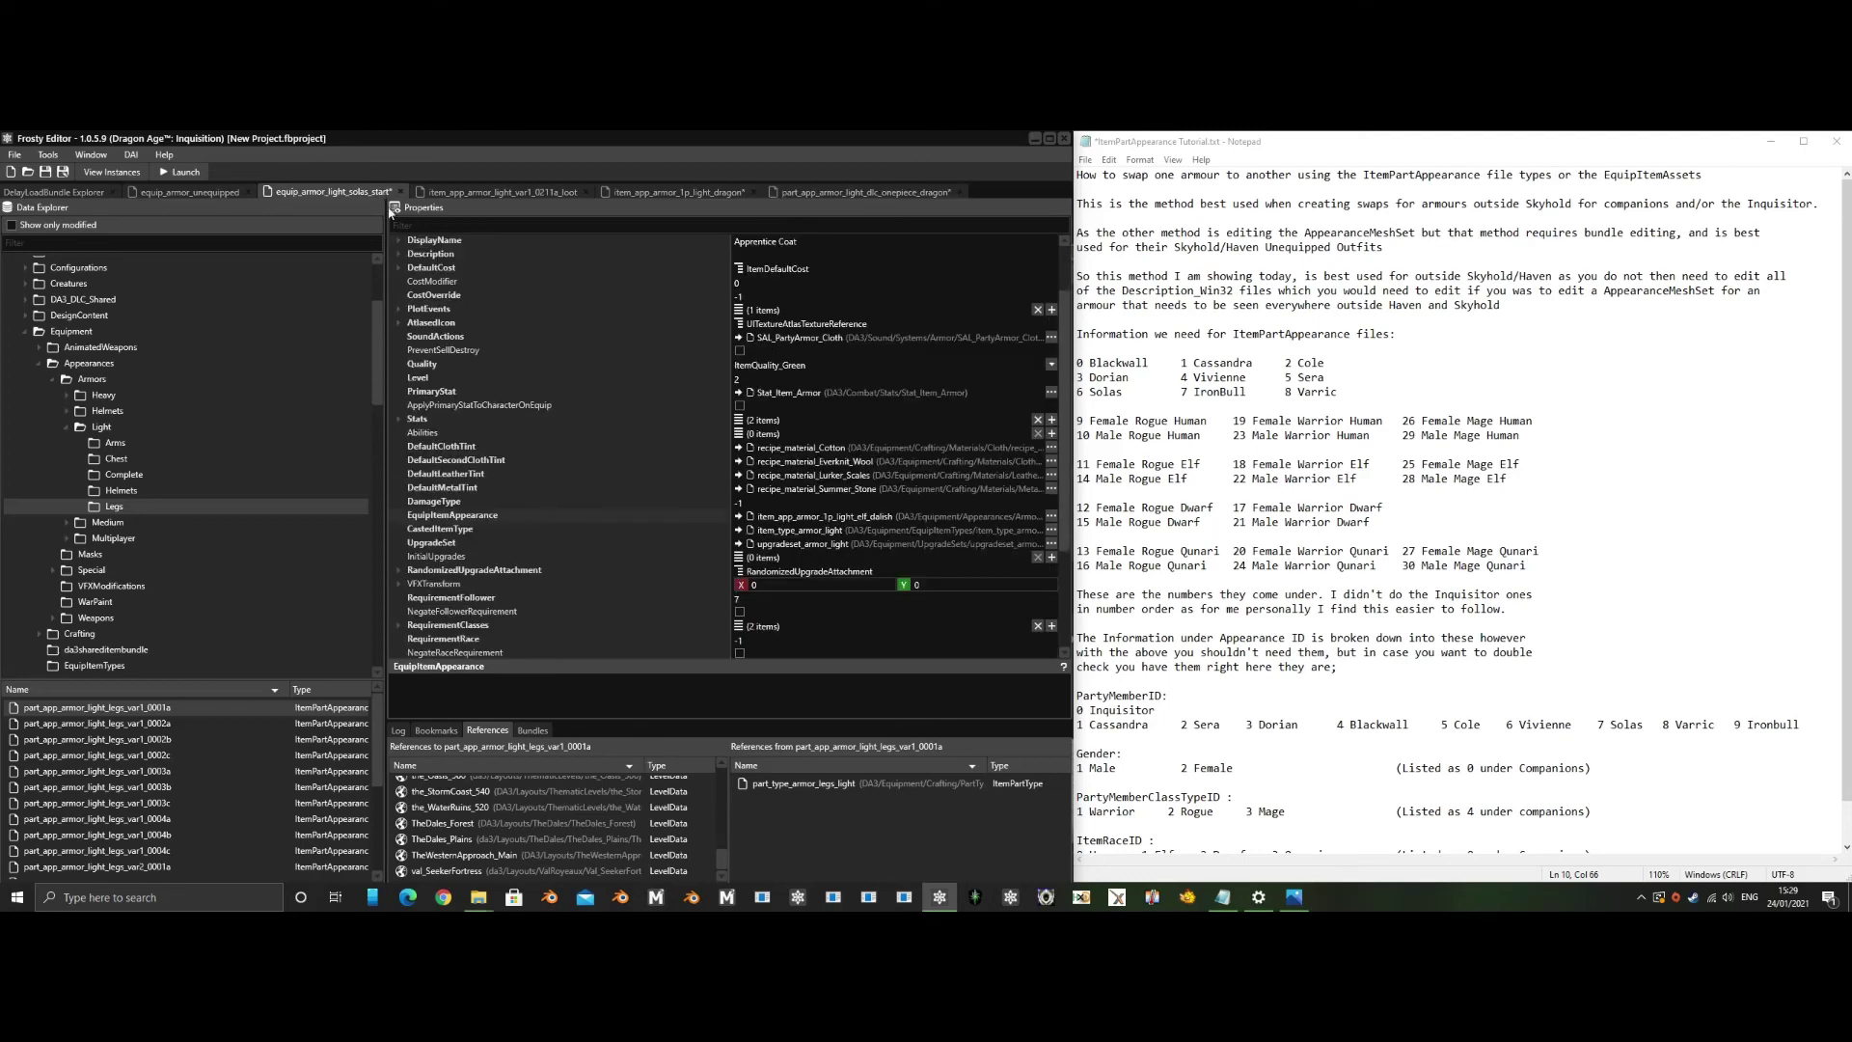
pyautogui.click(1052, 448)
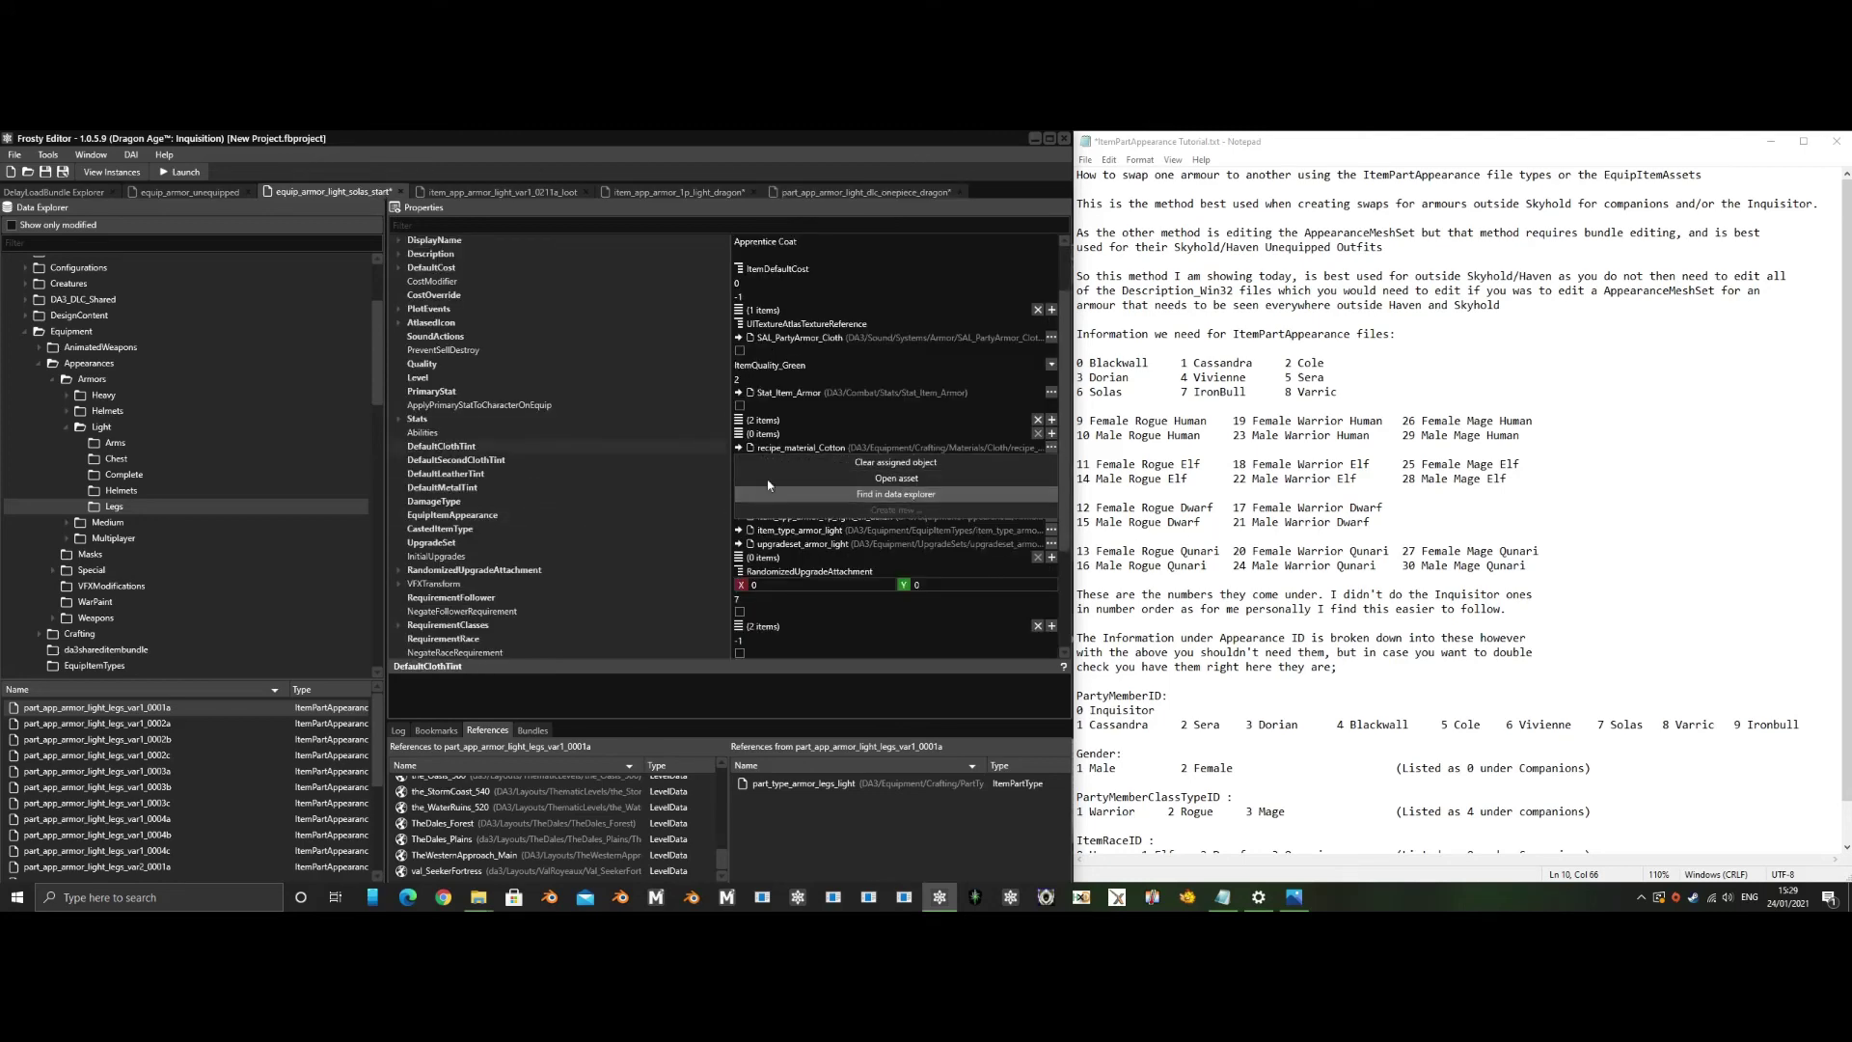
pyautogui.click(863, 493)
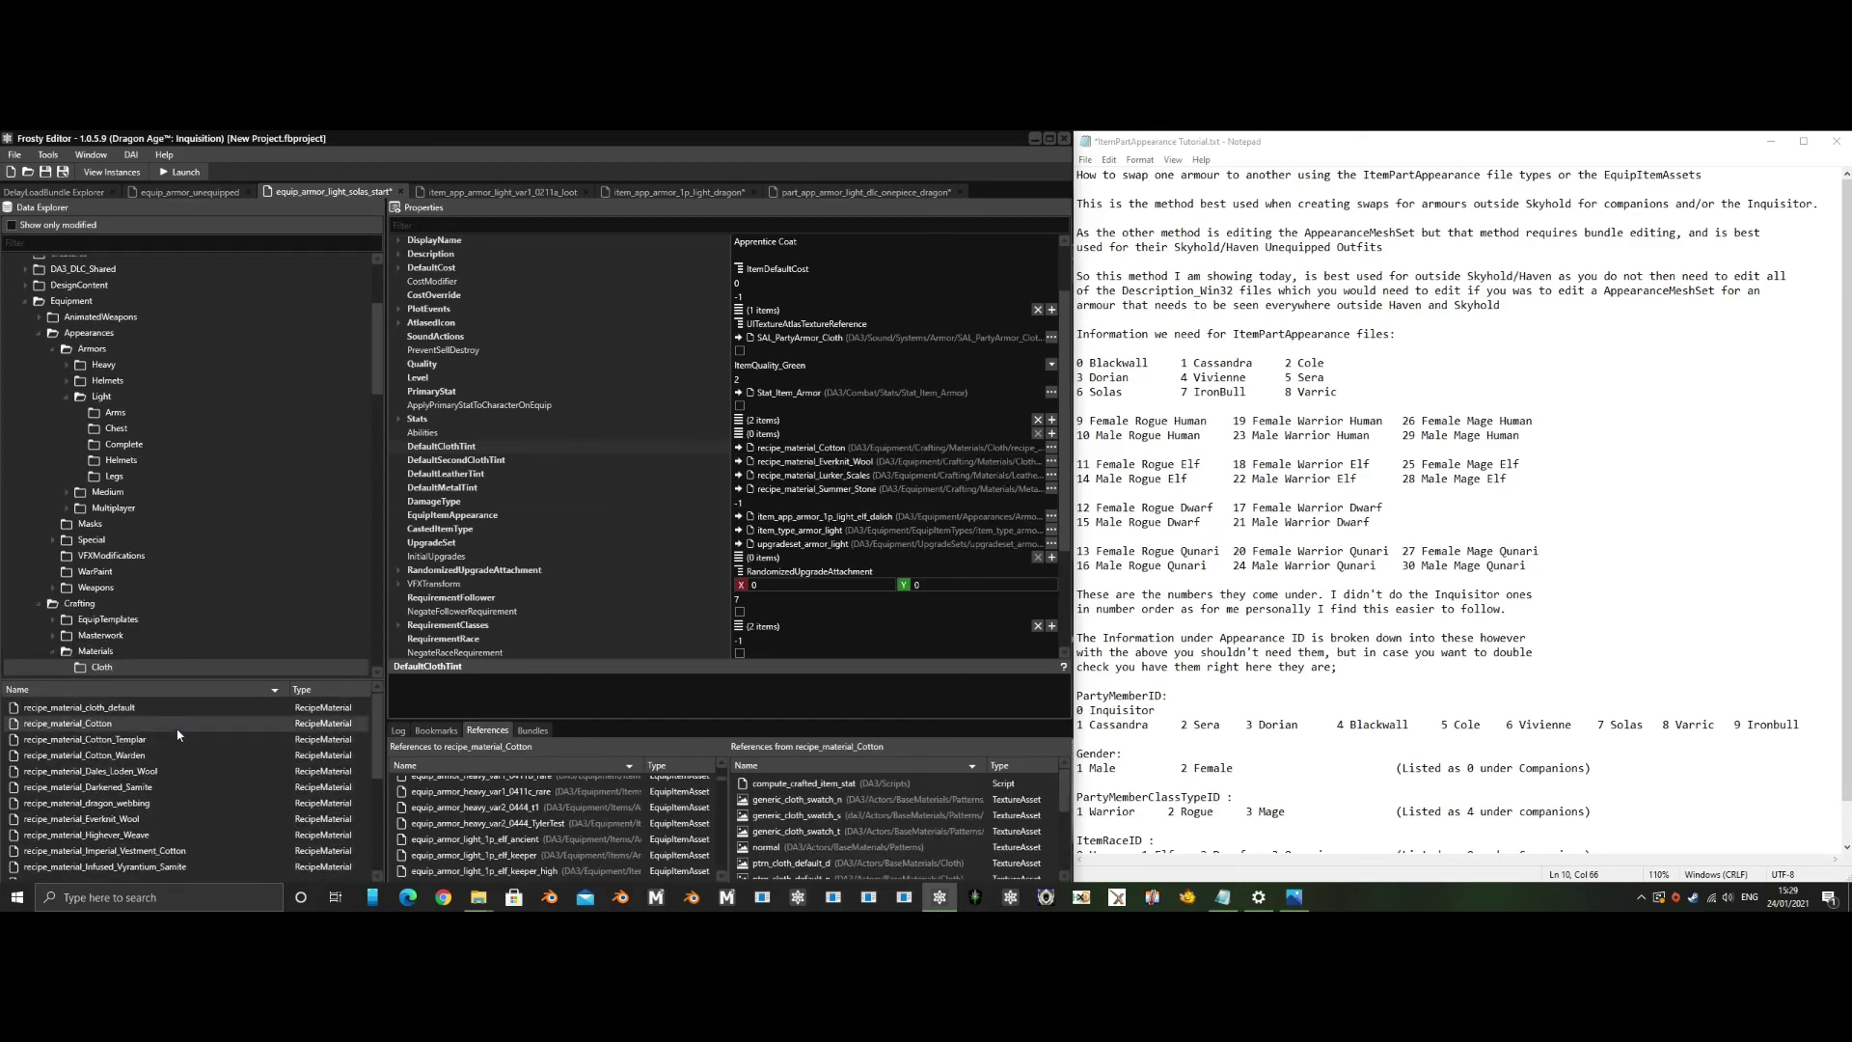
pyautogui.scroll(-2, 168, 559)
pyautogui.scroll(-1, 169, 559)
pyautogui.click(107, 561)
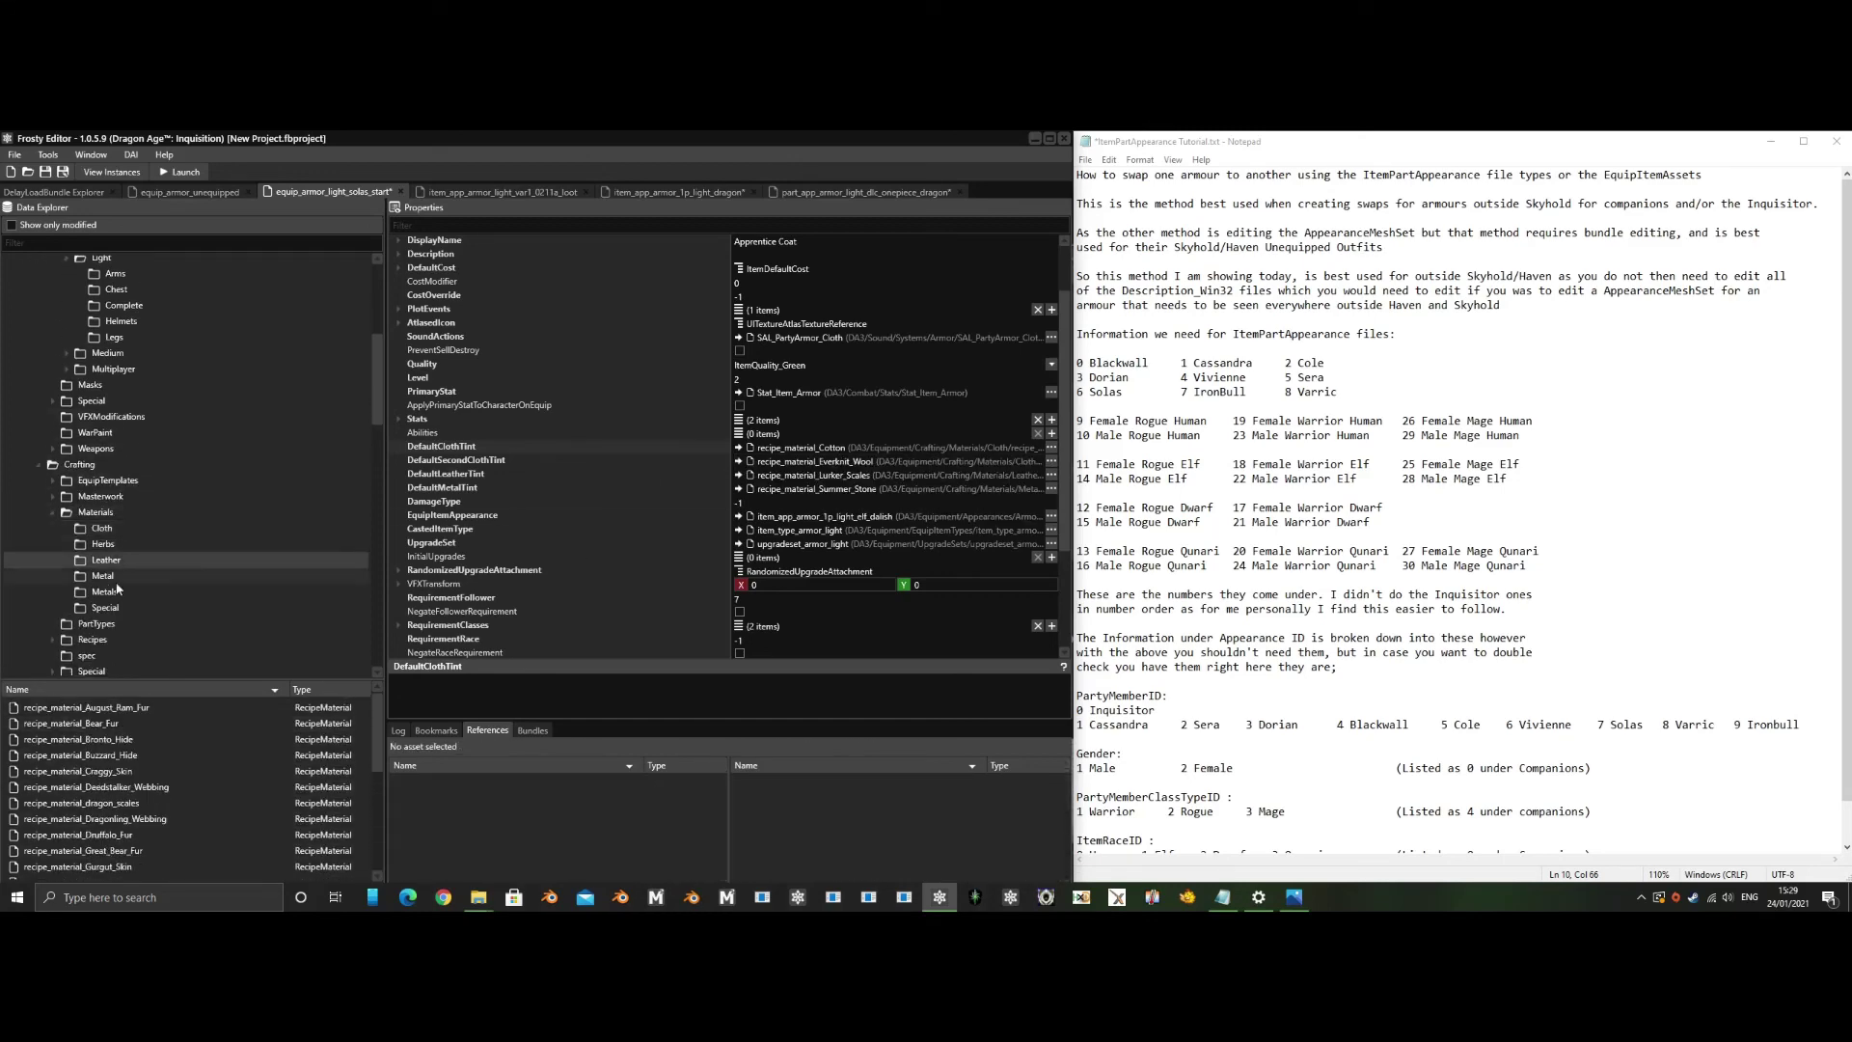
pyautogui.click(119, 574)
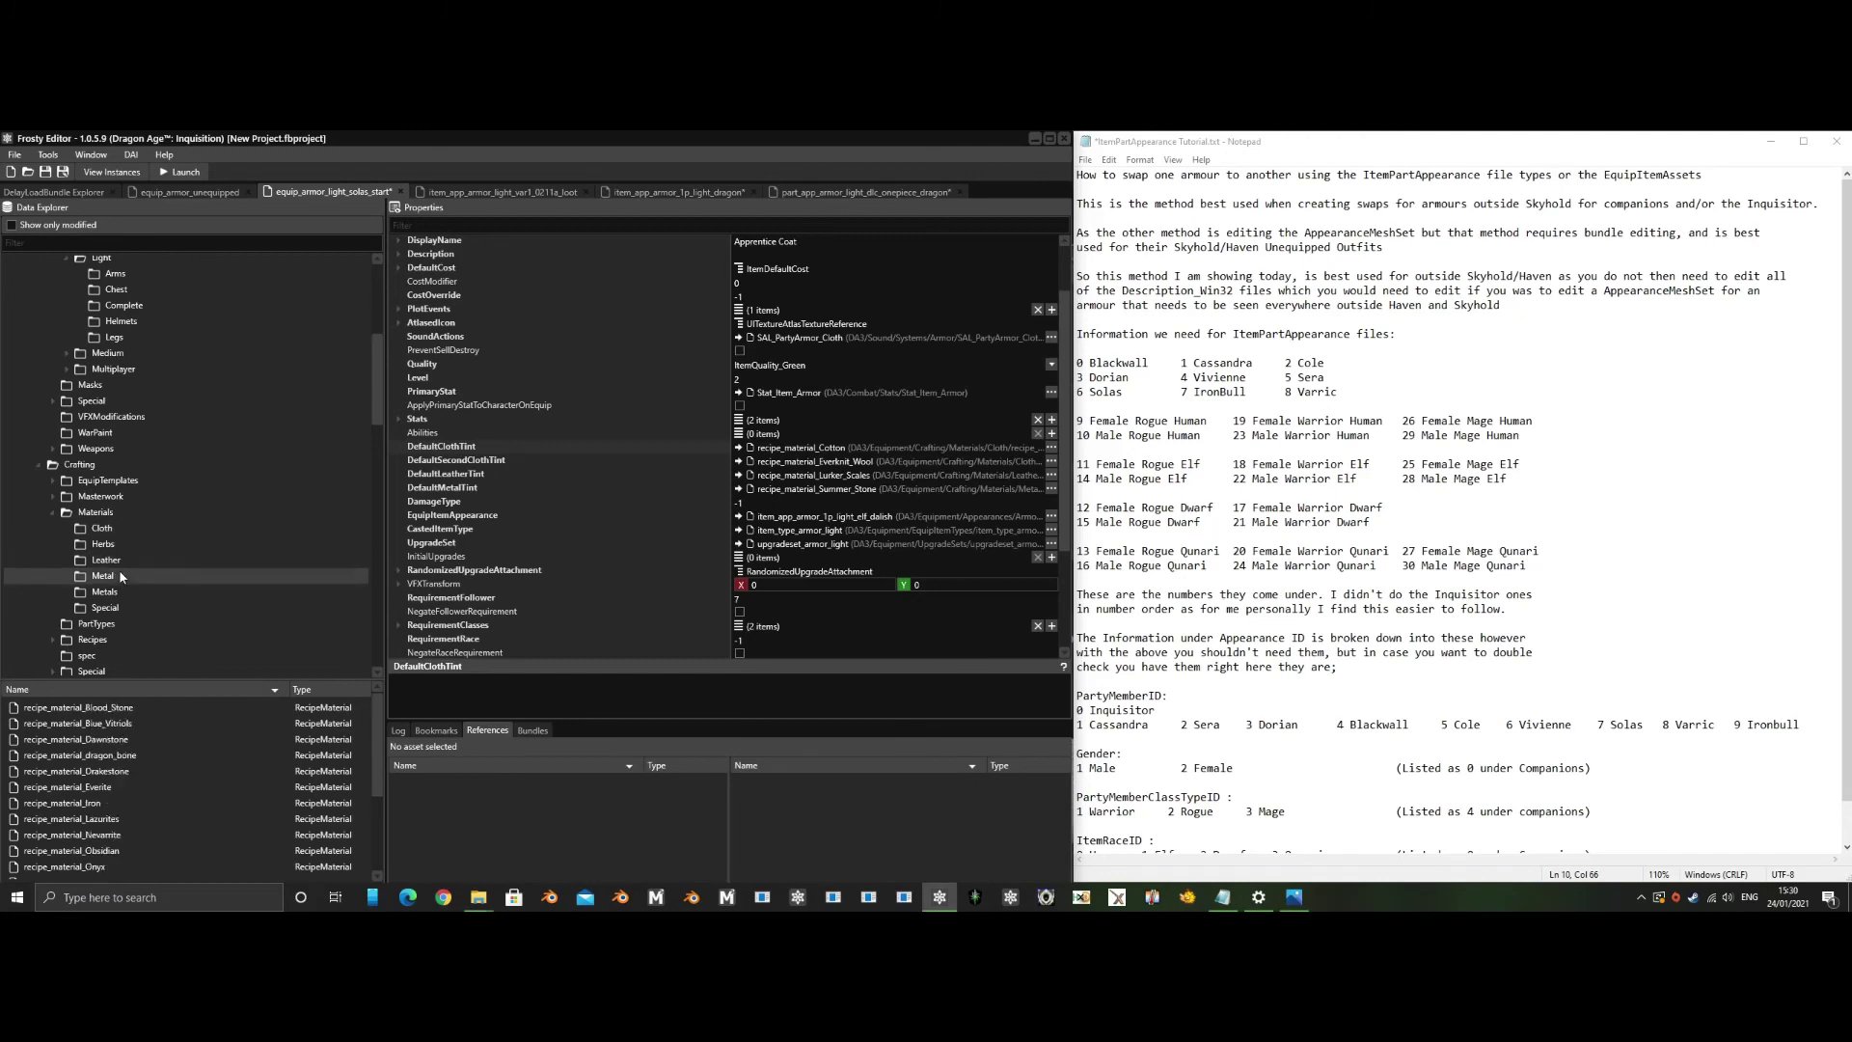
pyautogui.click(129, 592)
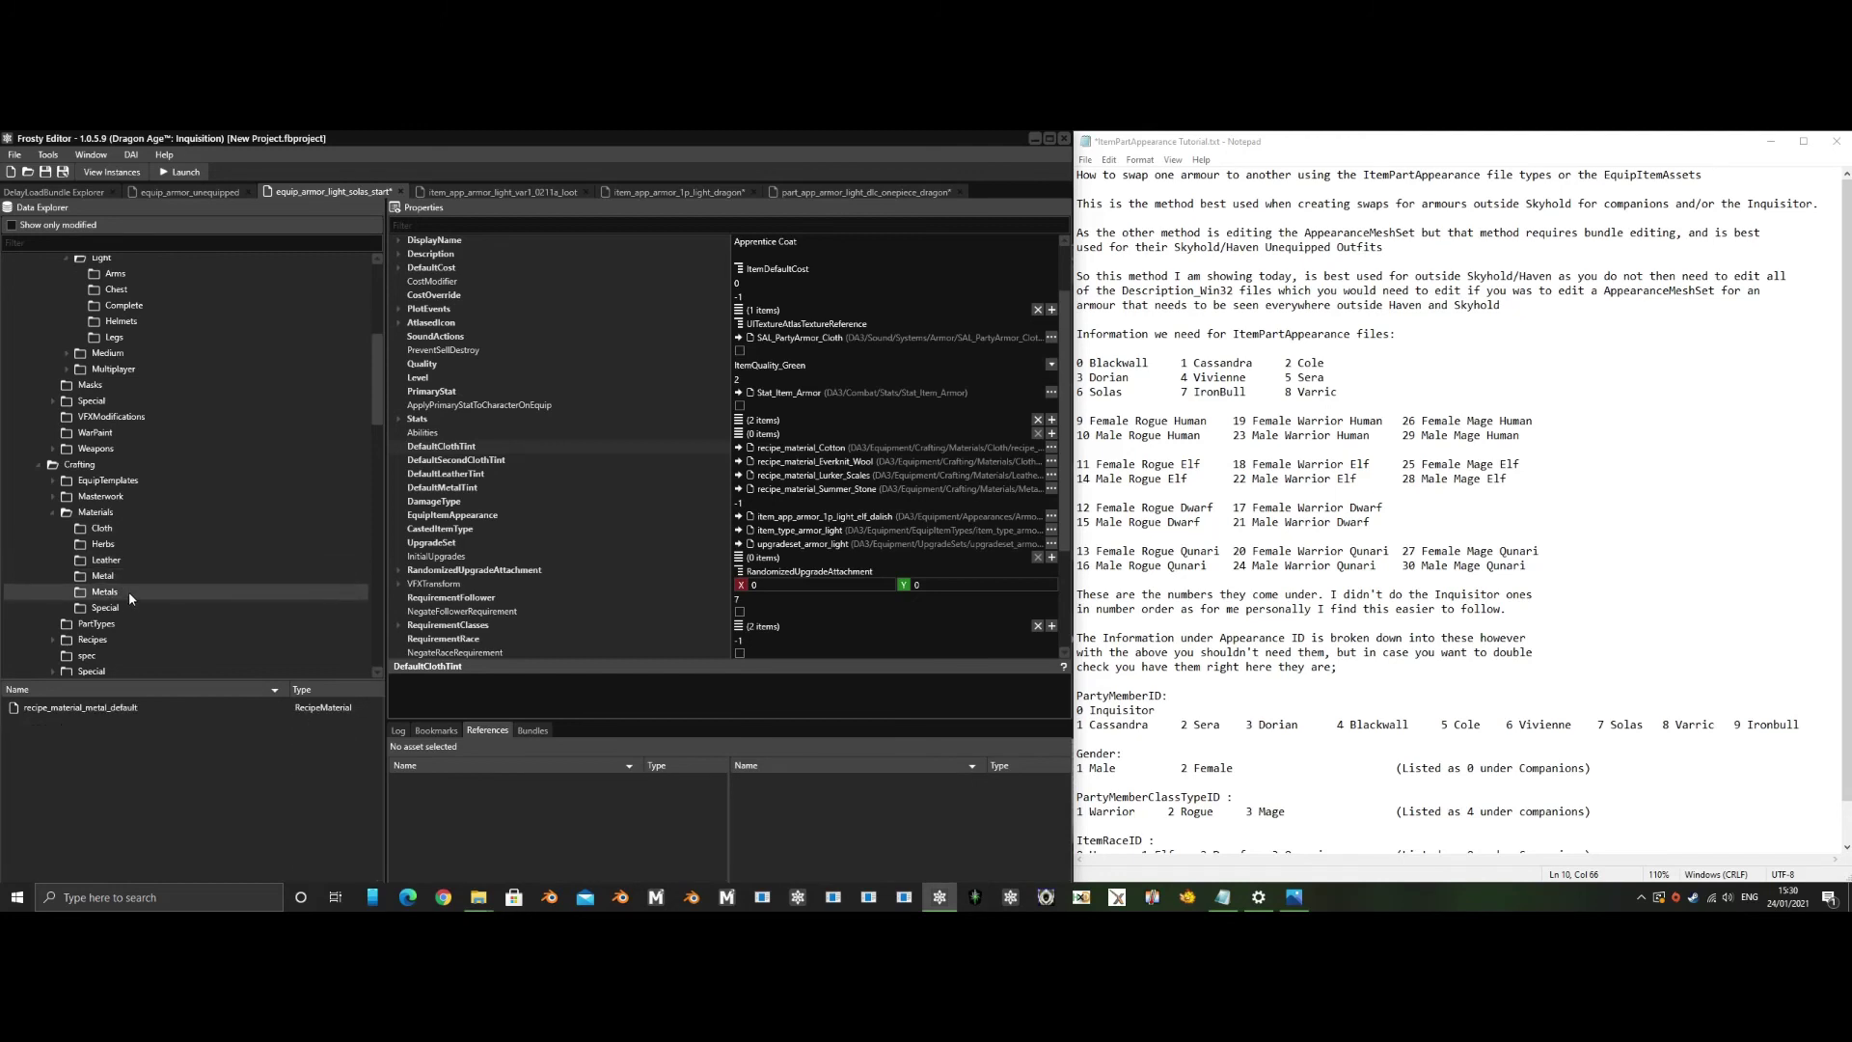
pyautogui.click(127, 581)
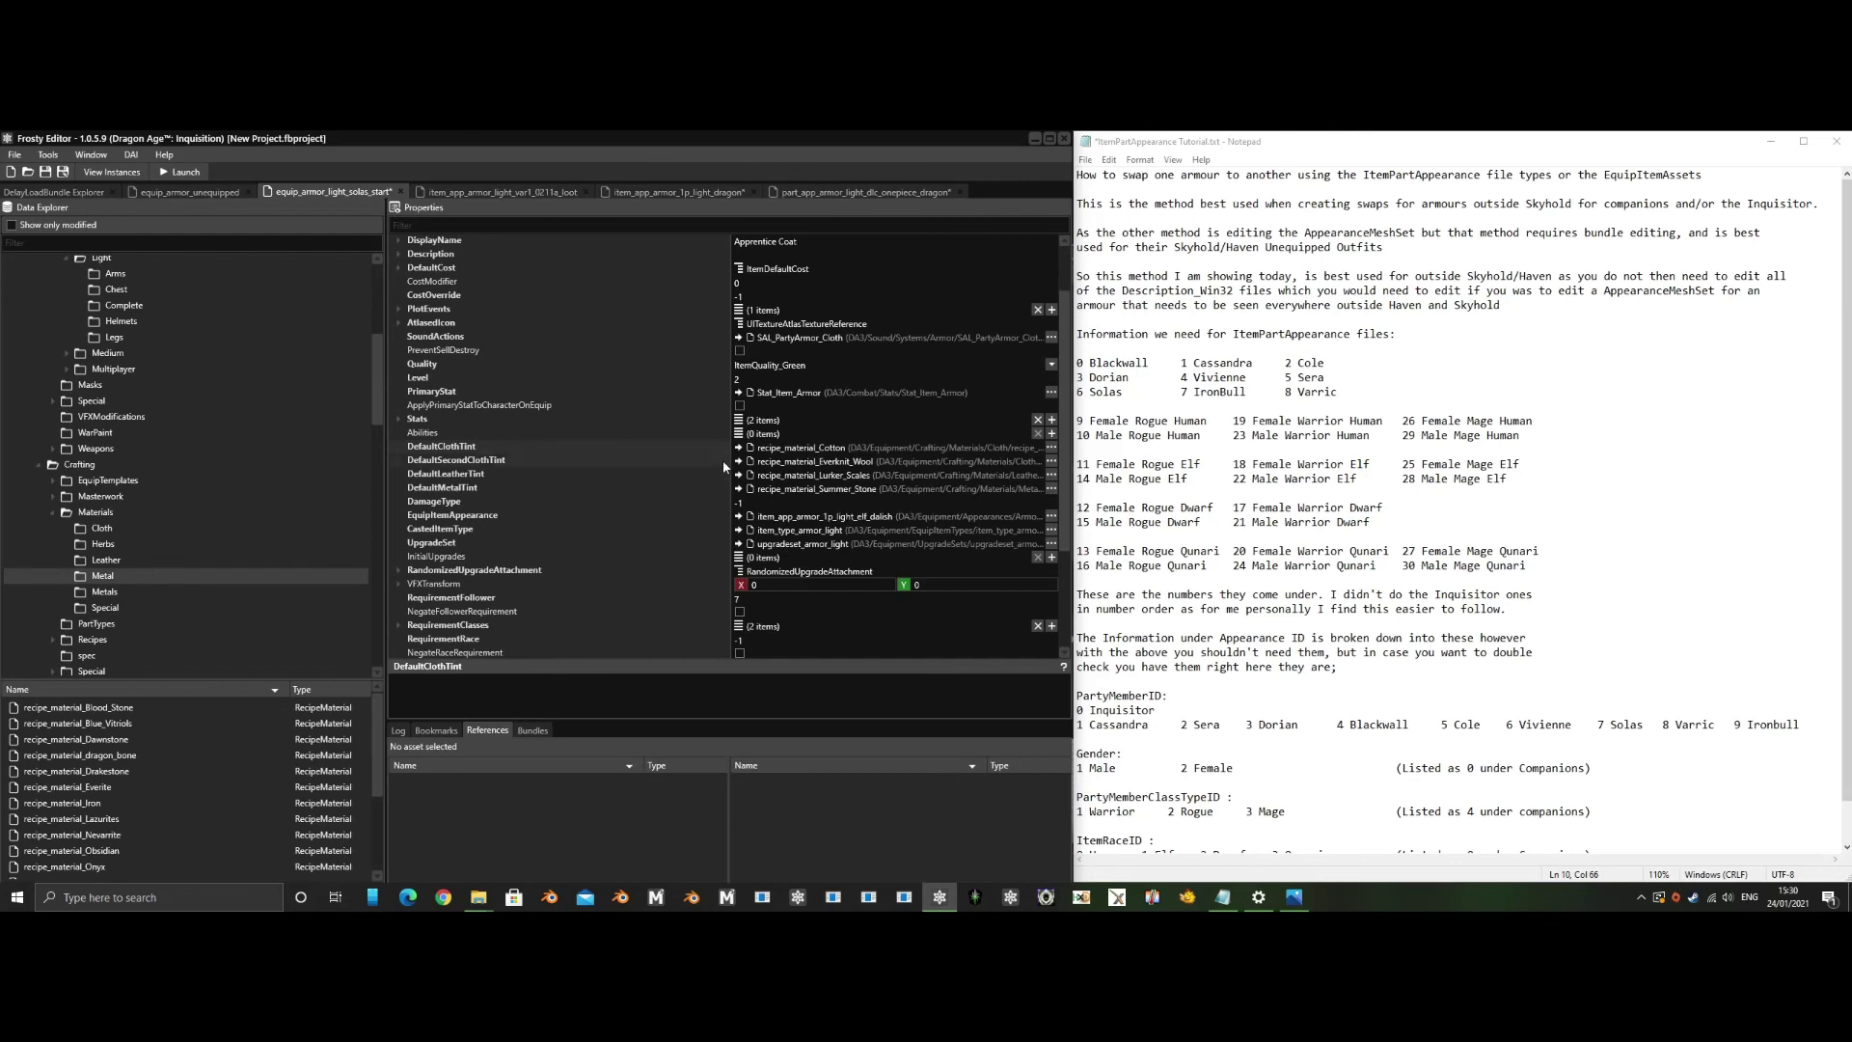